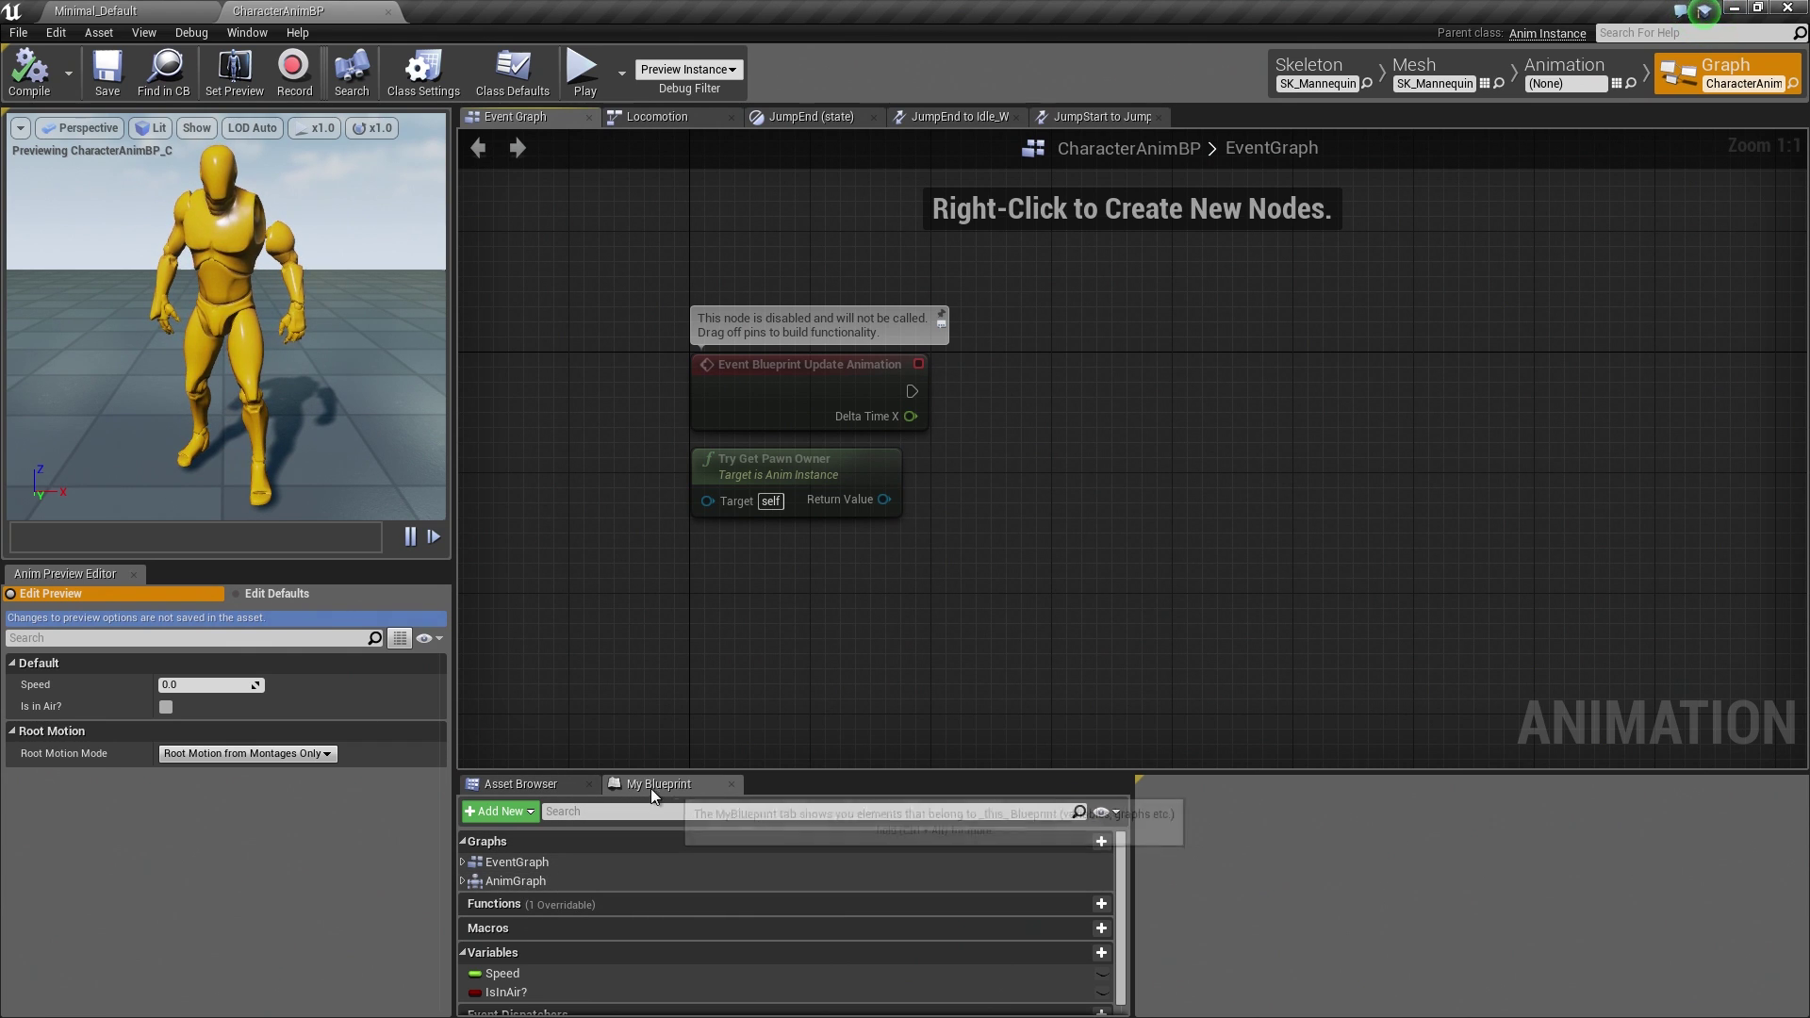
- Open the AnimGraph, pan it, and enter the Locomotion state machine with its Idle_Walk_Run and Jump states
double_click(538, 880)
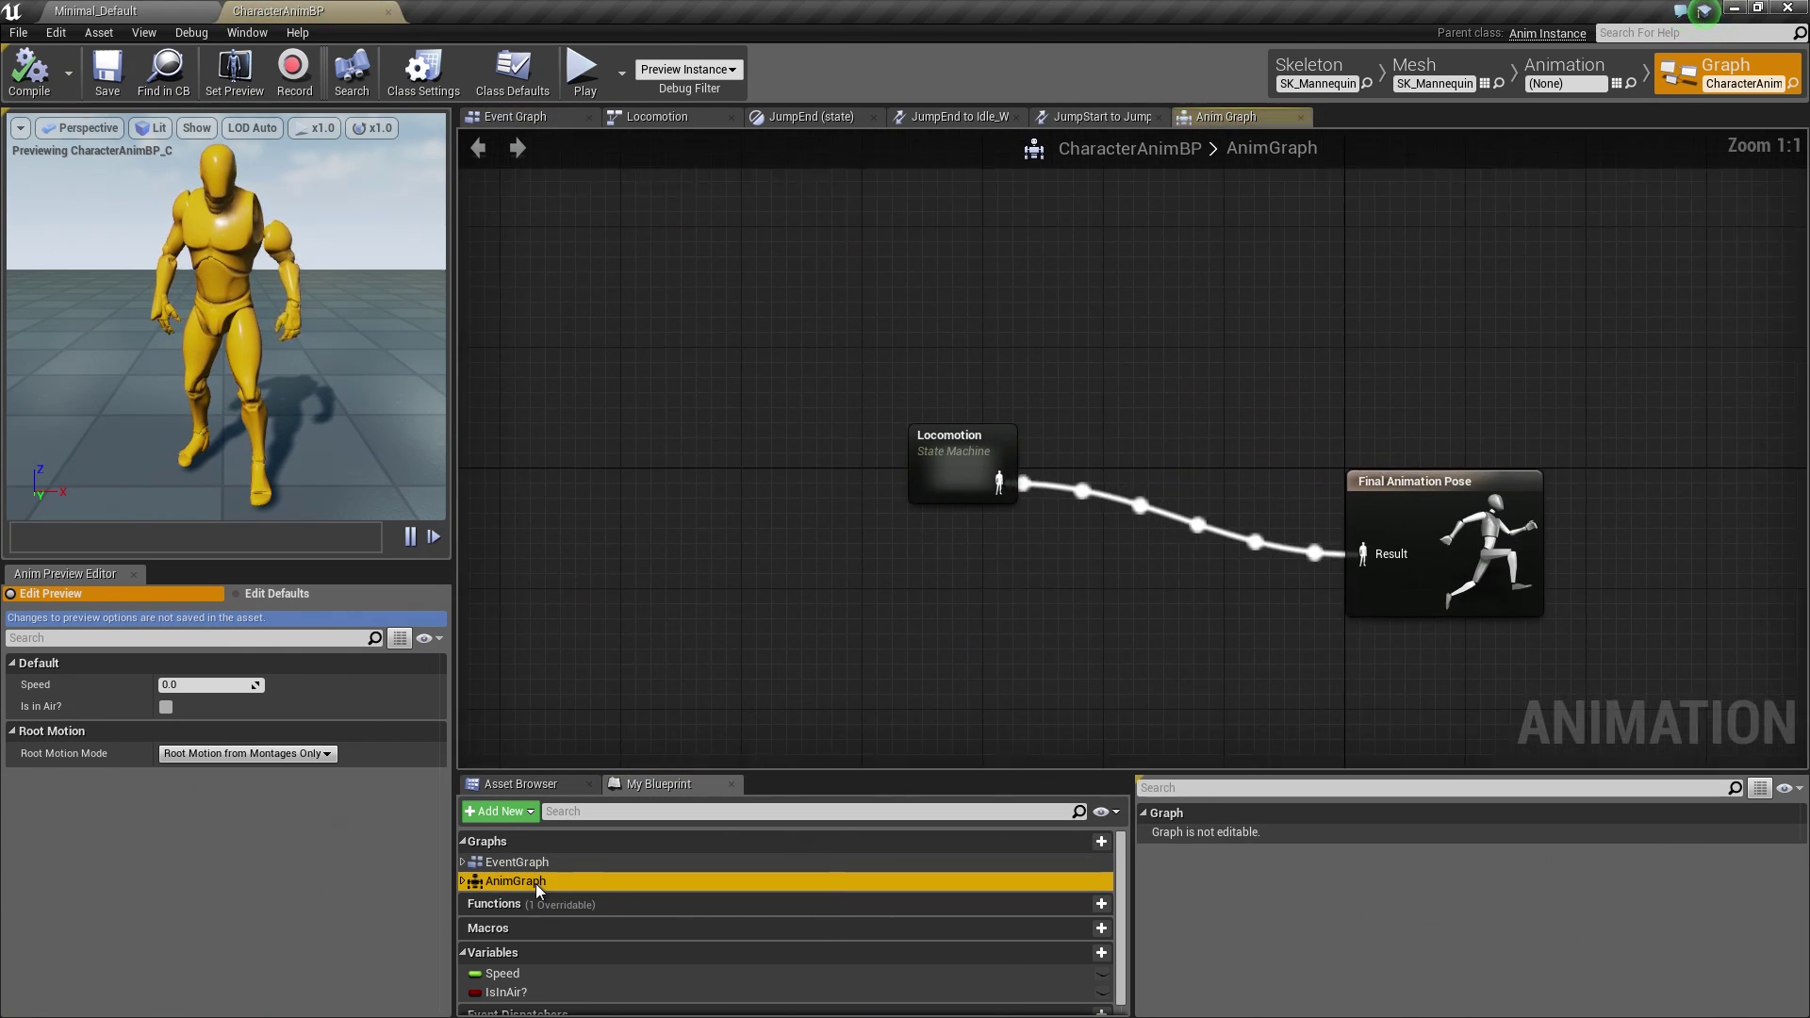
right_click_drag(1182, 594, 1004, 519)
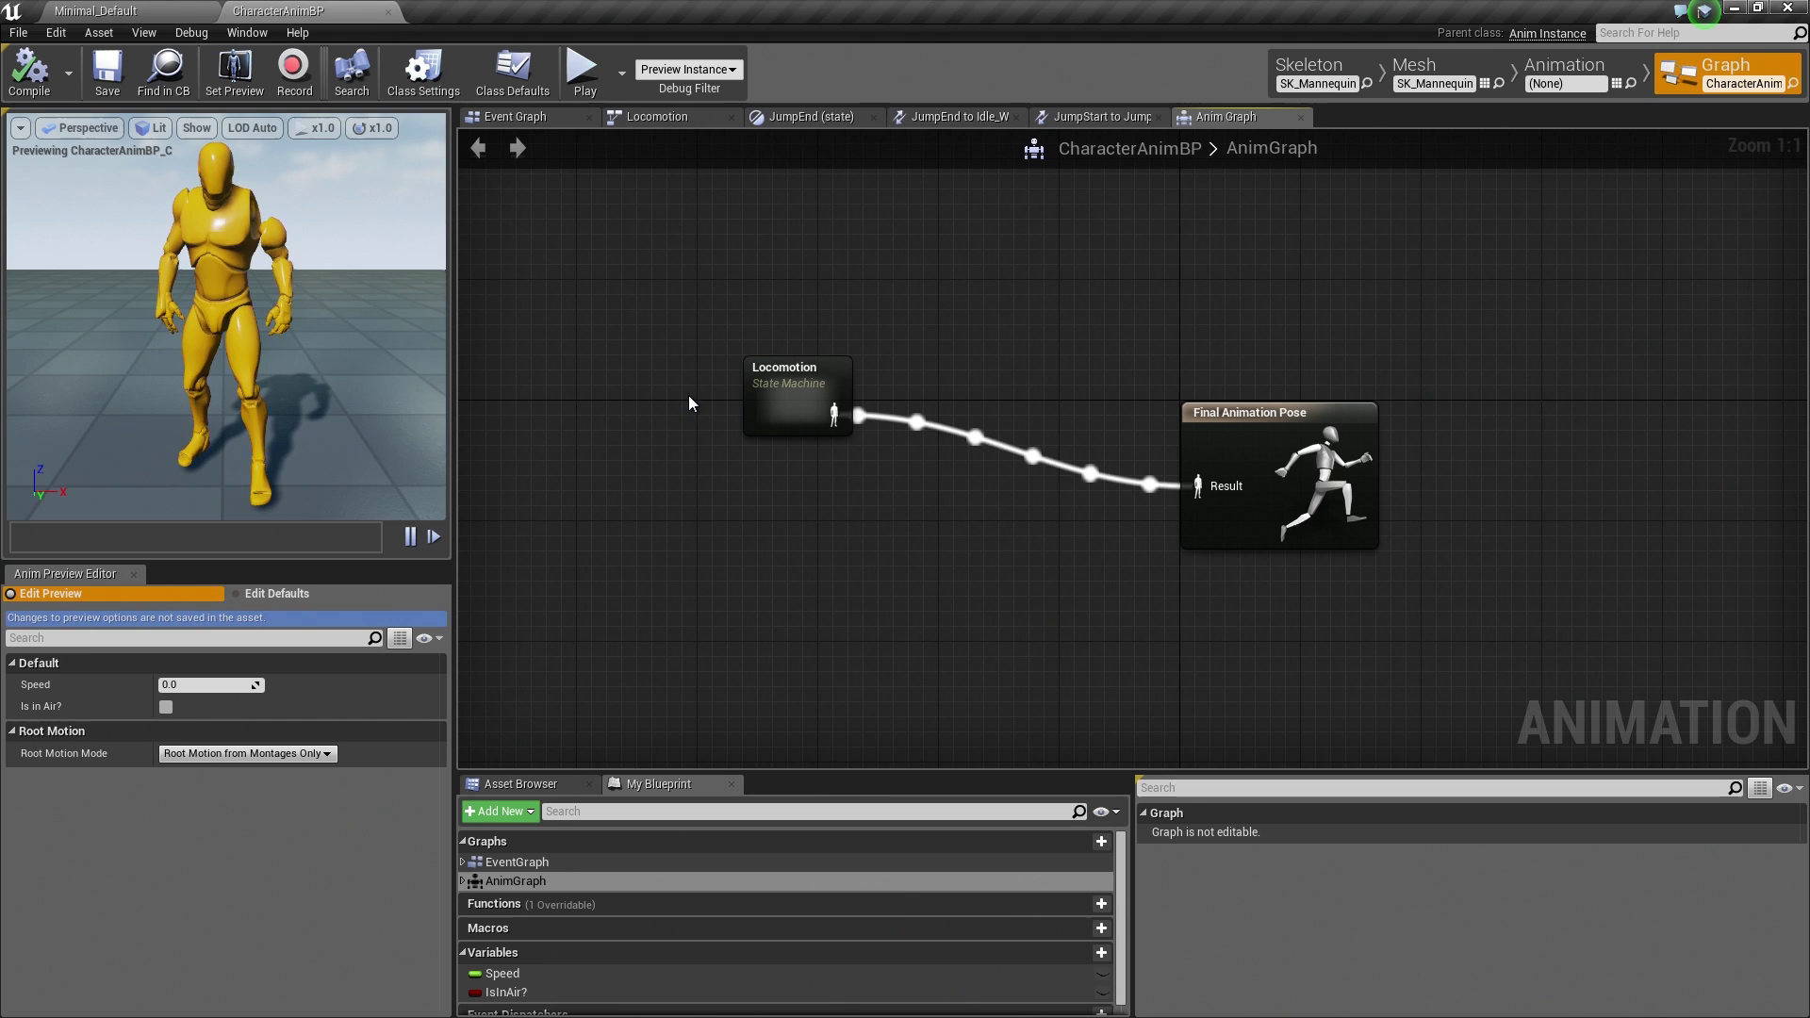
double_click(779, 407)
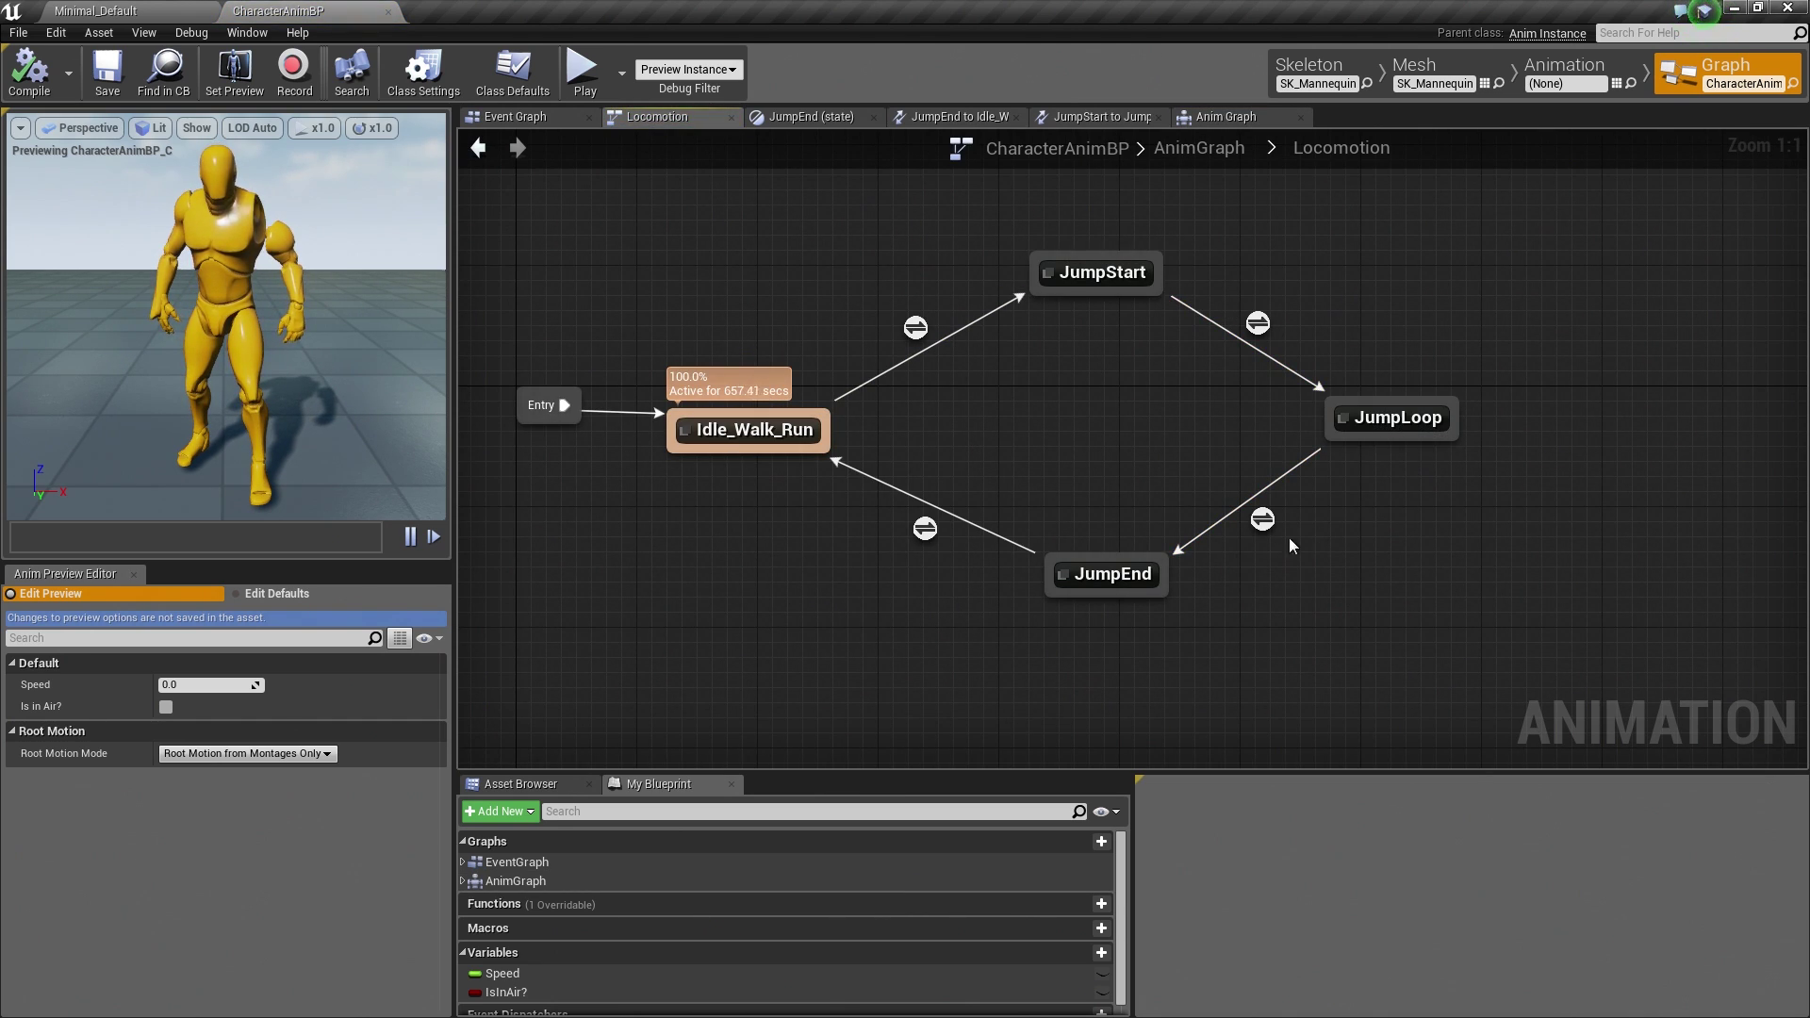
mouse_move(754, 428)
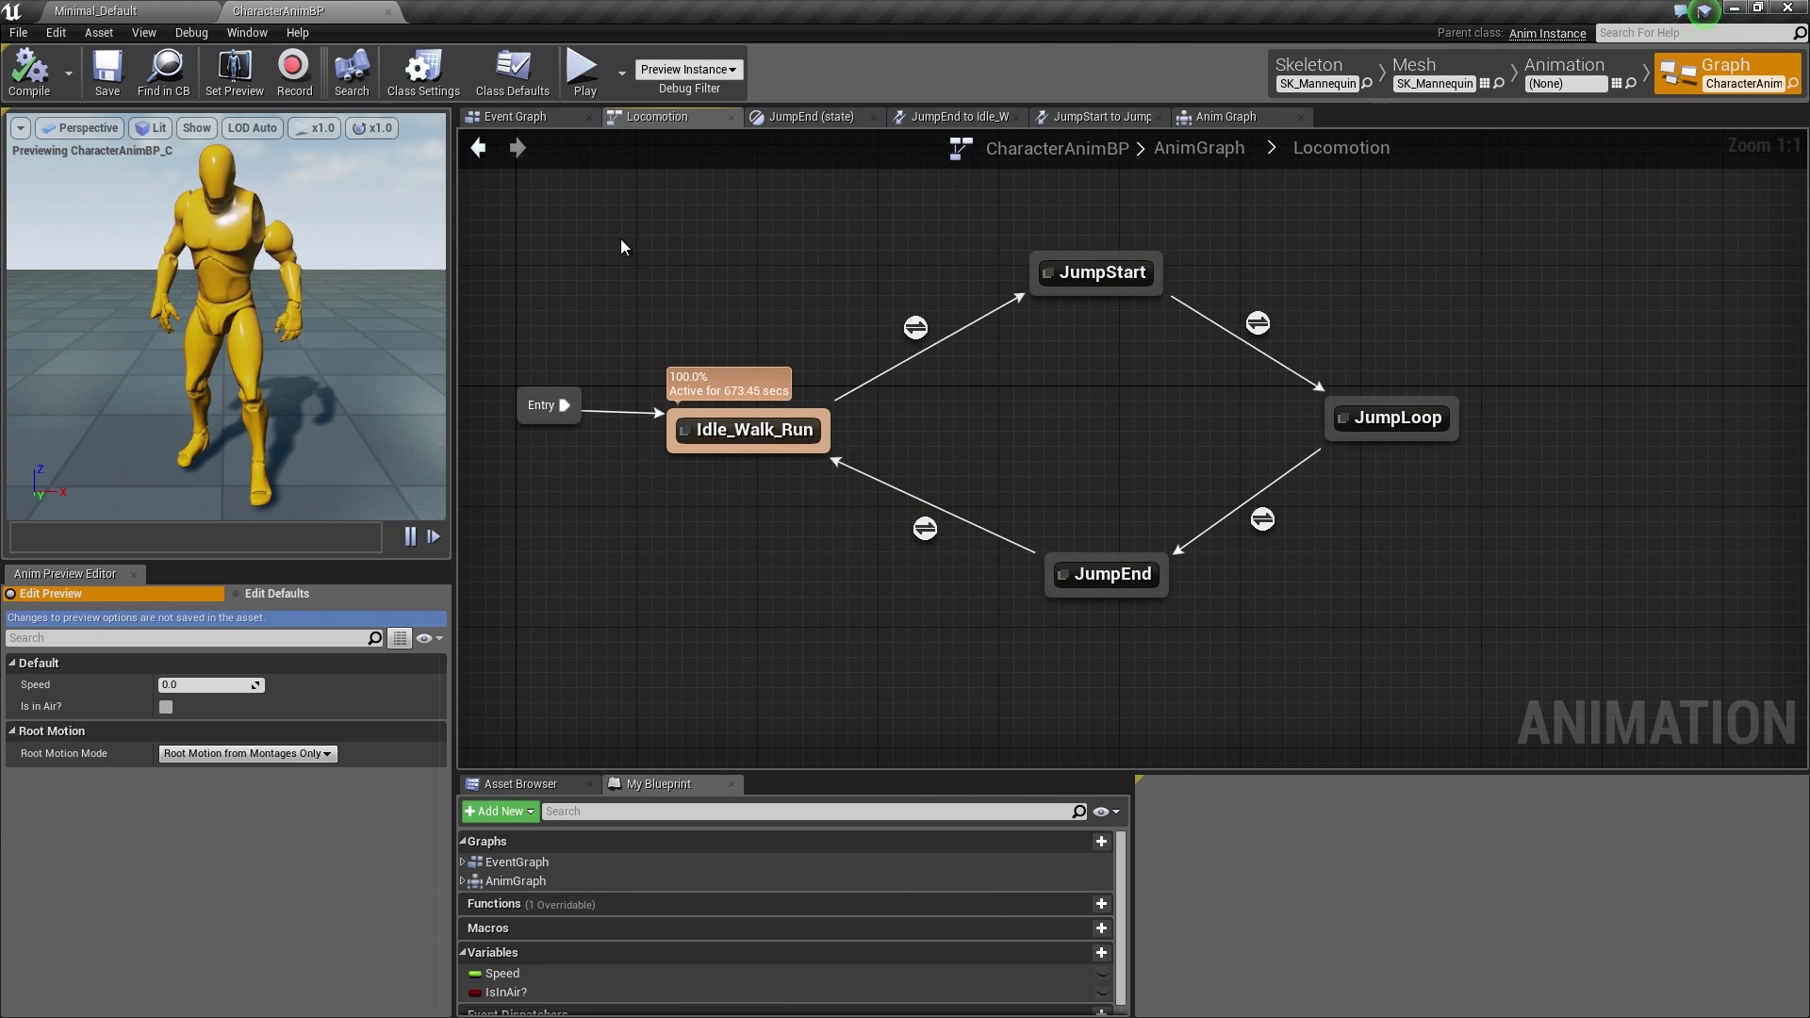
- Switch to the EventGraph and select the Event Blueprint Update Animation node
left_click(511, 120)
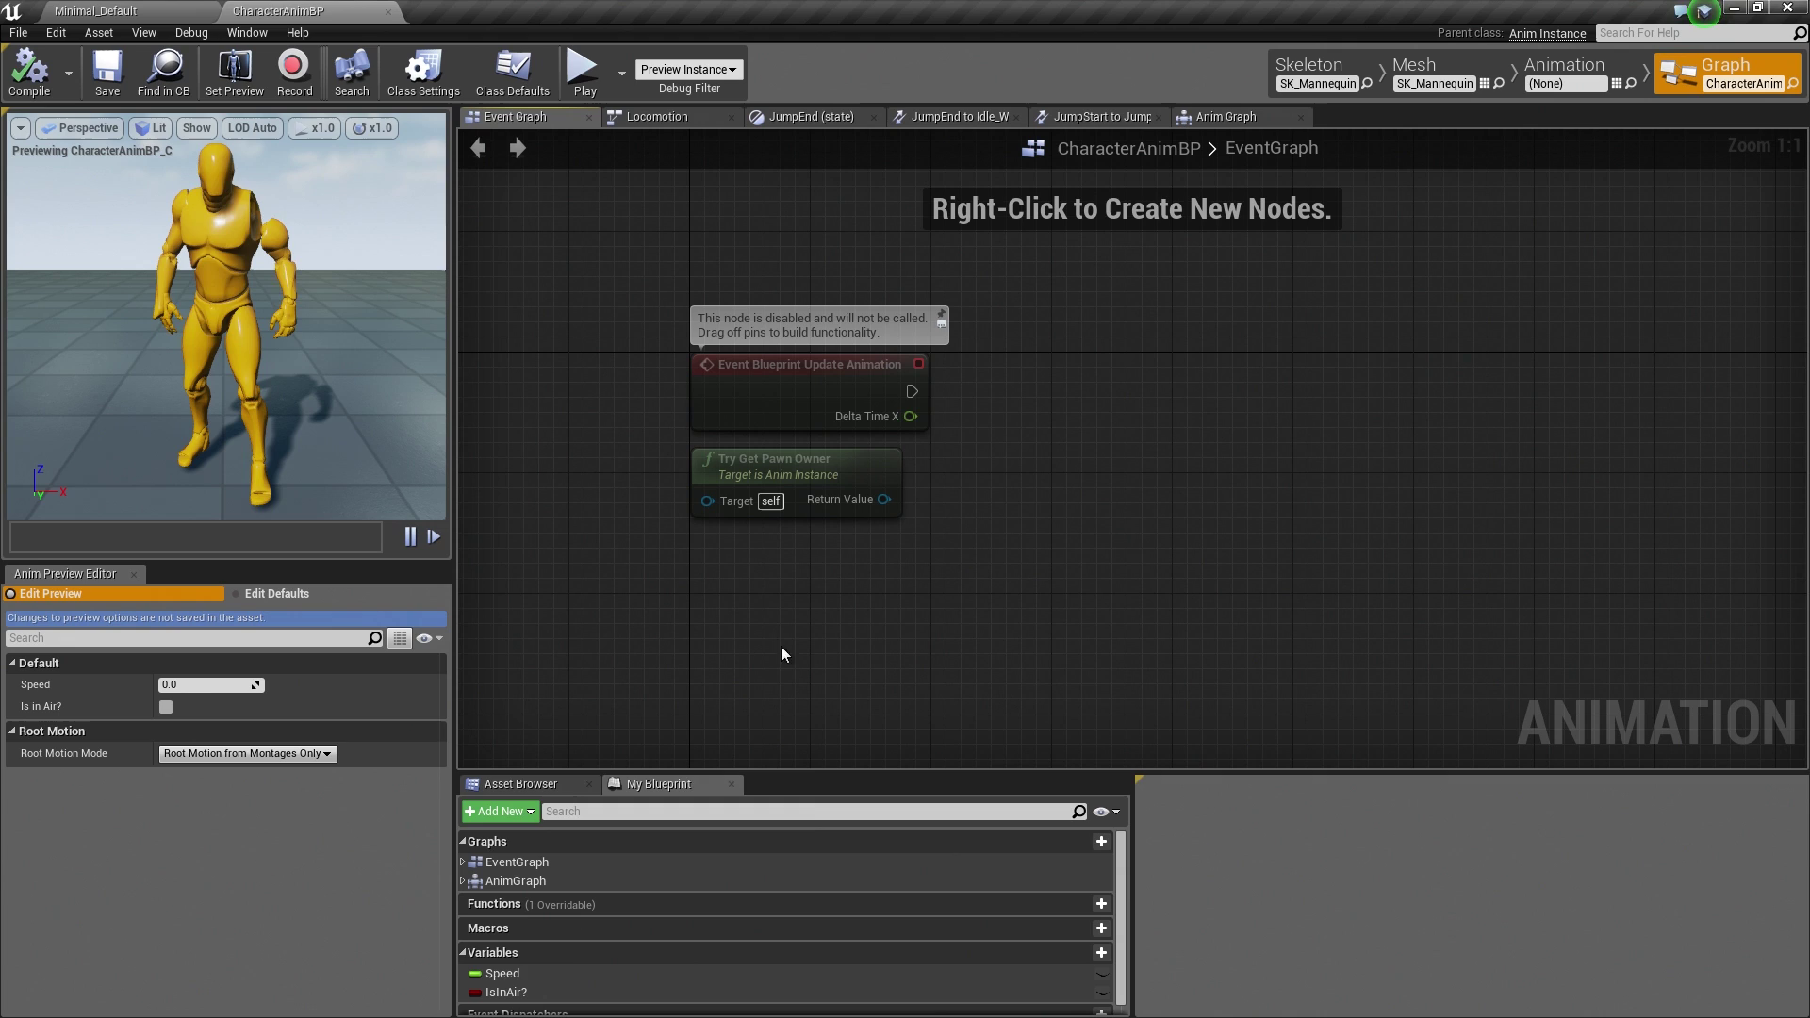
left_click(512, 862)
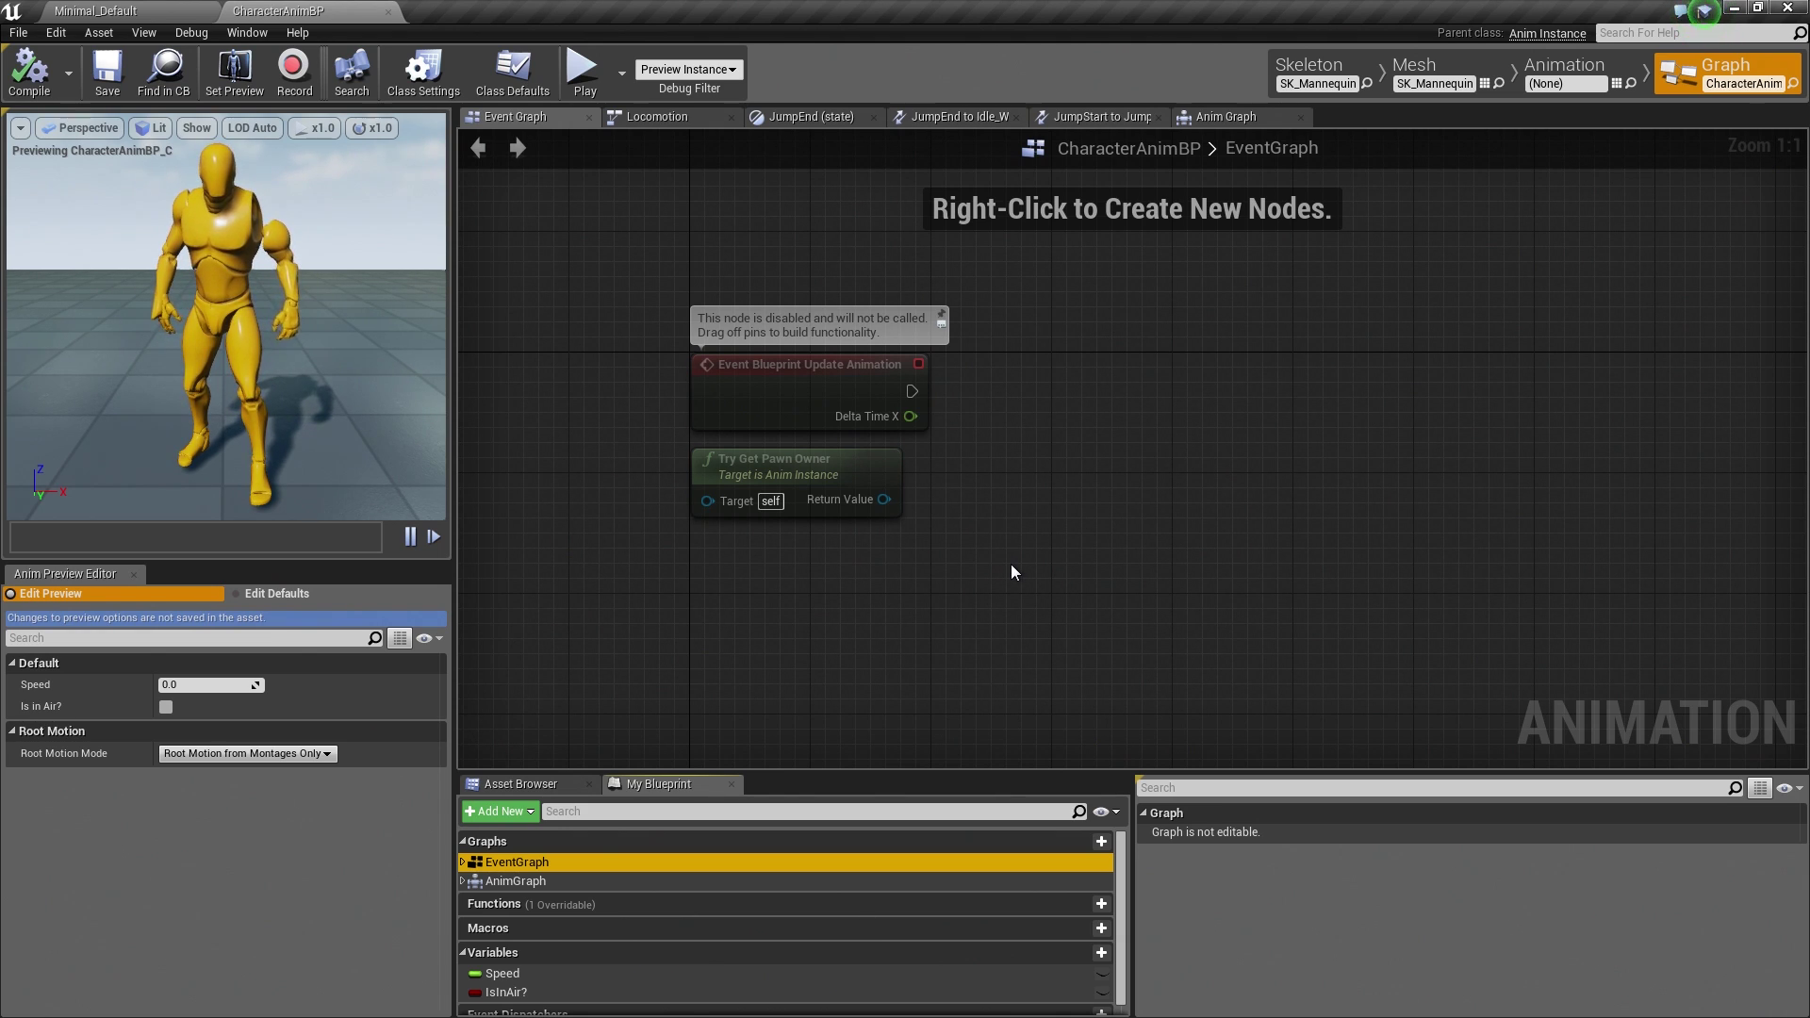
left_click(814, 389)
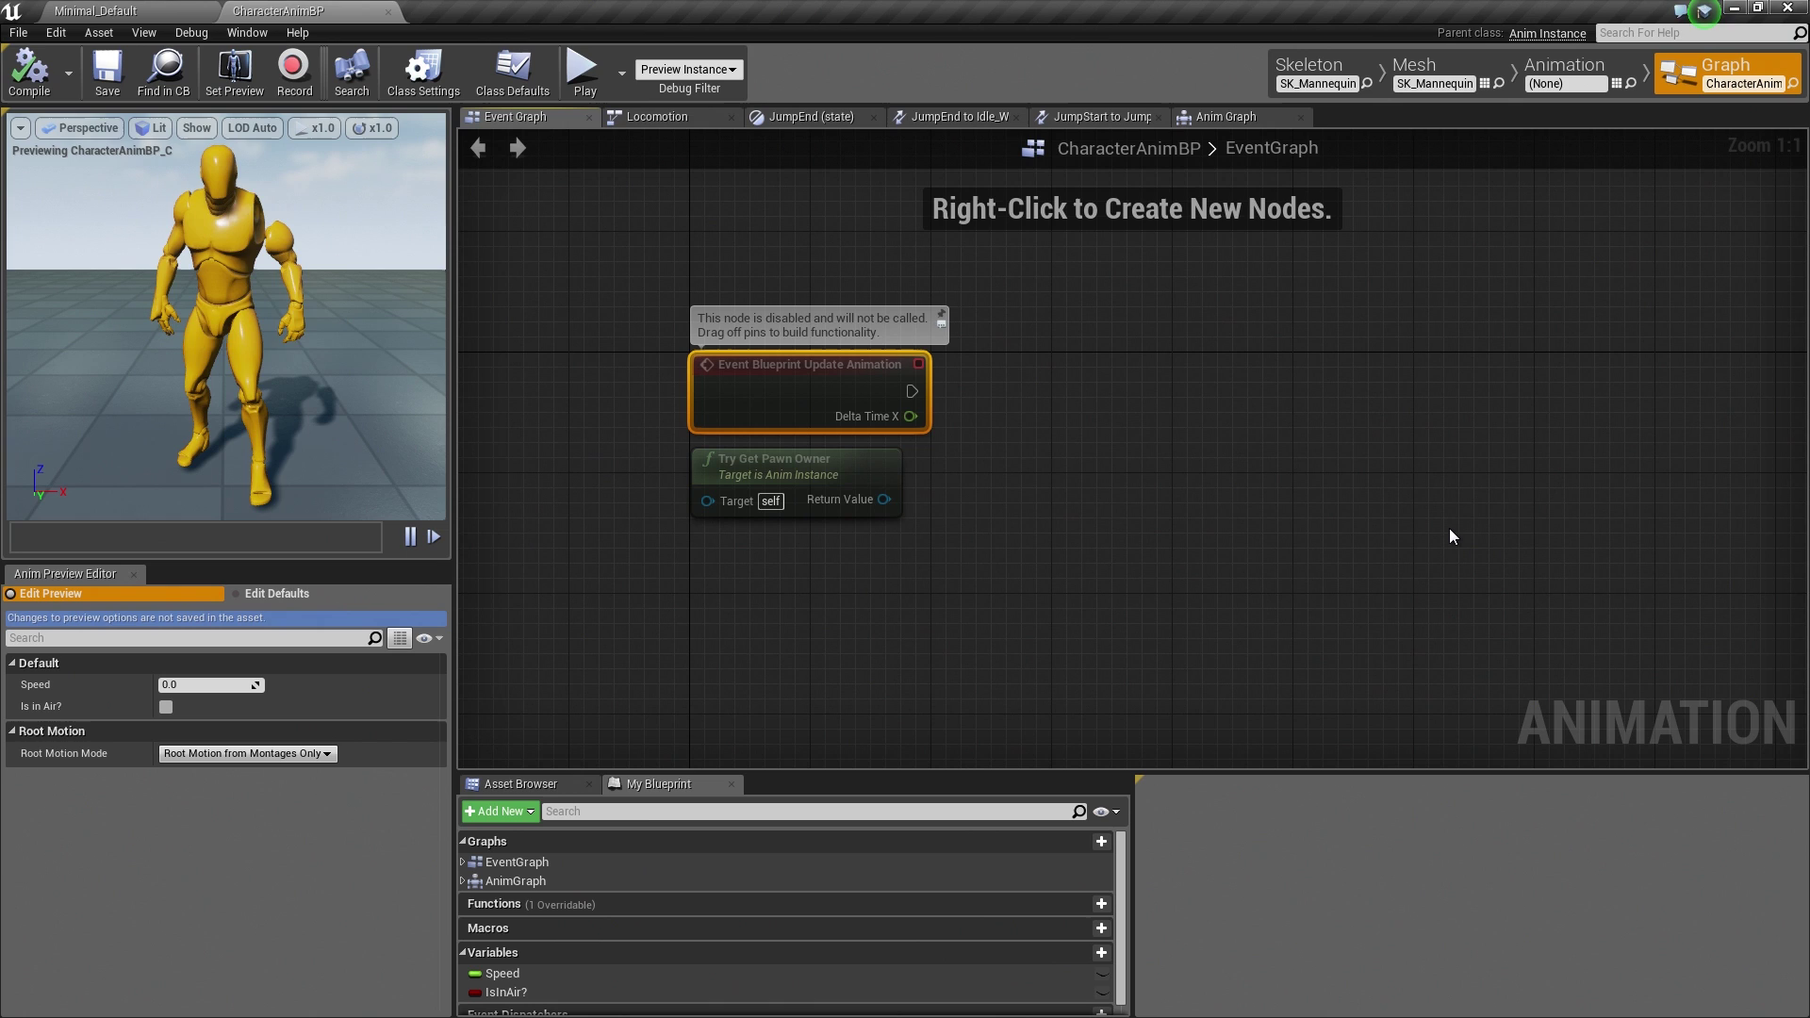
- Move Try Get Pawn Owner lower beneath the Update Animation event, panning the graph around it
right_click_drag(1258, 553, 1175, 416)
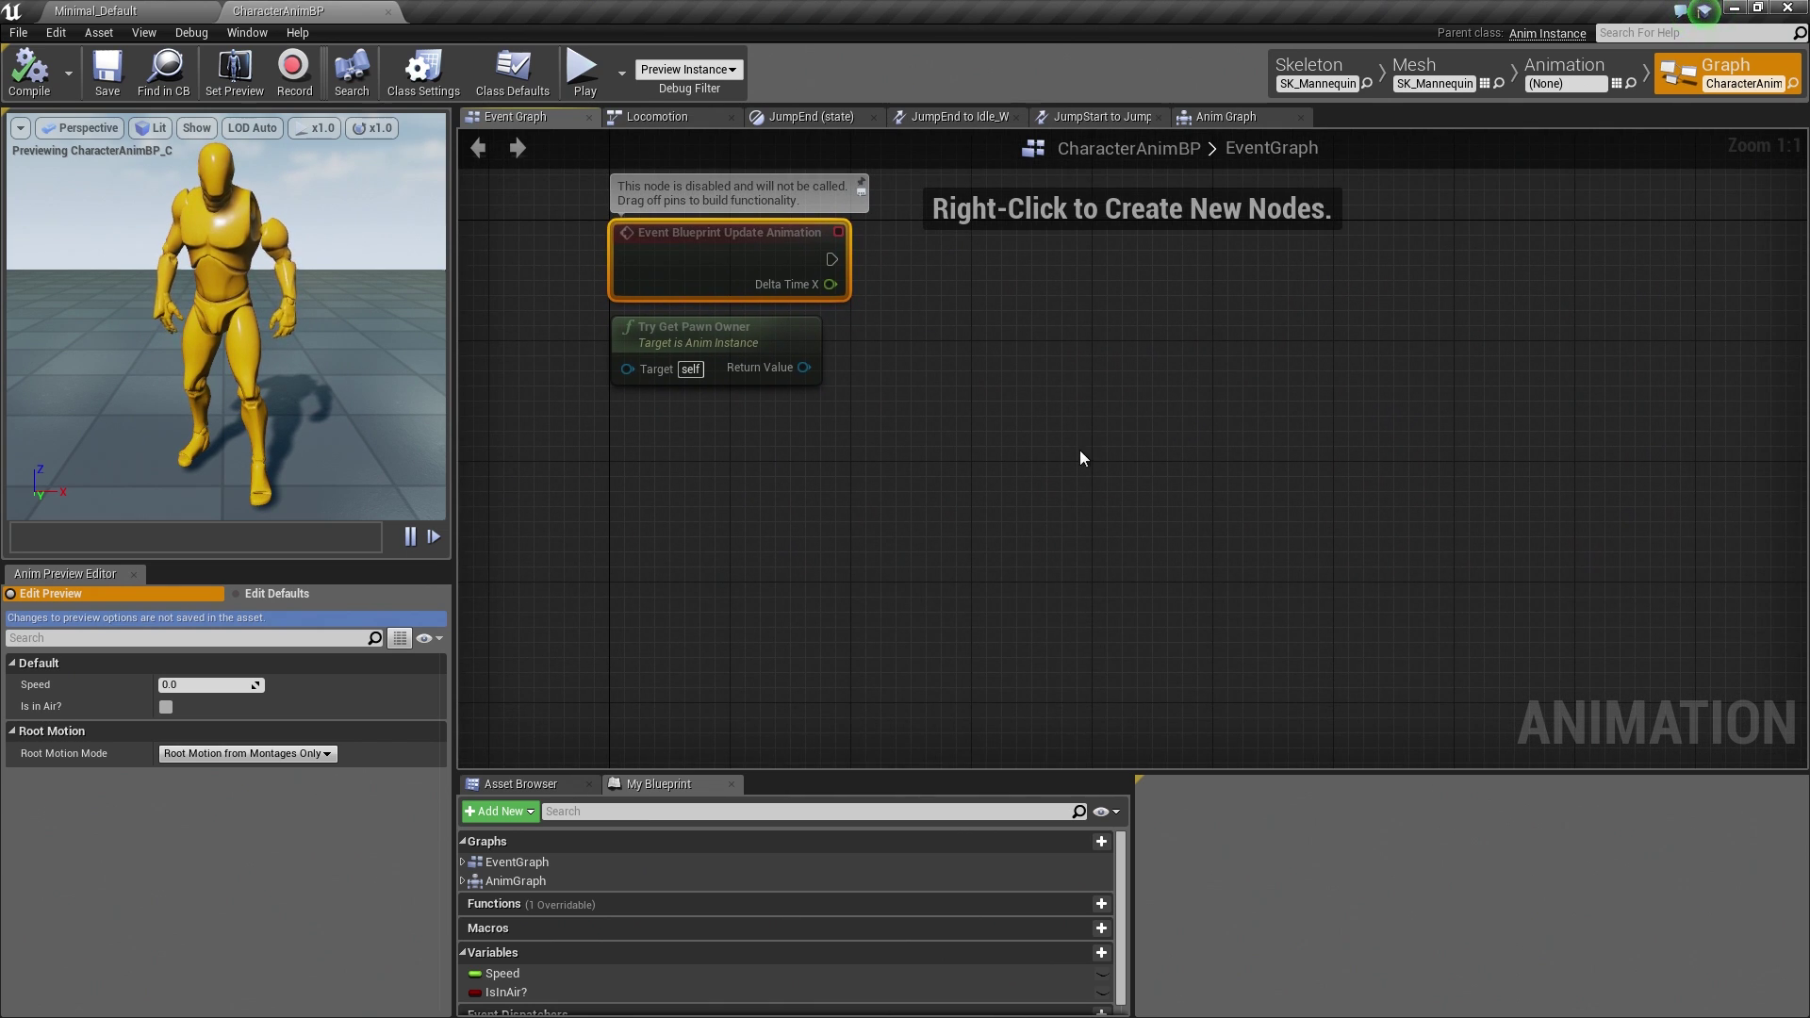
left_click_drag(726, 344, 733, 445)
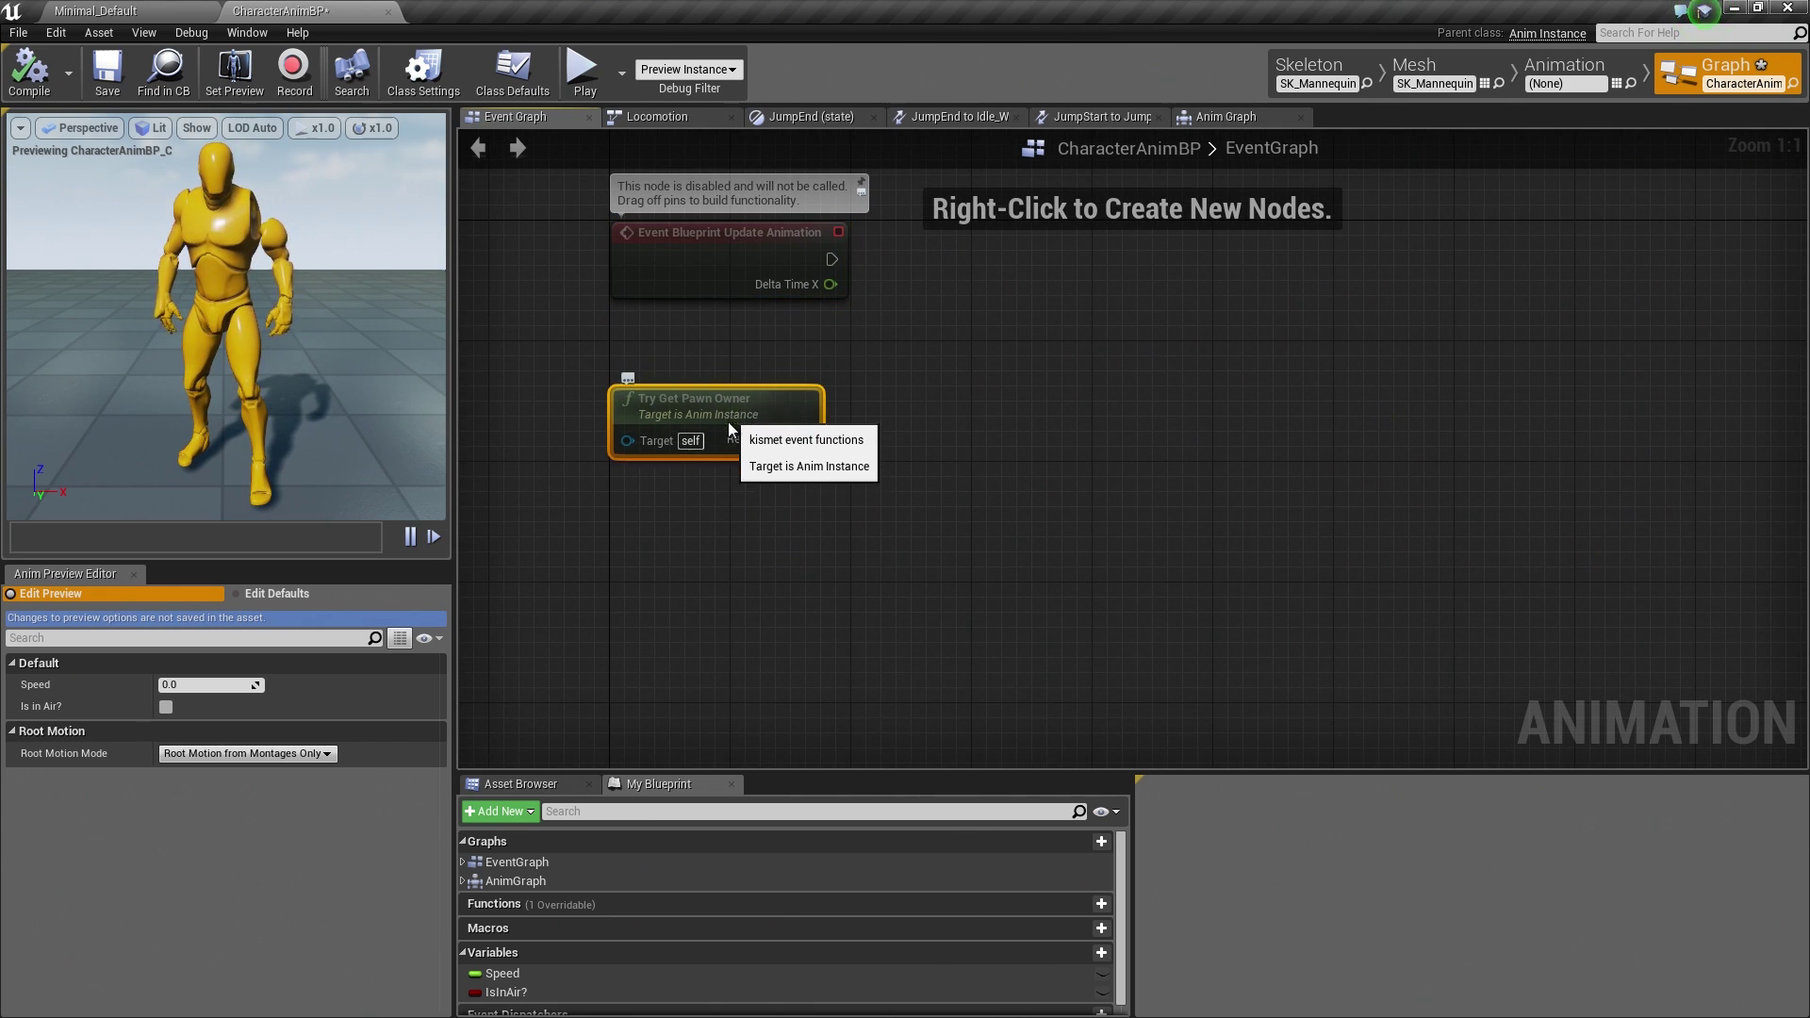
right_click_drag(874, 349, 857, 454)
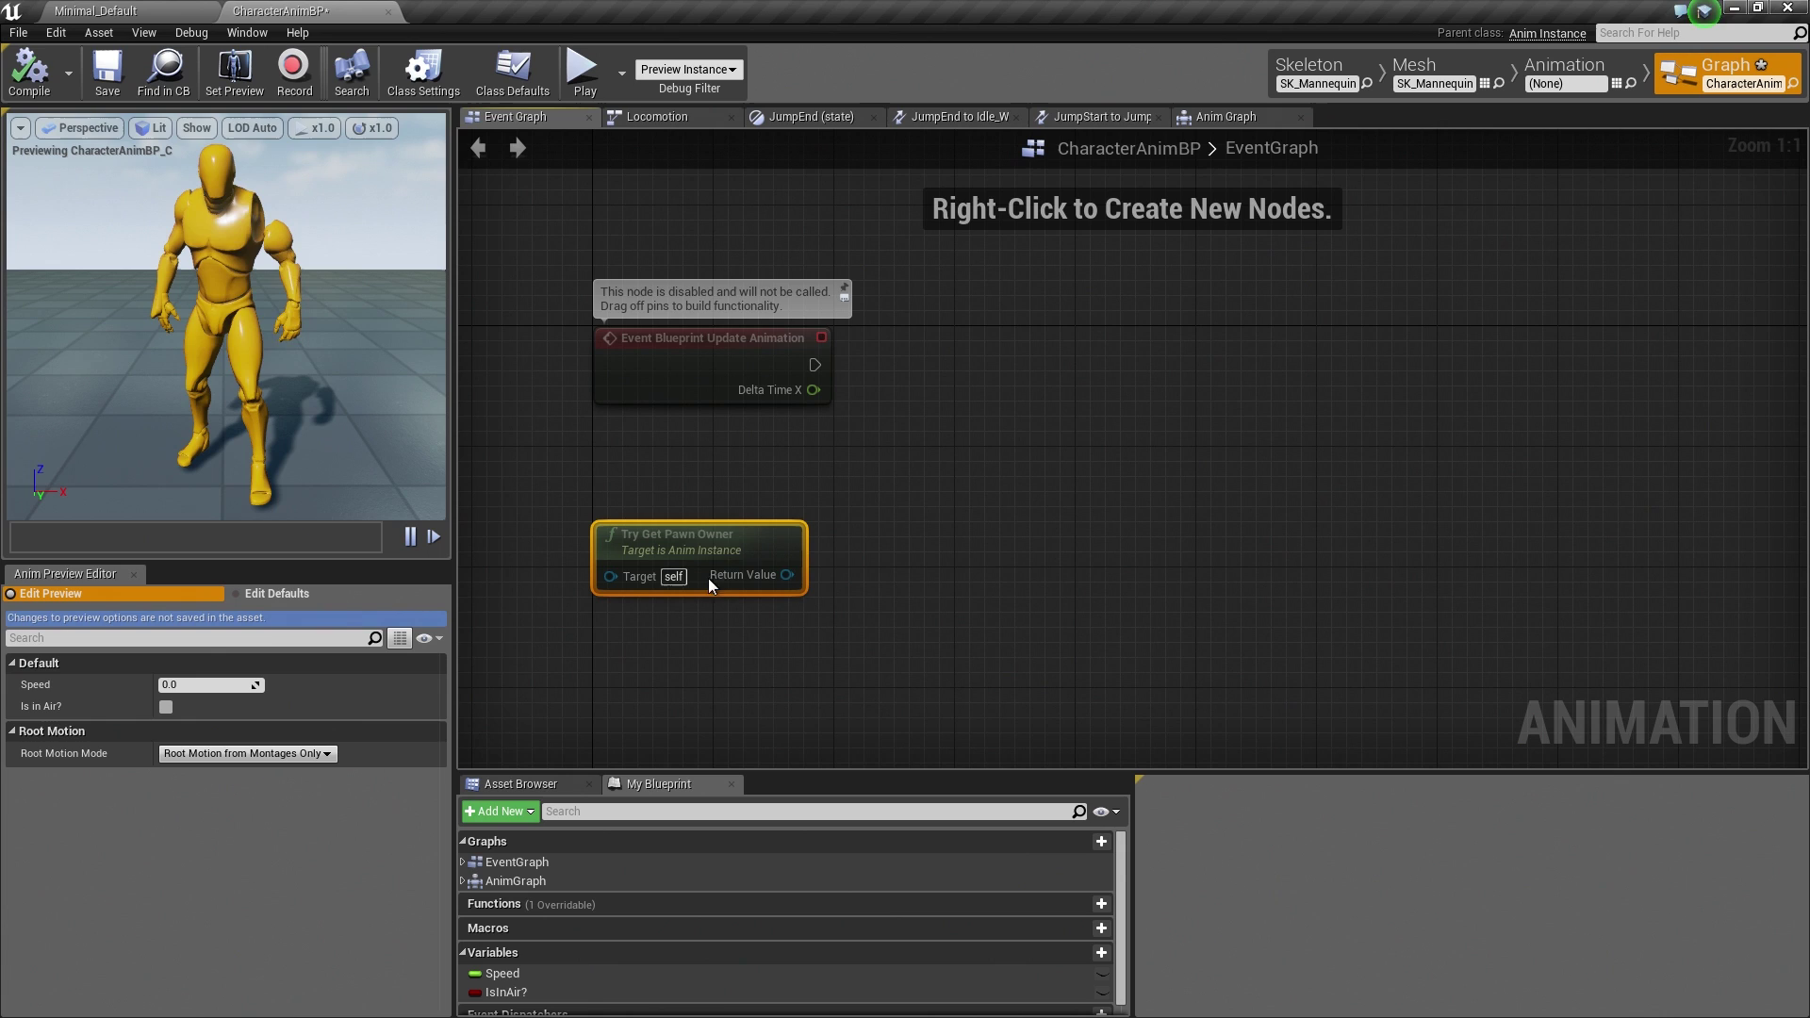
mouse_move(831, 259)
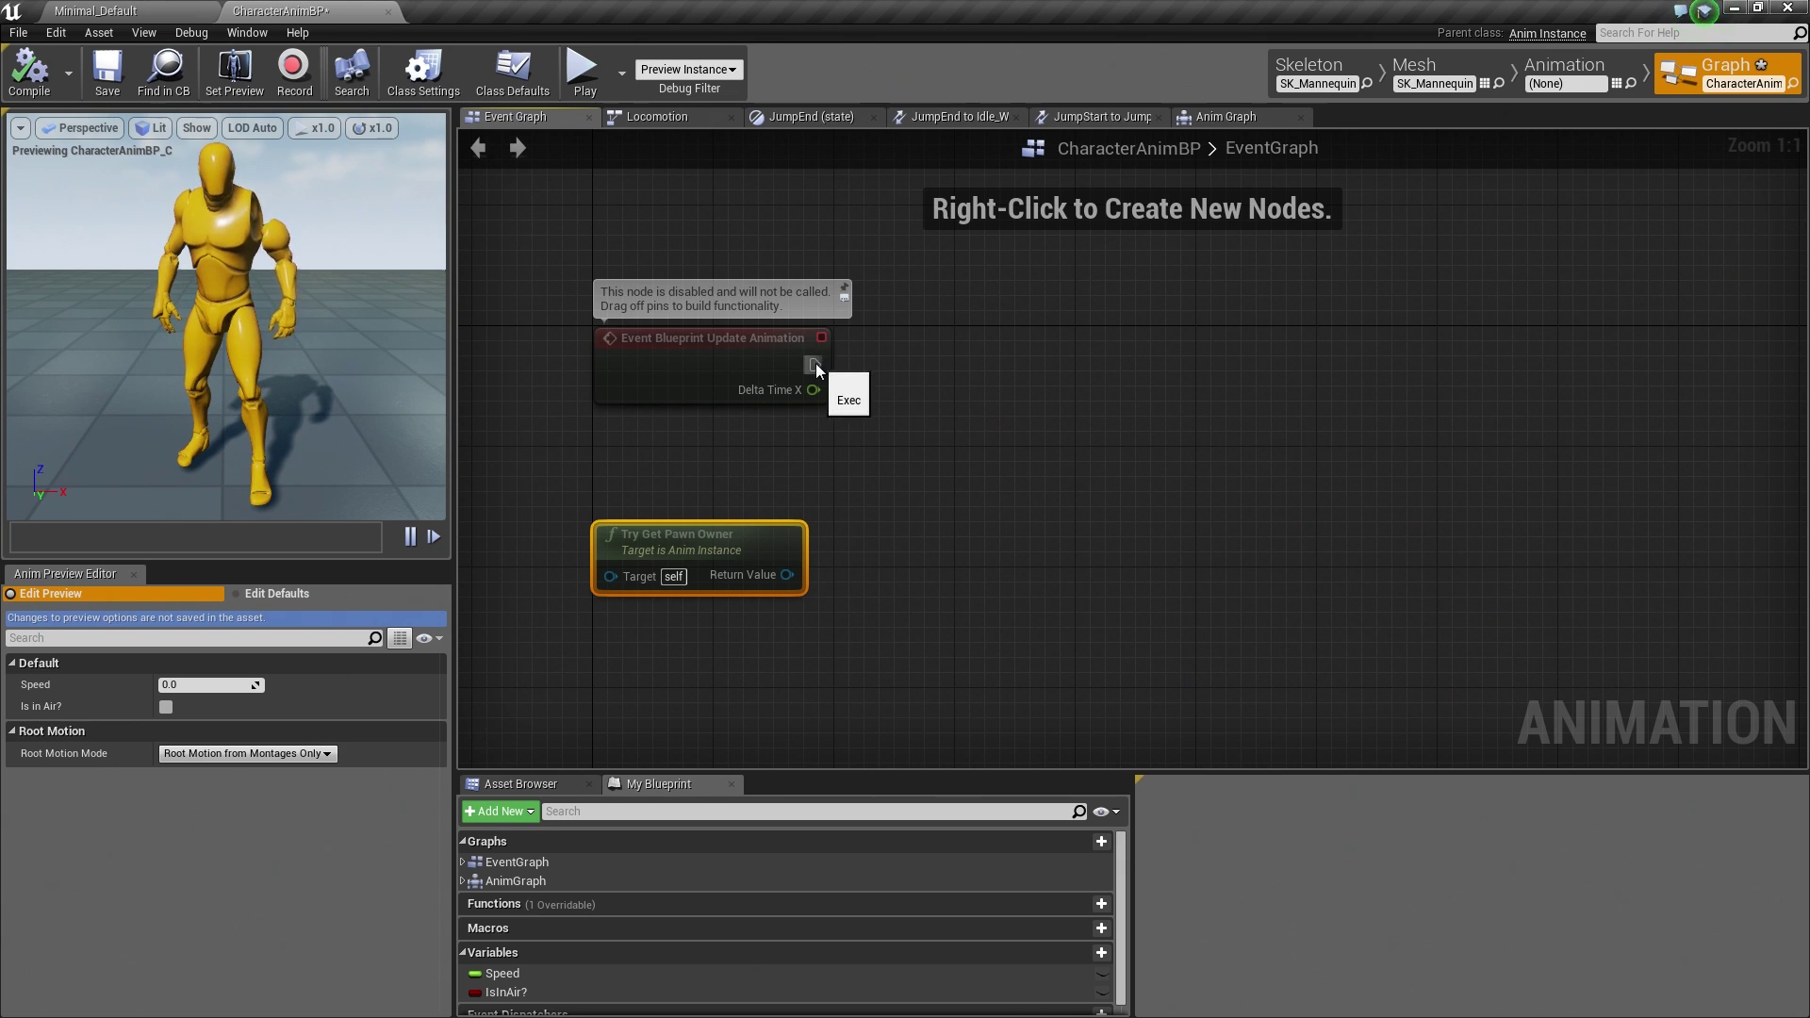
- Add a Utilities IsValid node wired from the Update Animation event's execution output
mouse_move(814, 364)
left_mouse_down()
mouse_move(939, 333)
mouse_move(986, 355)
left_mouse_up()
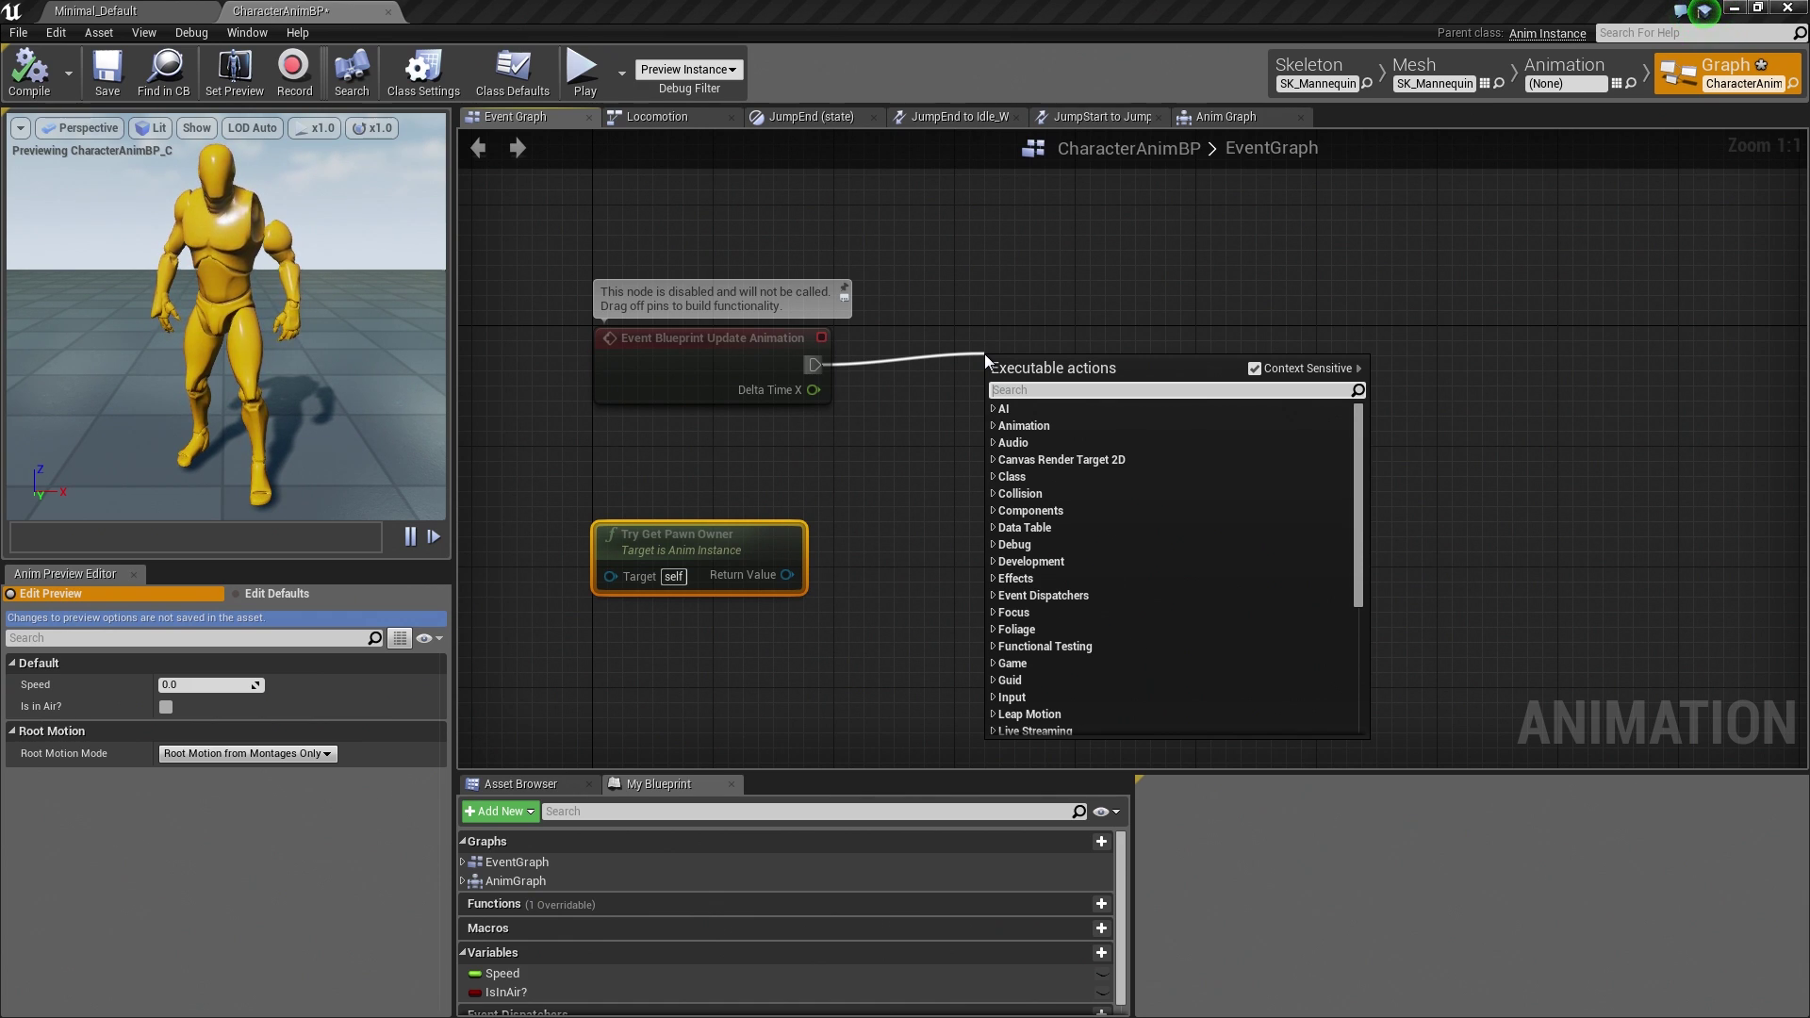
type("isvalid")
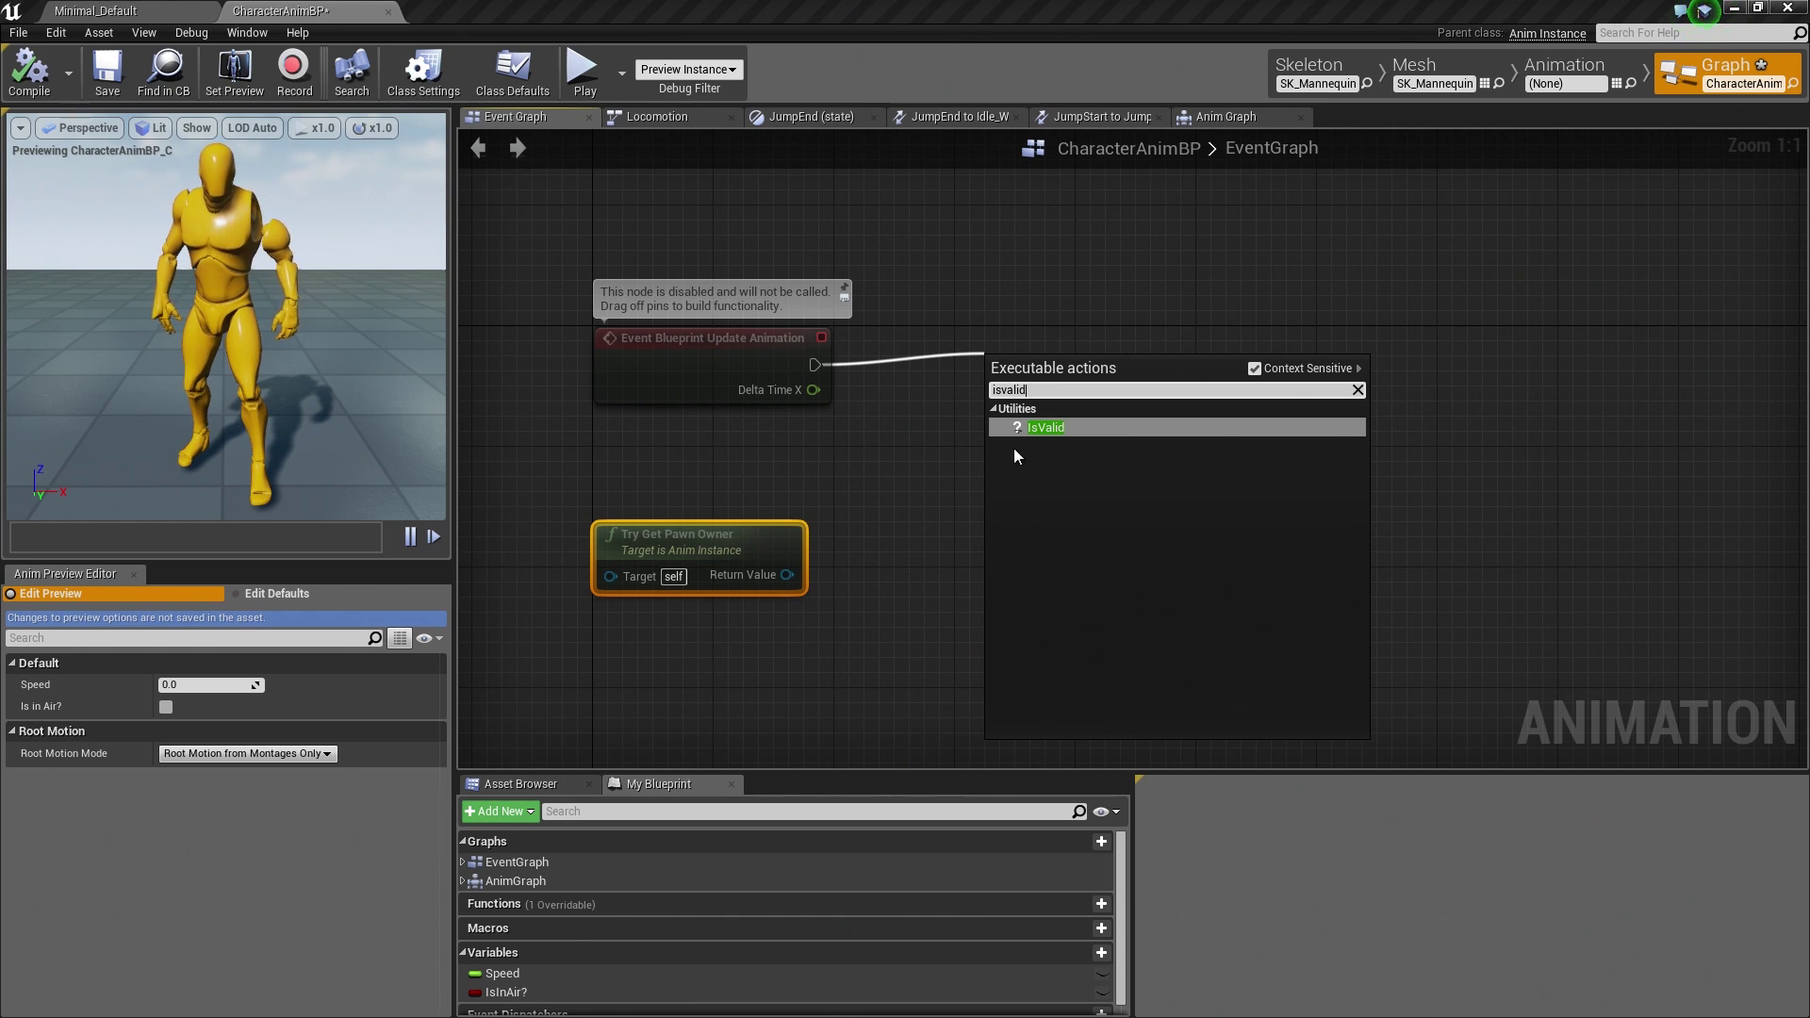
left_click(1042, 428)
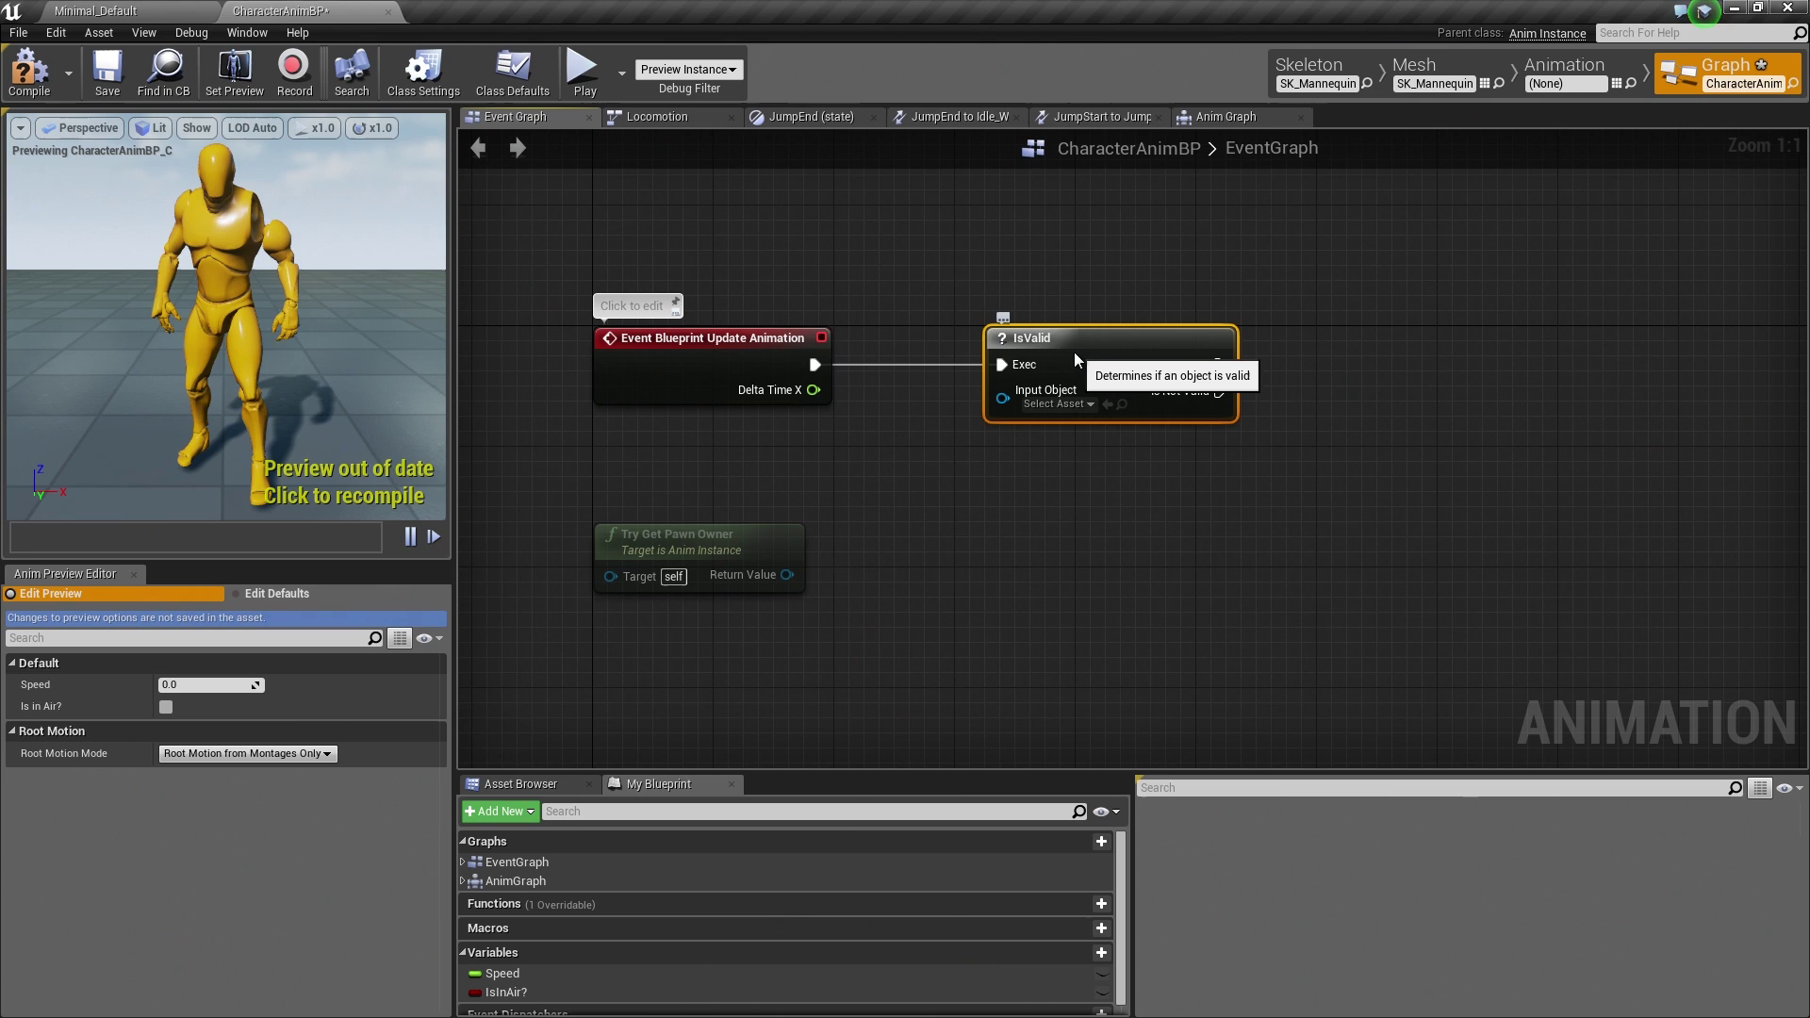
- Align IsValid and Try Get Pawn Owner, then connect Return Value to IsValid's Input Object
left_click_drag(1074, 356, 1074, 341)
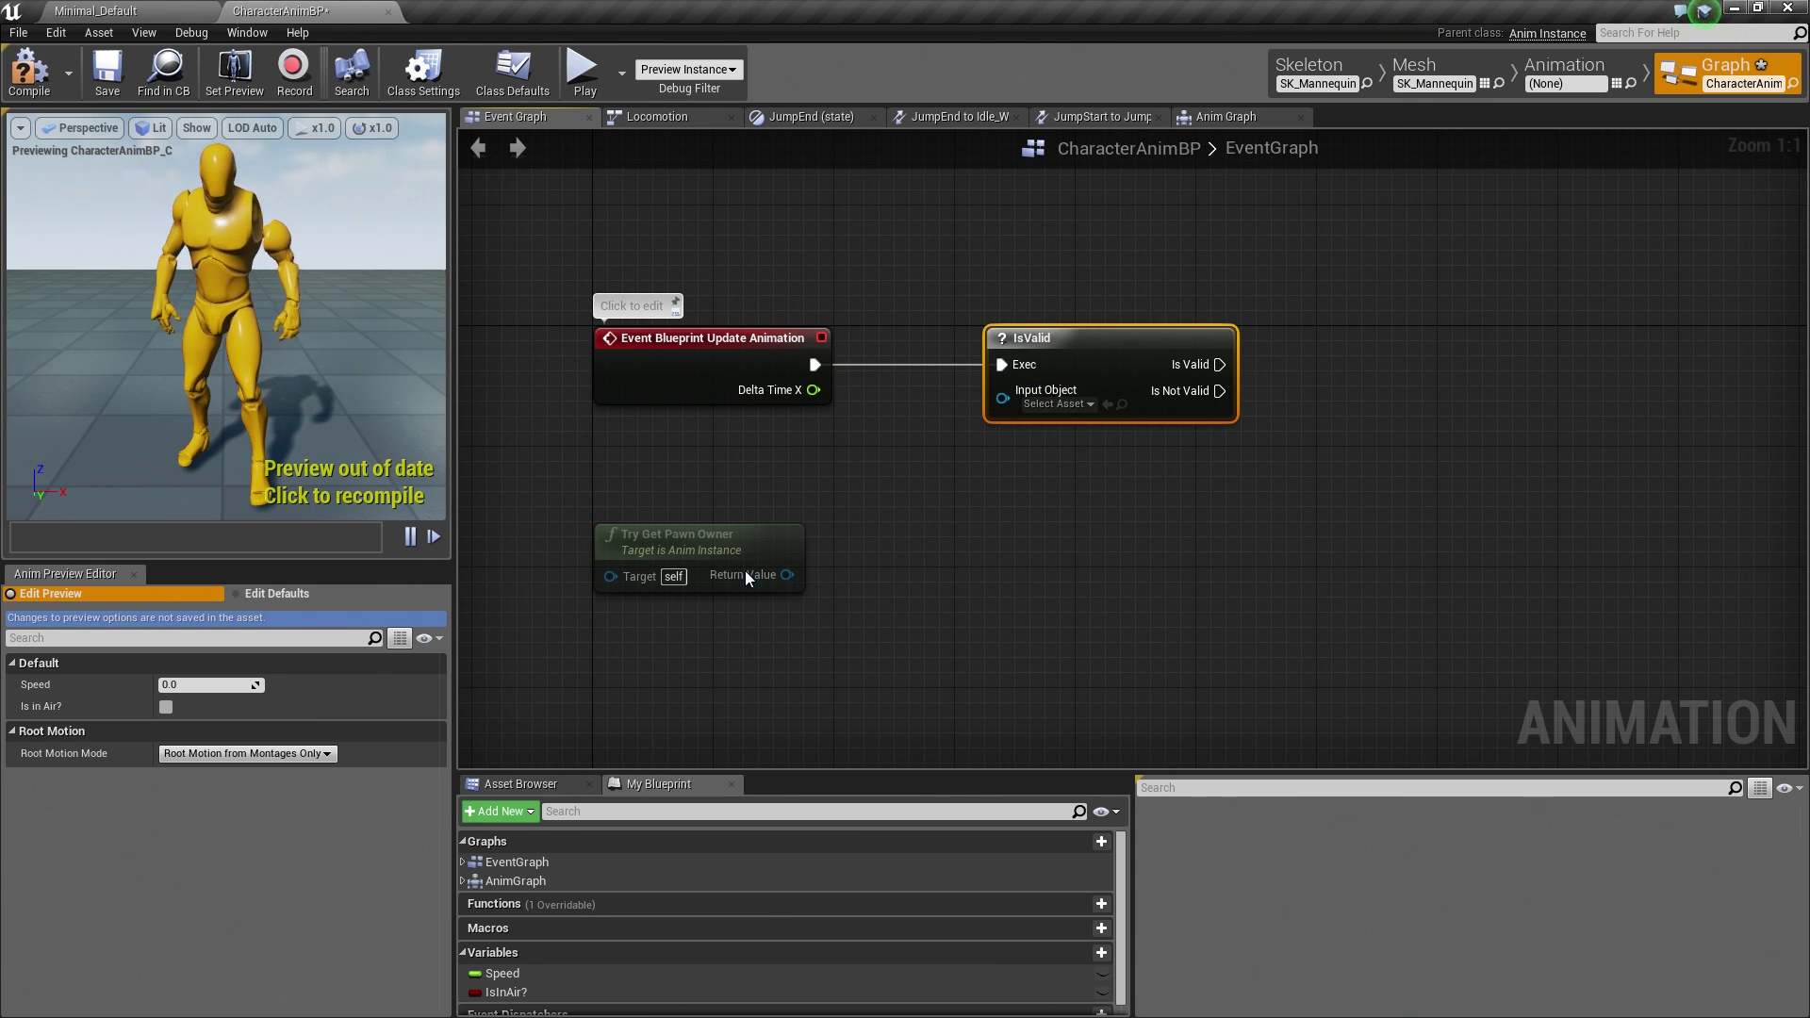
left_click_drag(699, 538, 682, 458)
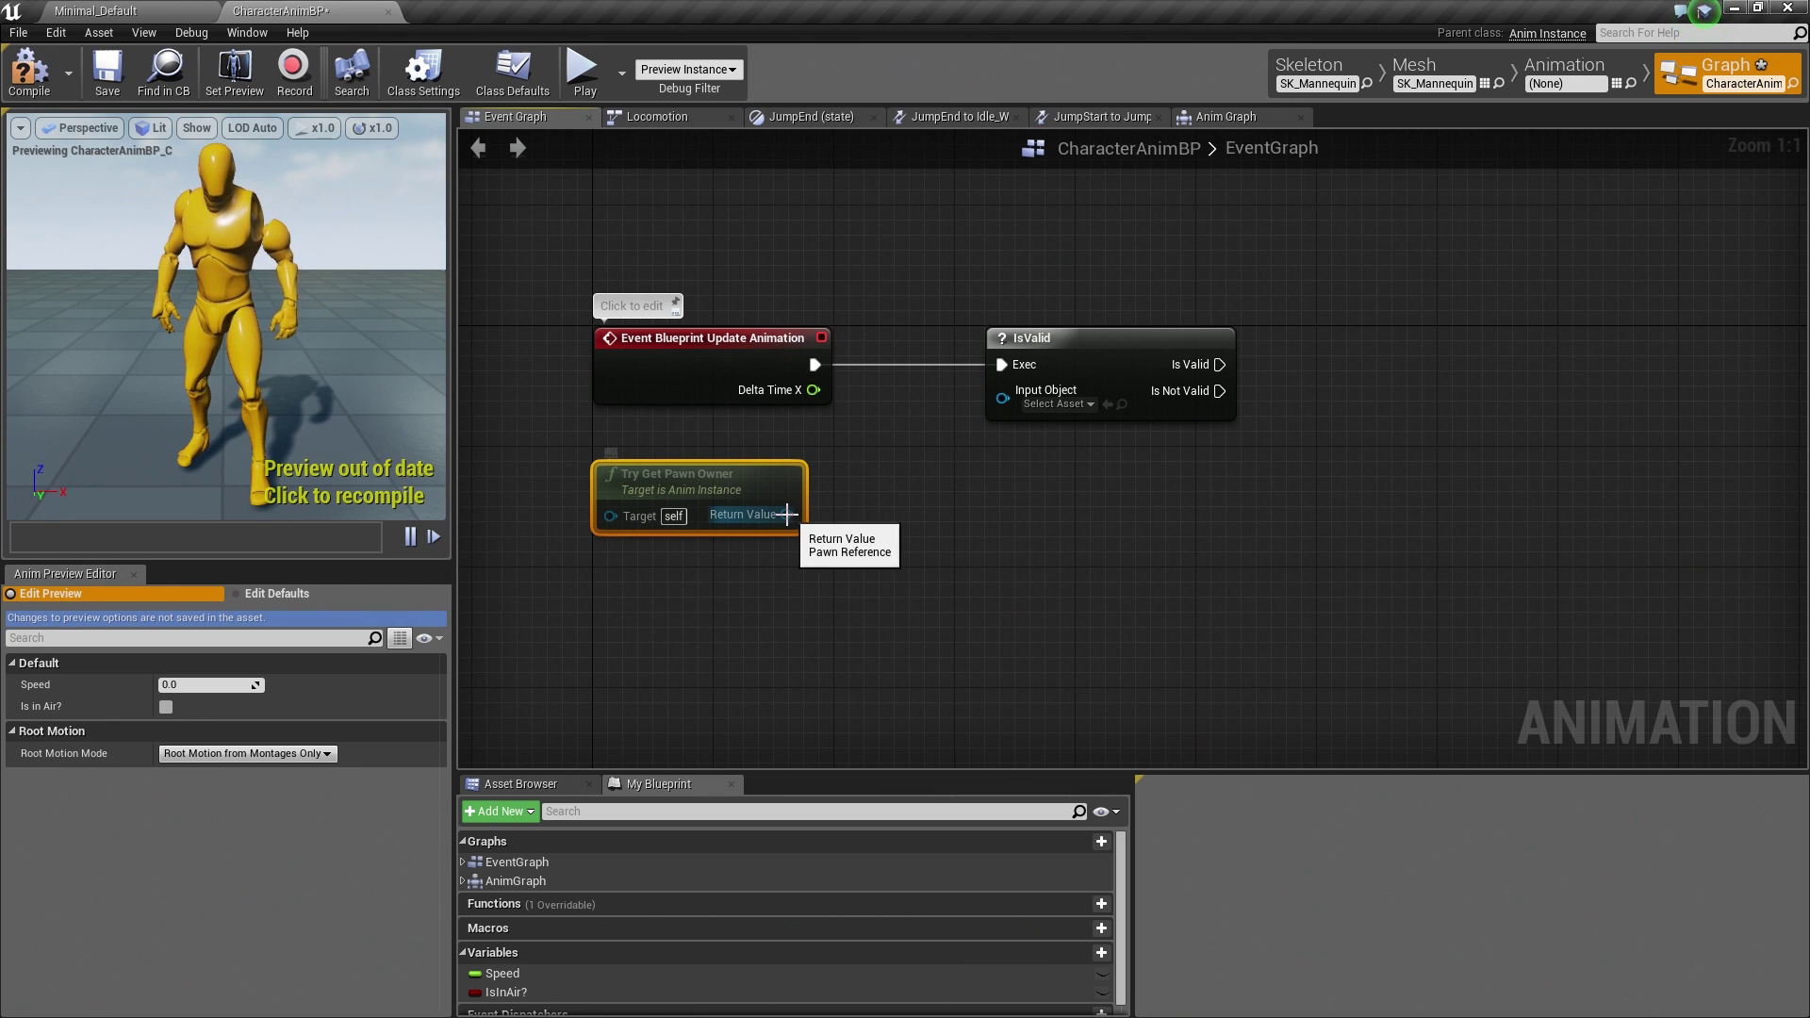
left_click_drag(1219, 390, 1294, 464)
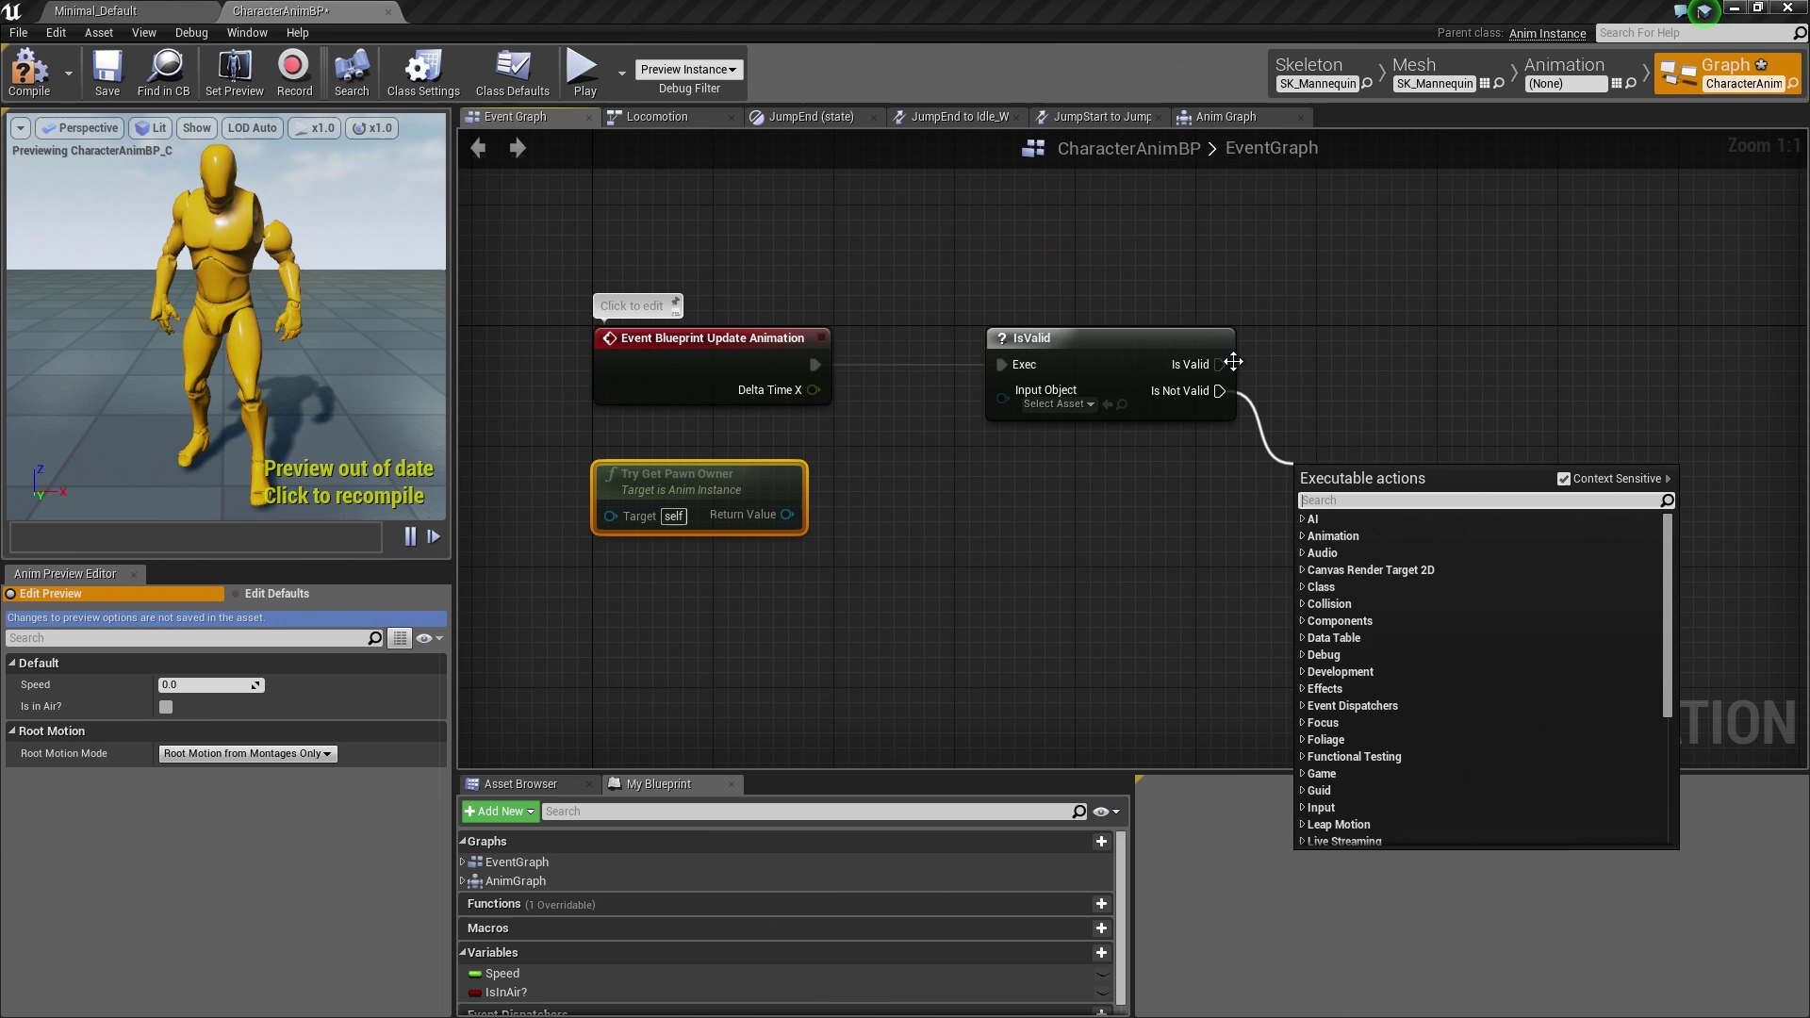
left_click_drag(1217, 364, 1305, 358)
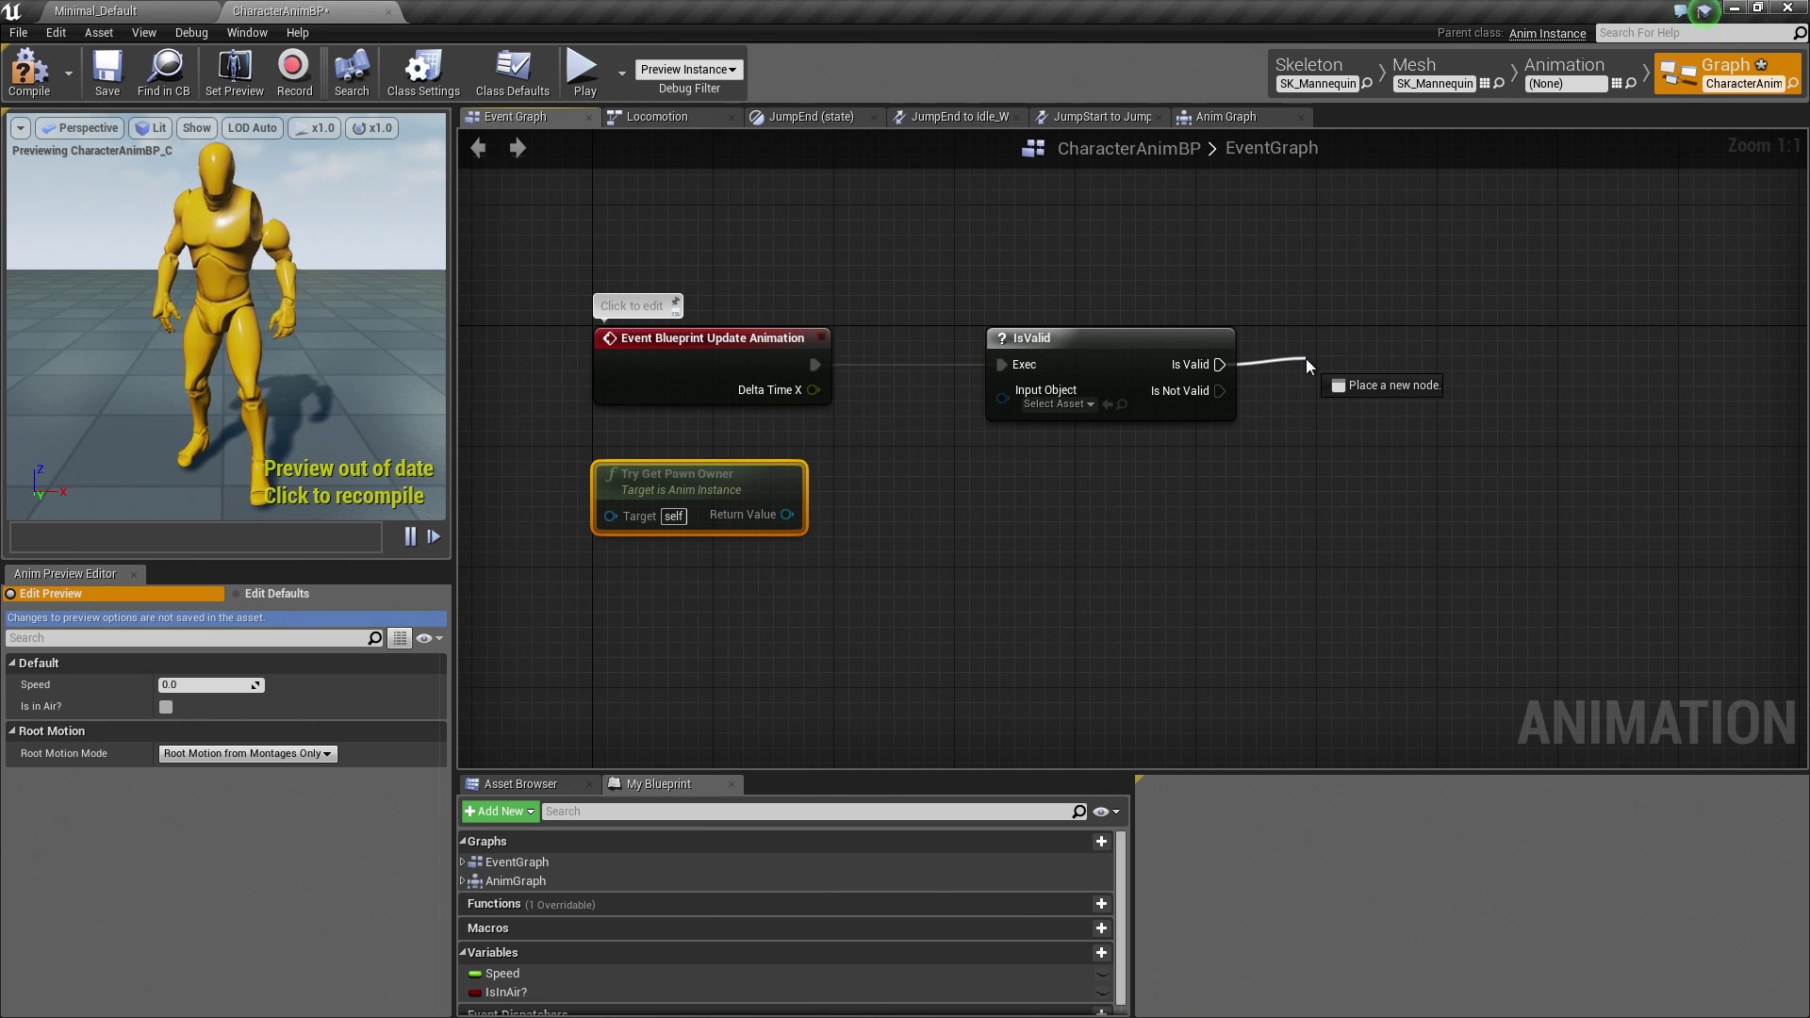
left_click_drag(1306, 357, 1306, 357)
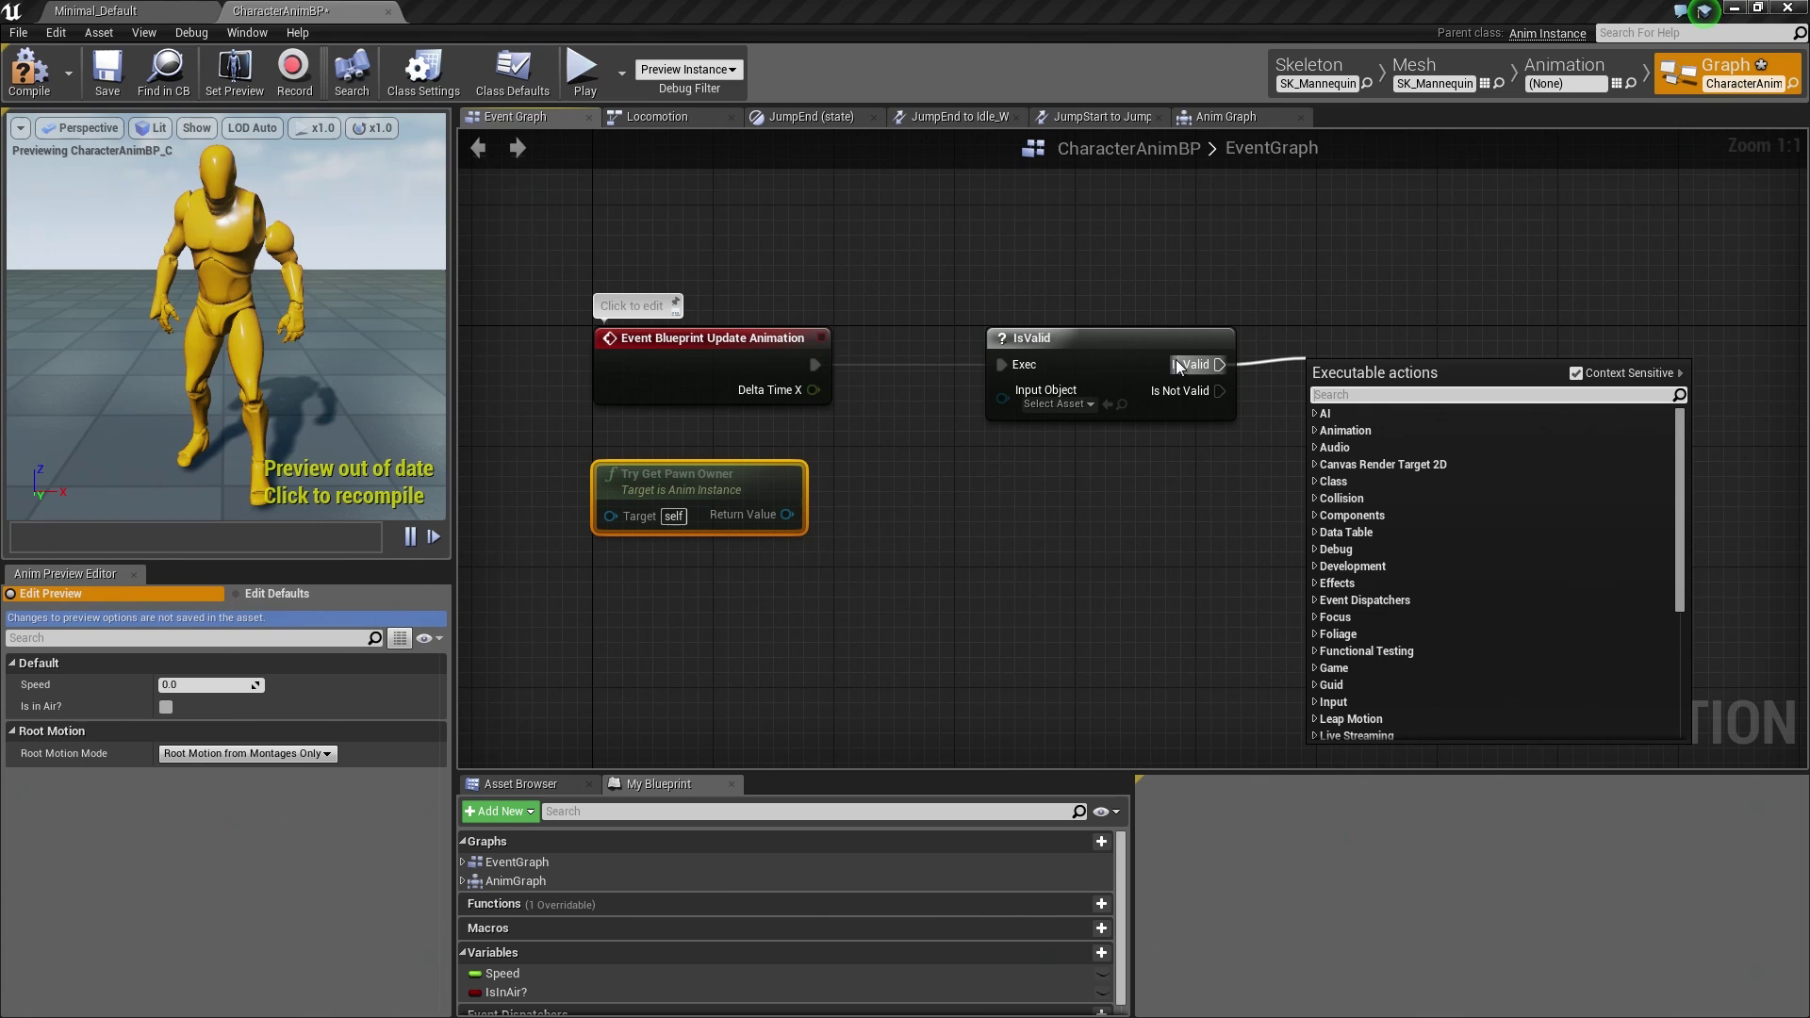
left_click(878, 582)
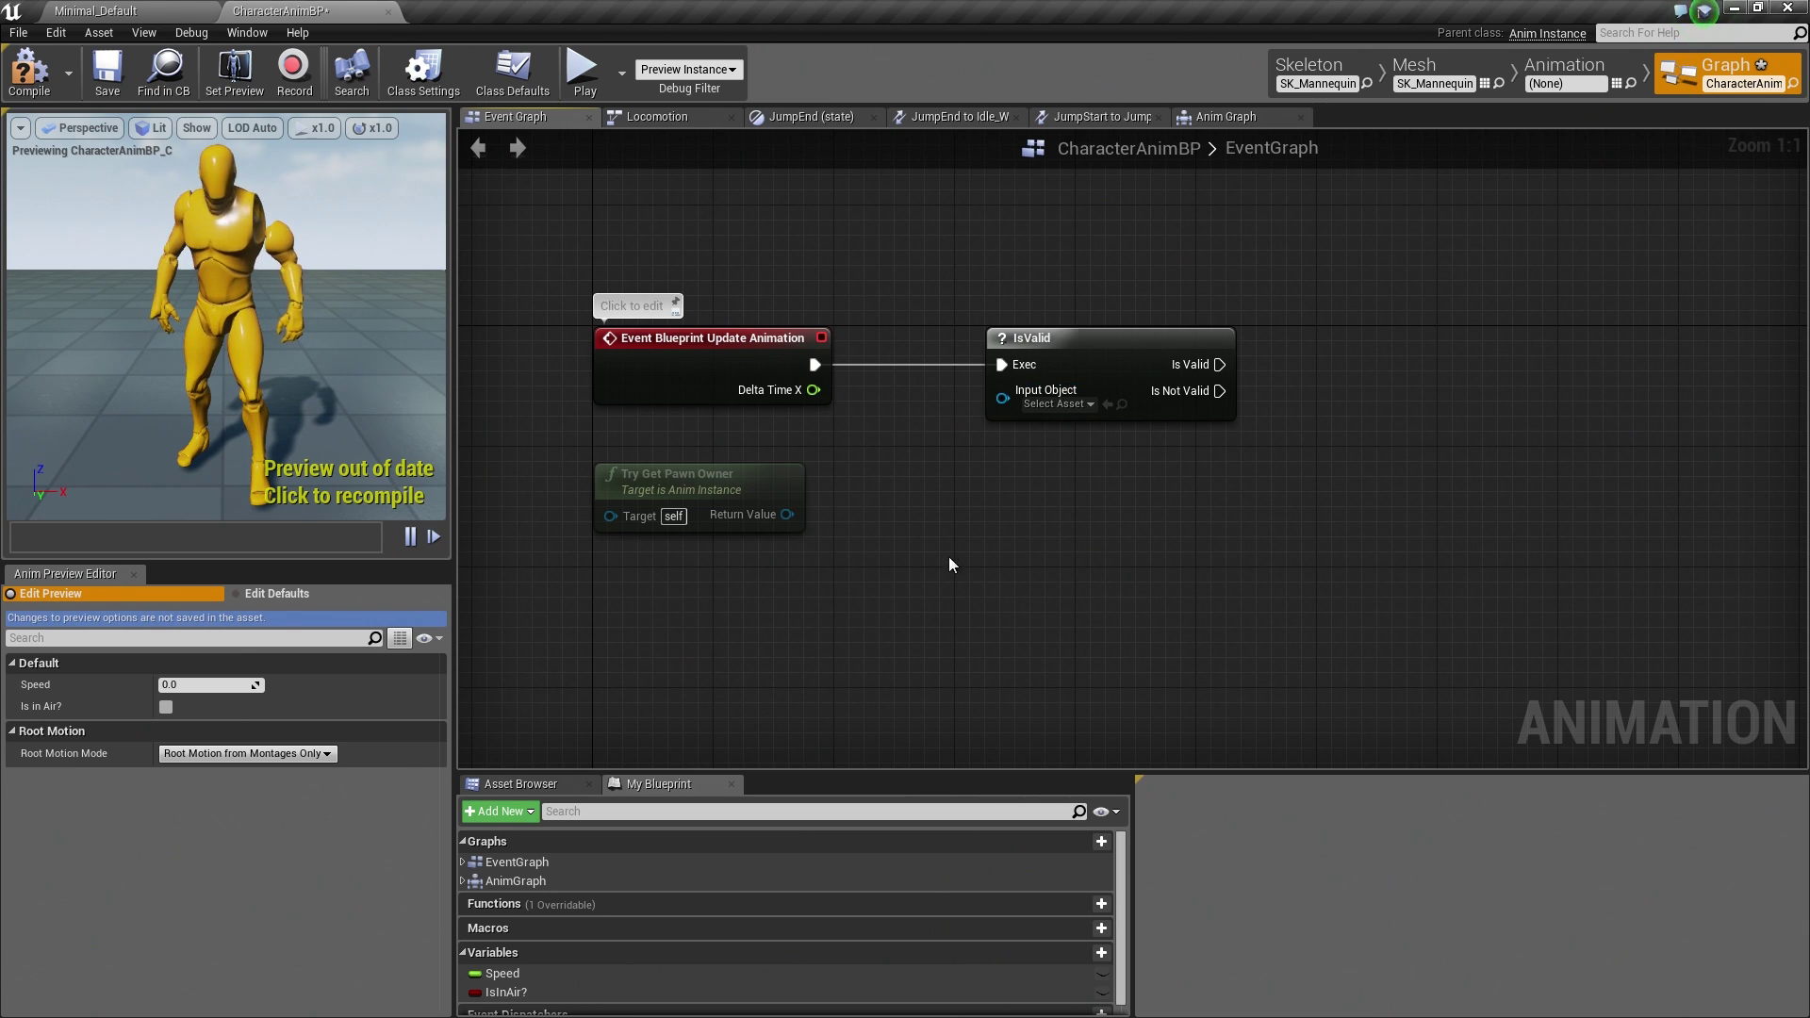
mouse_move(788, 513)
left_mouse_down()
mouse_move(977, 429)
mouse_move(1002, 396)
left_mouse_up()
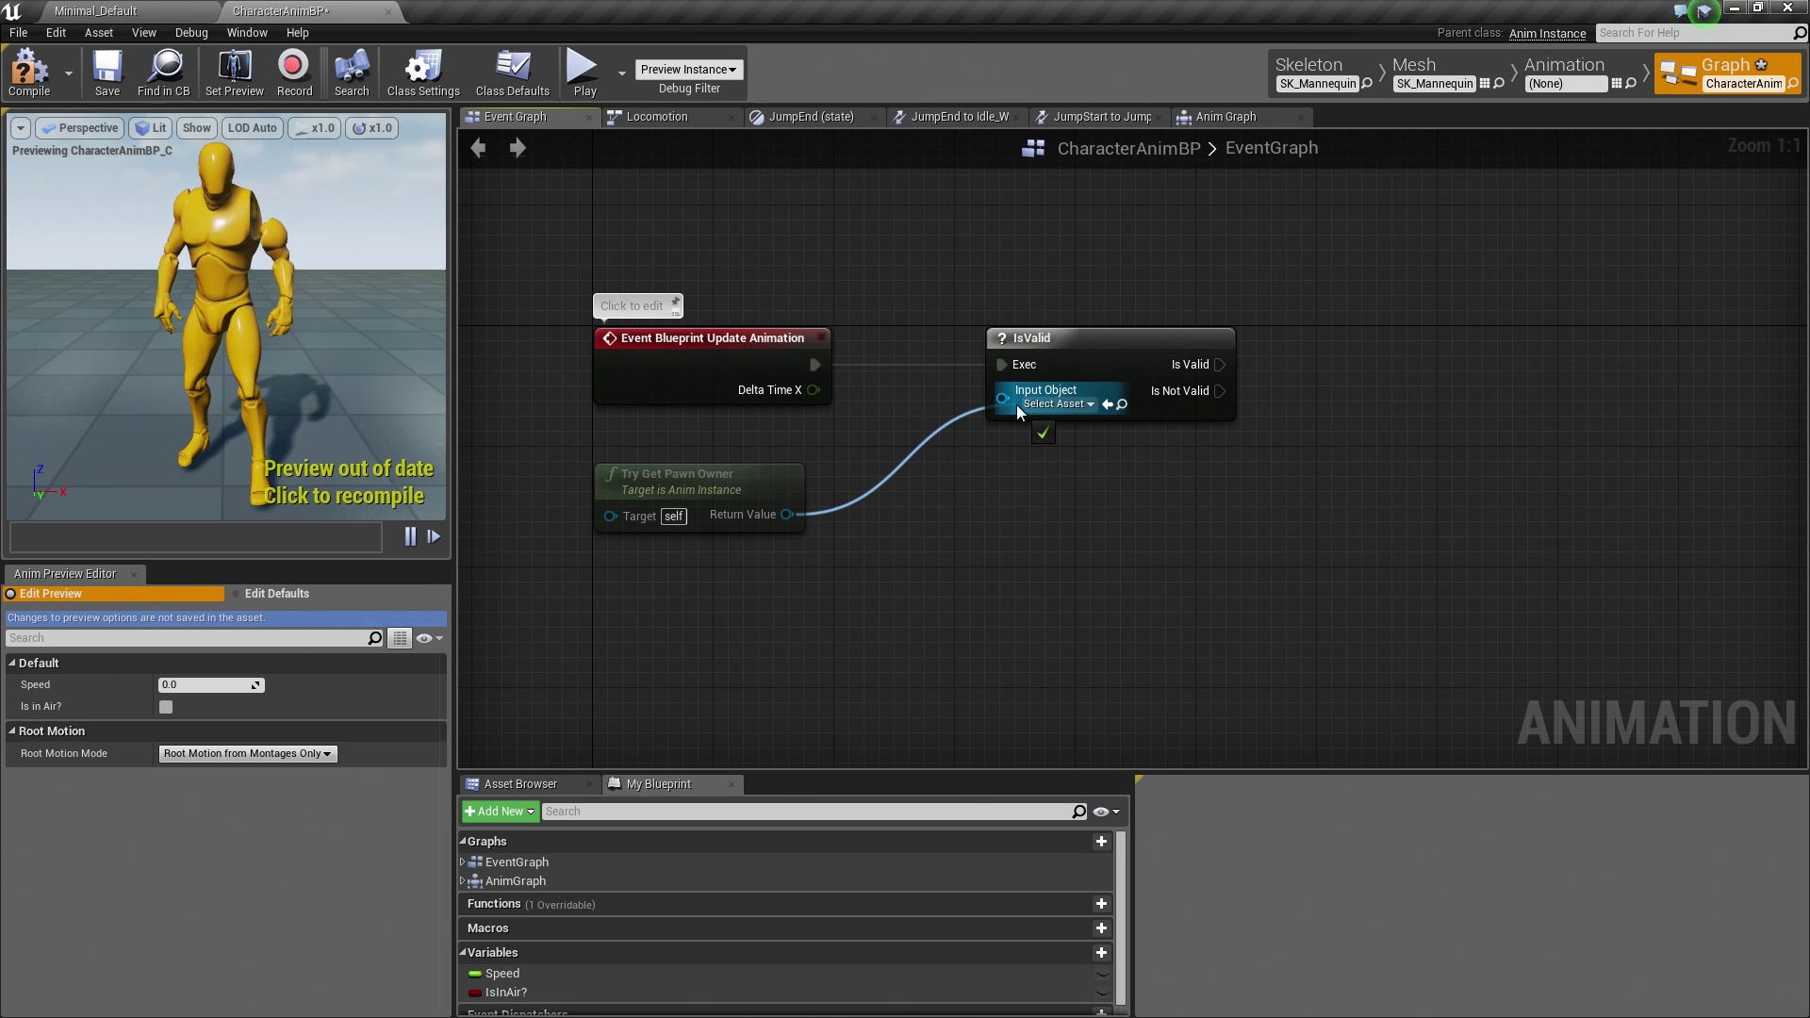
right_click_drag(1137, 569, 1033, 502)
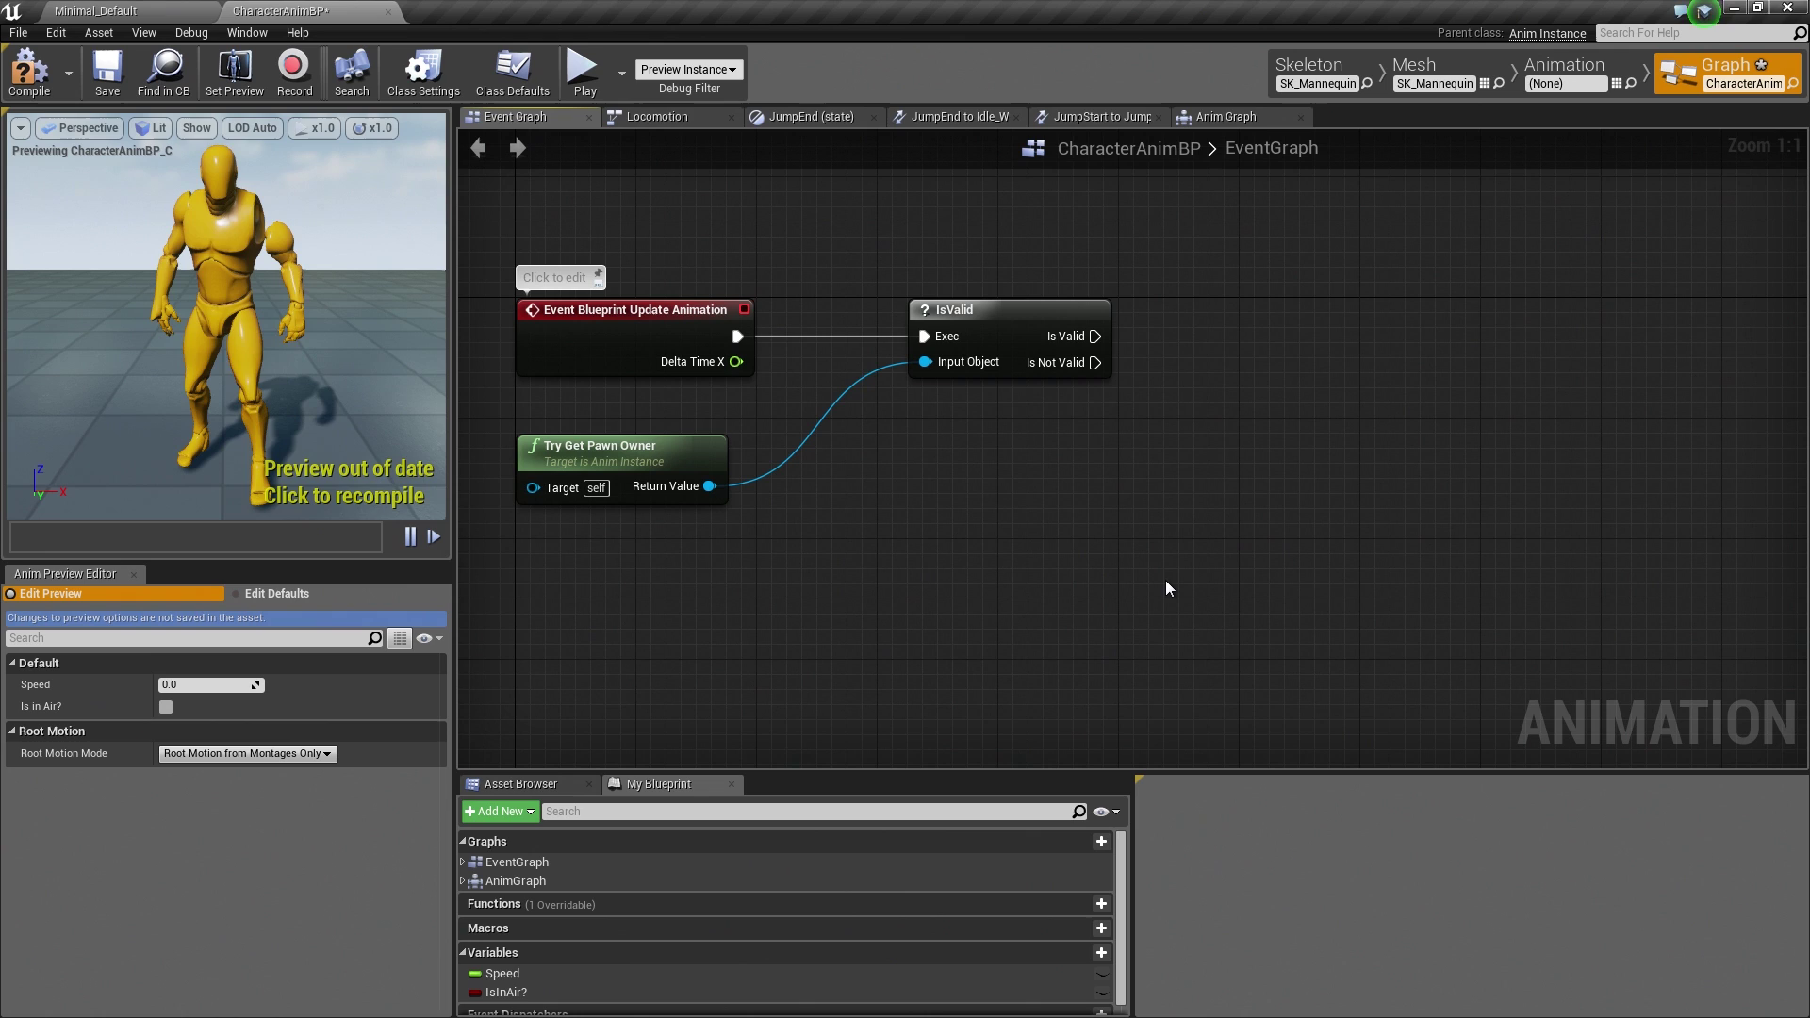
- Add a SET Is in Air? node on IsValid's Is Valid output and align it
left_click_drag(1096, 337, 1125, 335)
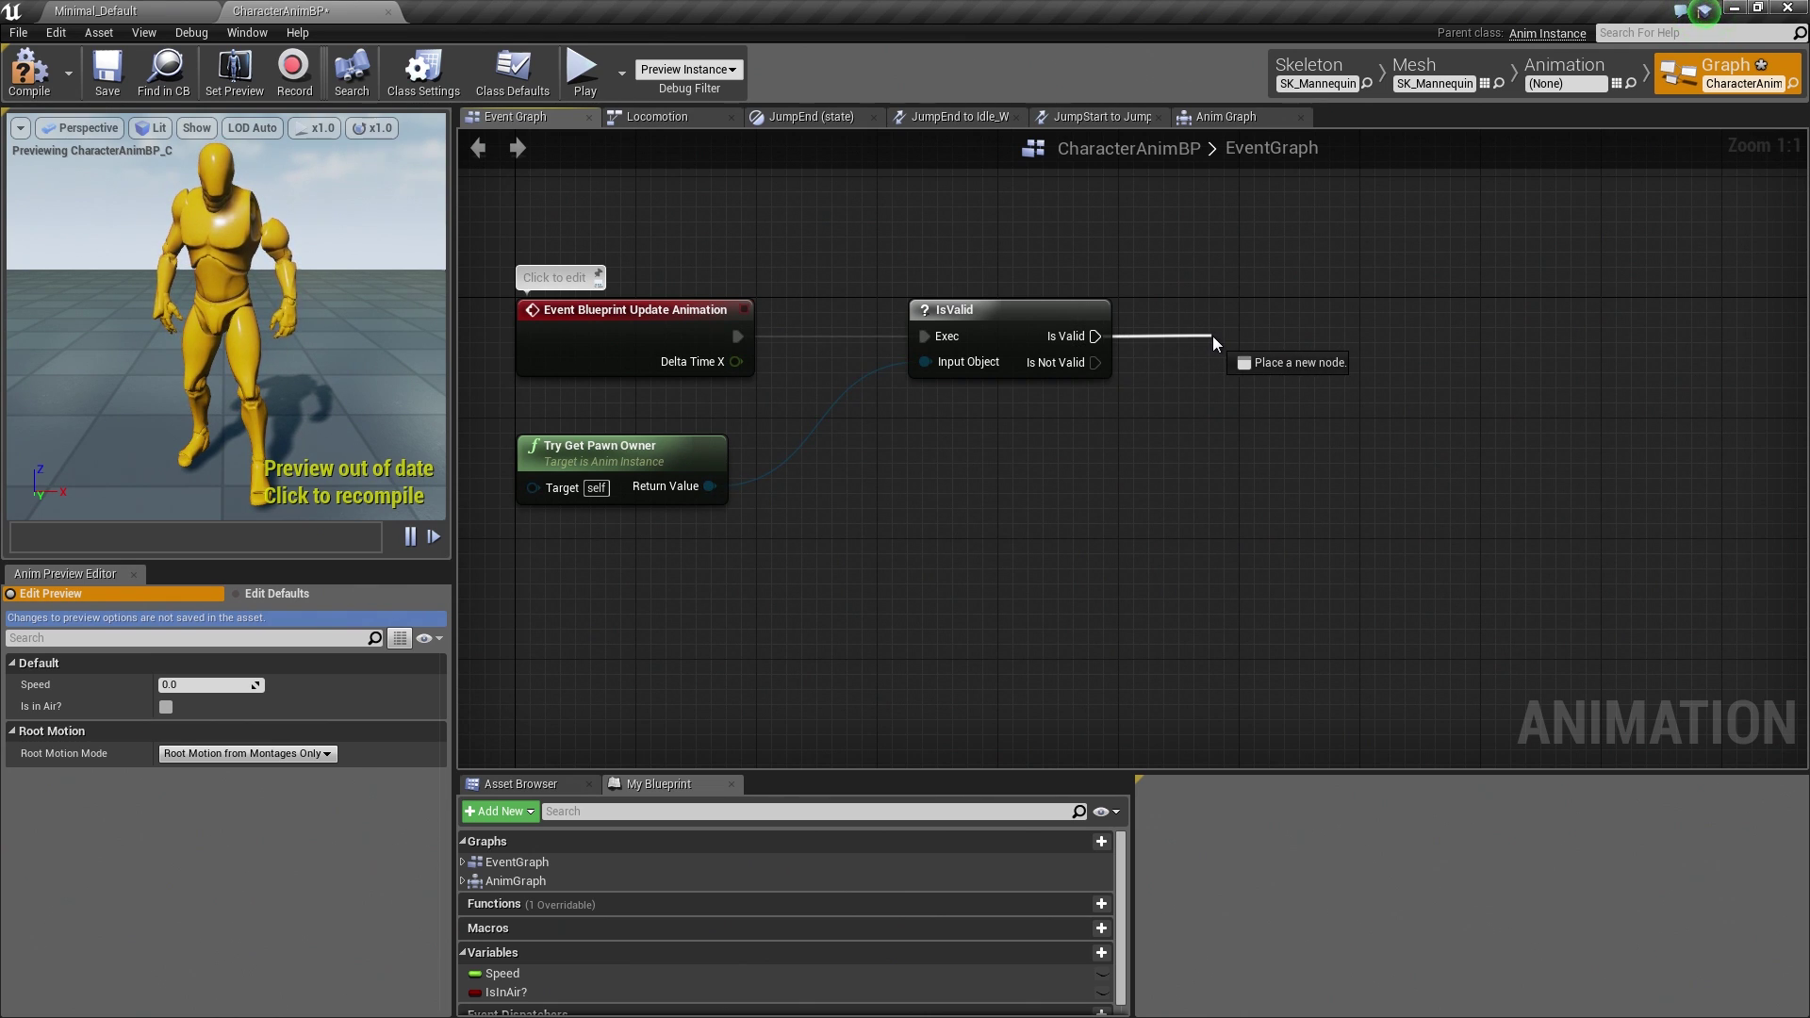
left_click_drag(1095, 336, 1212, 334)
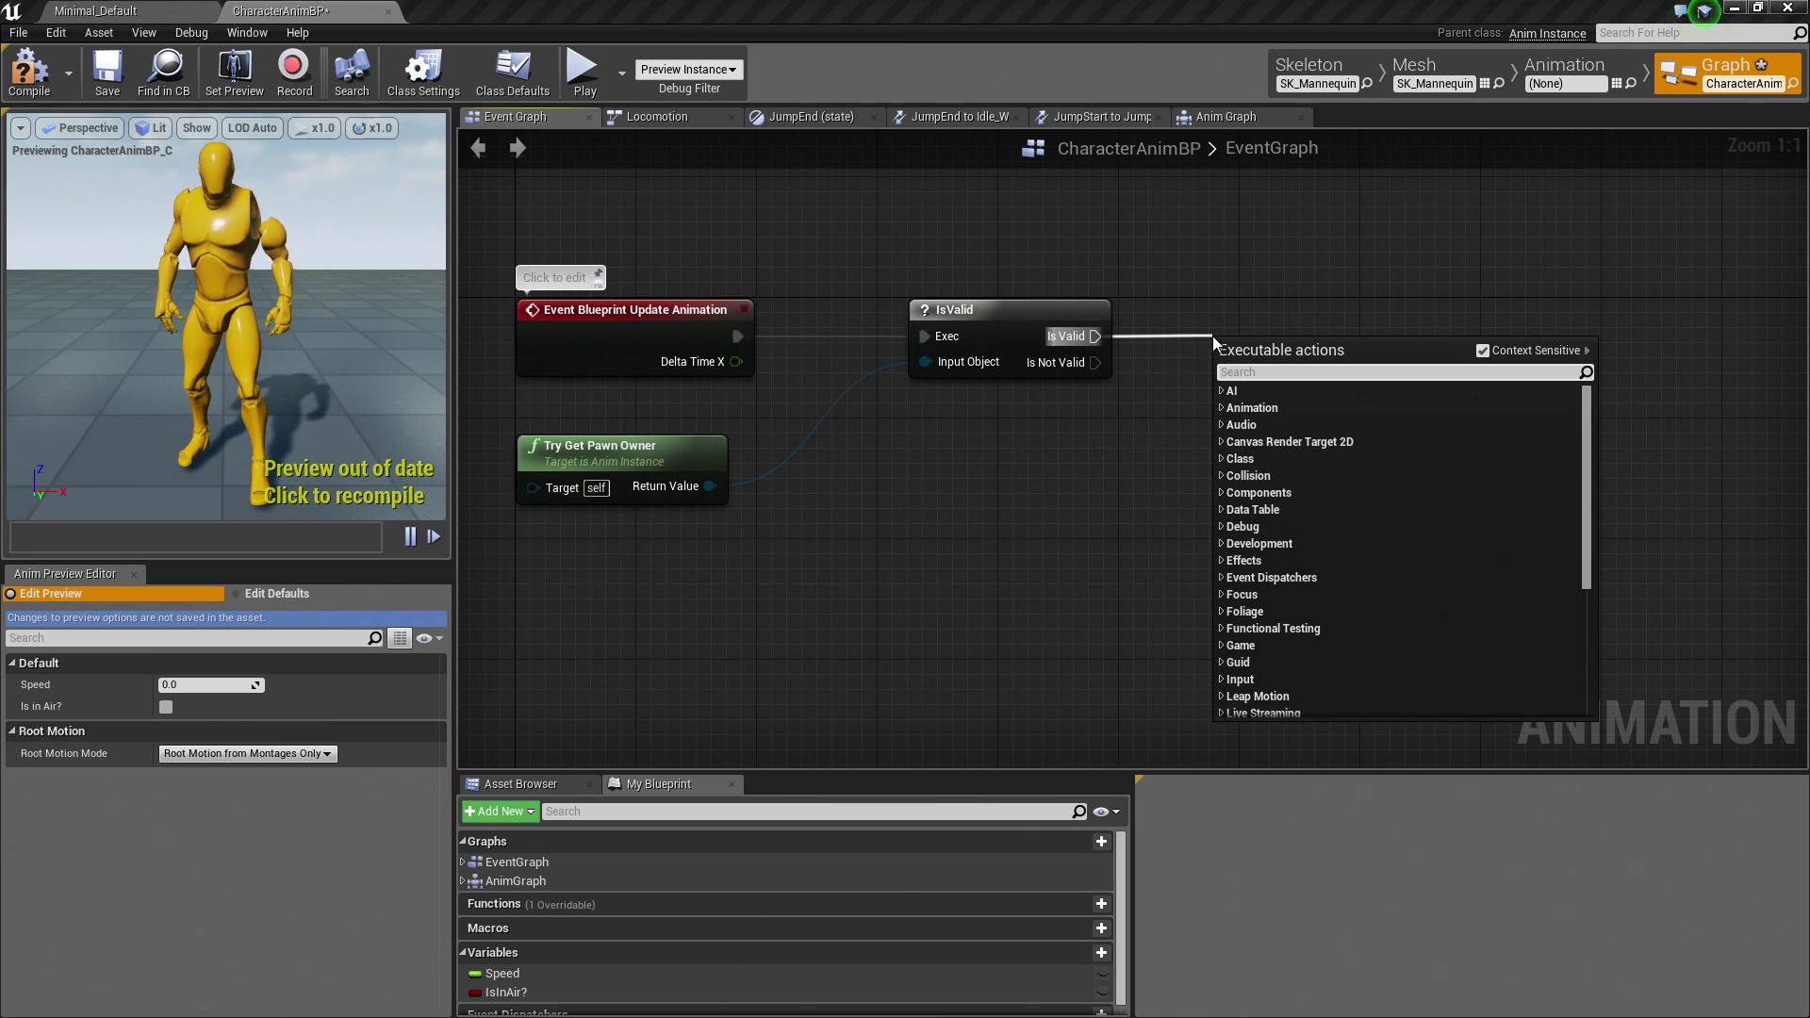
type("set is ")
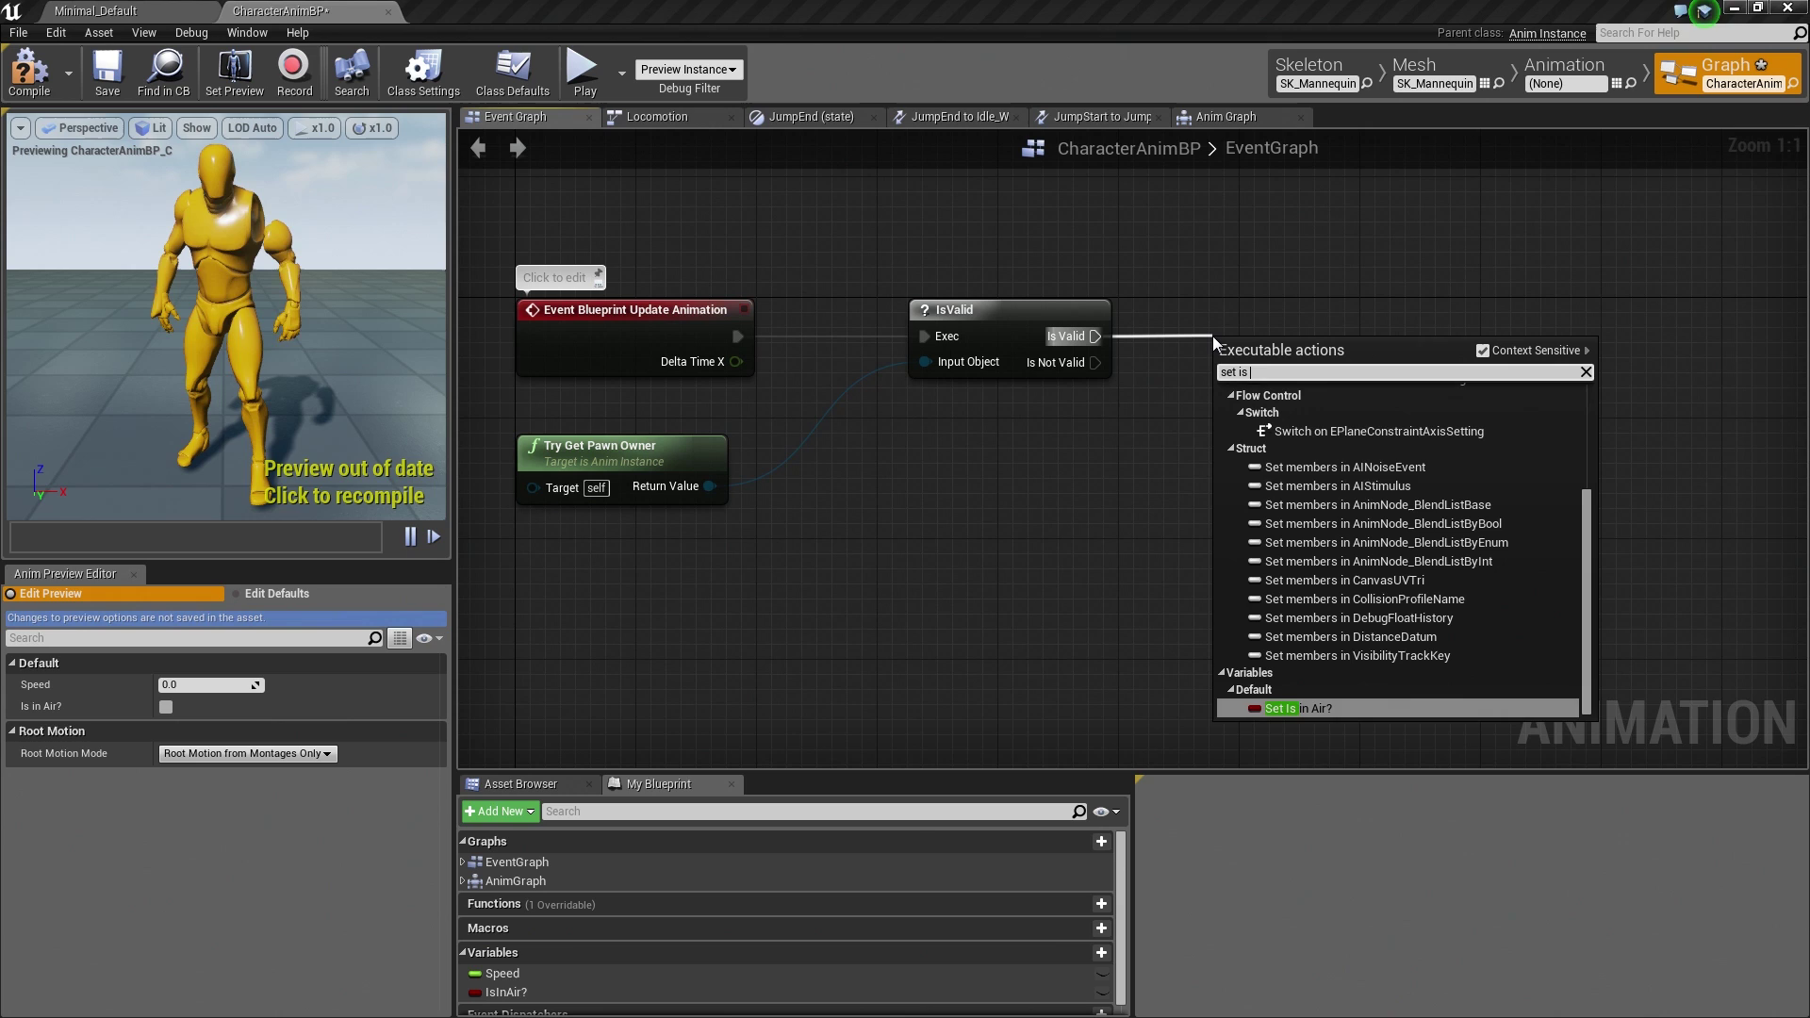
type("in air")
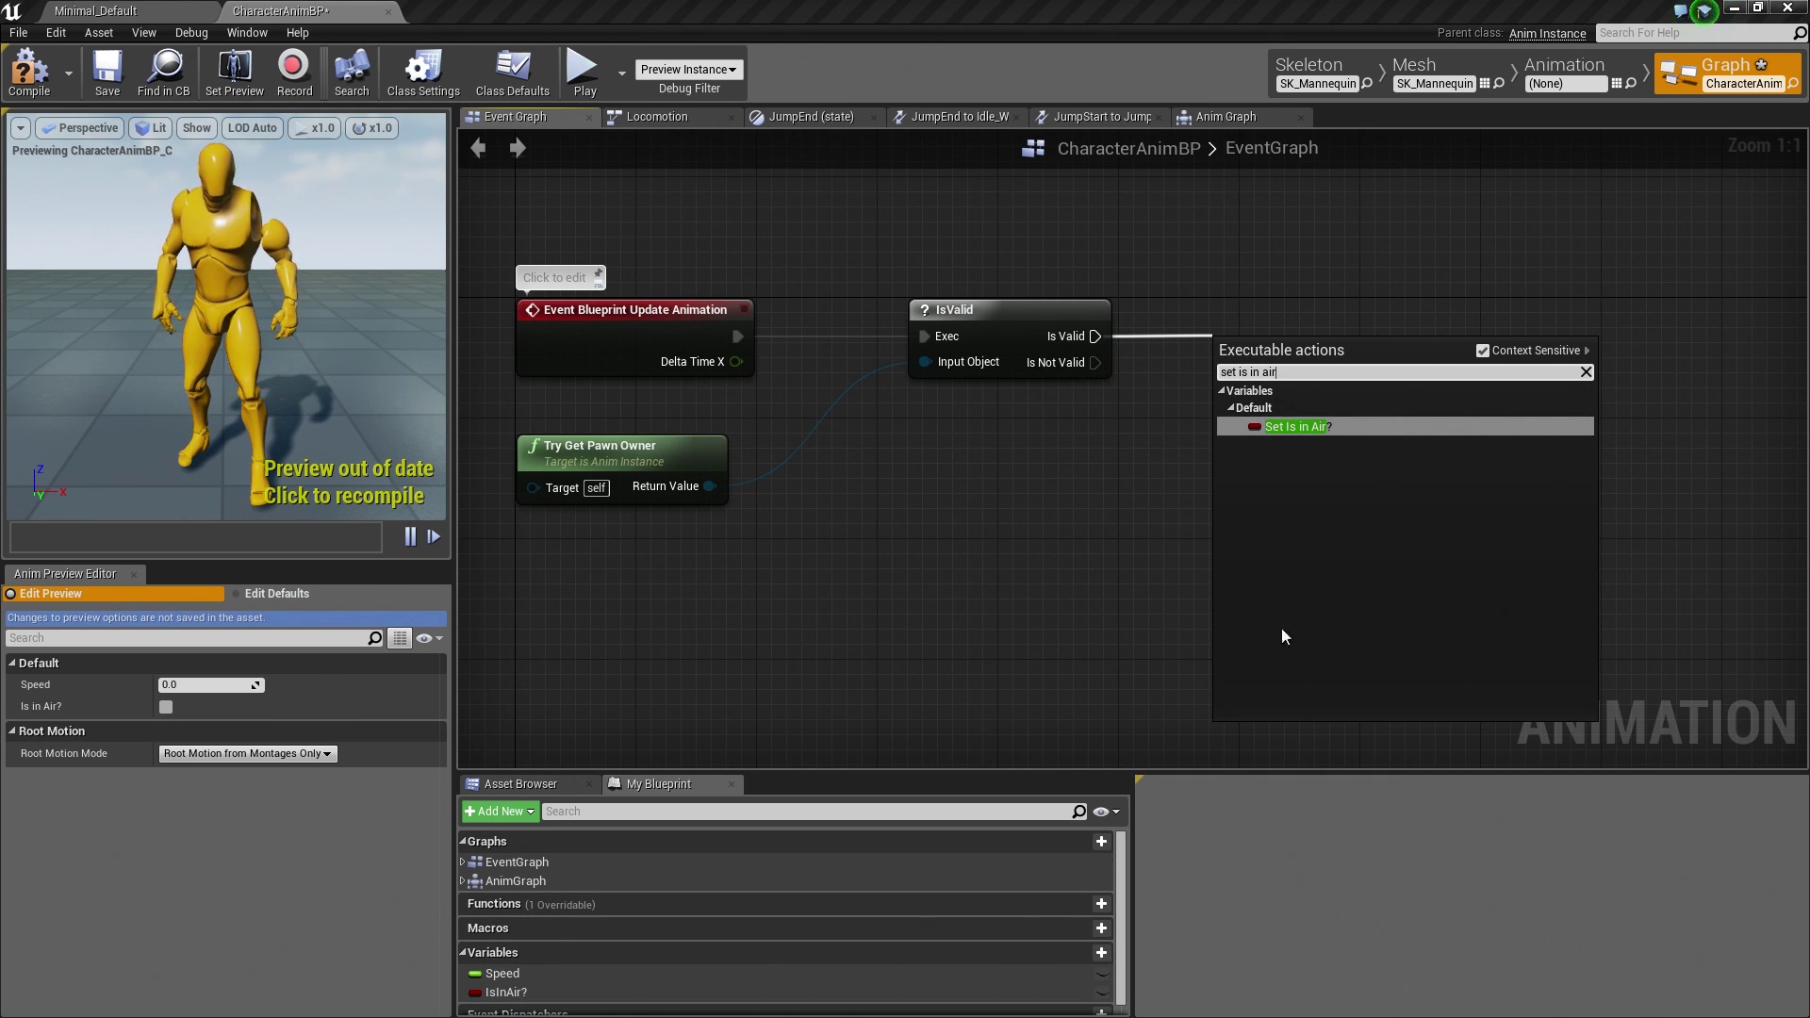
left_click(1282, 428)
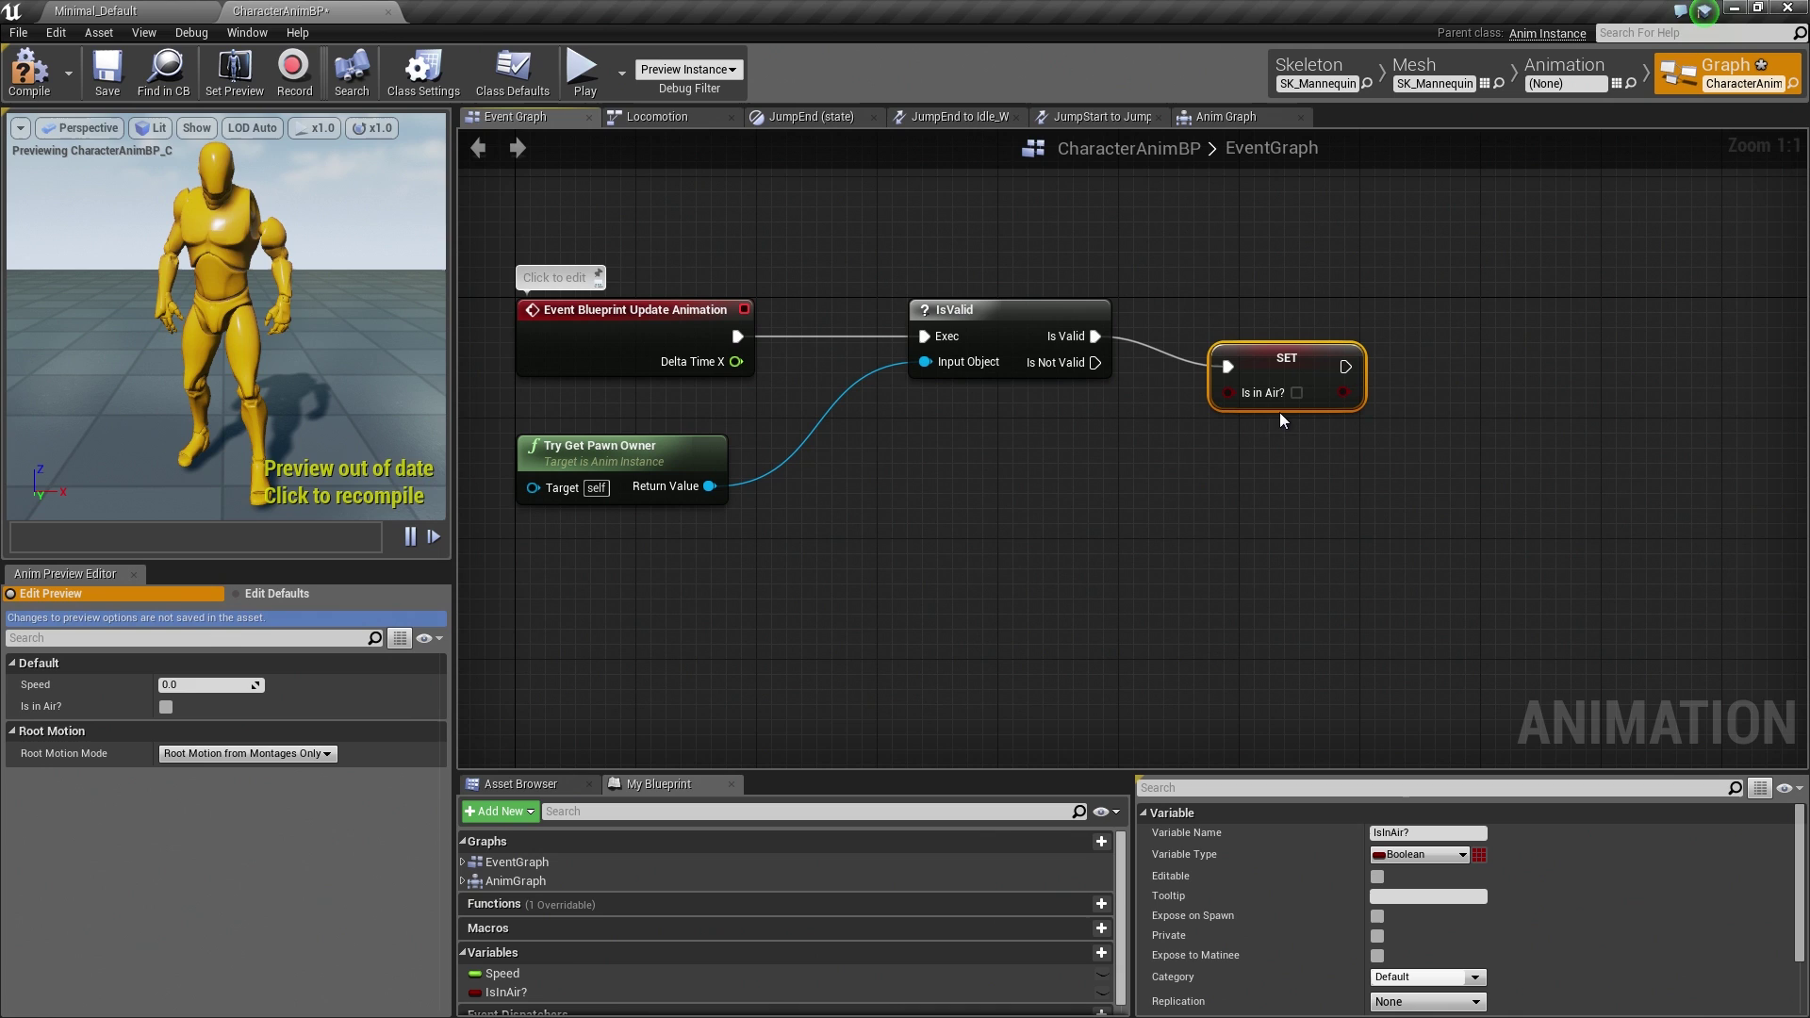
left_click_drag(1260, 362, 1257, 331)
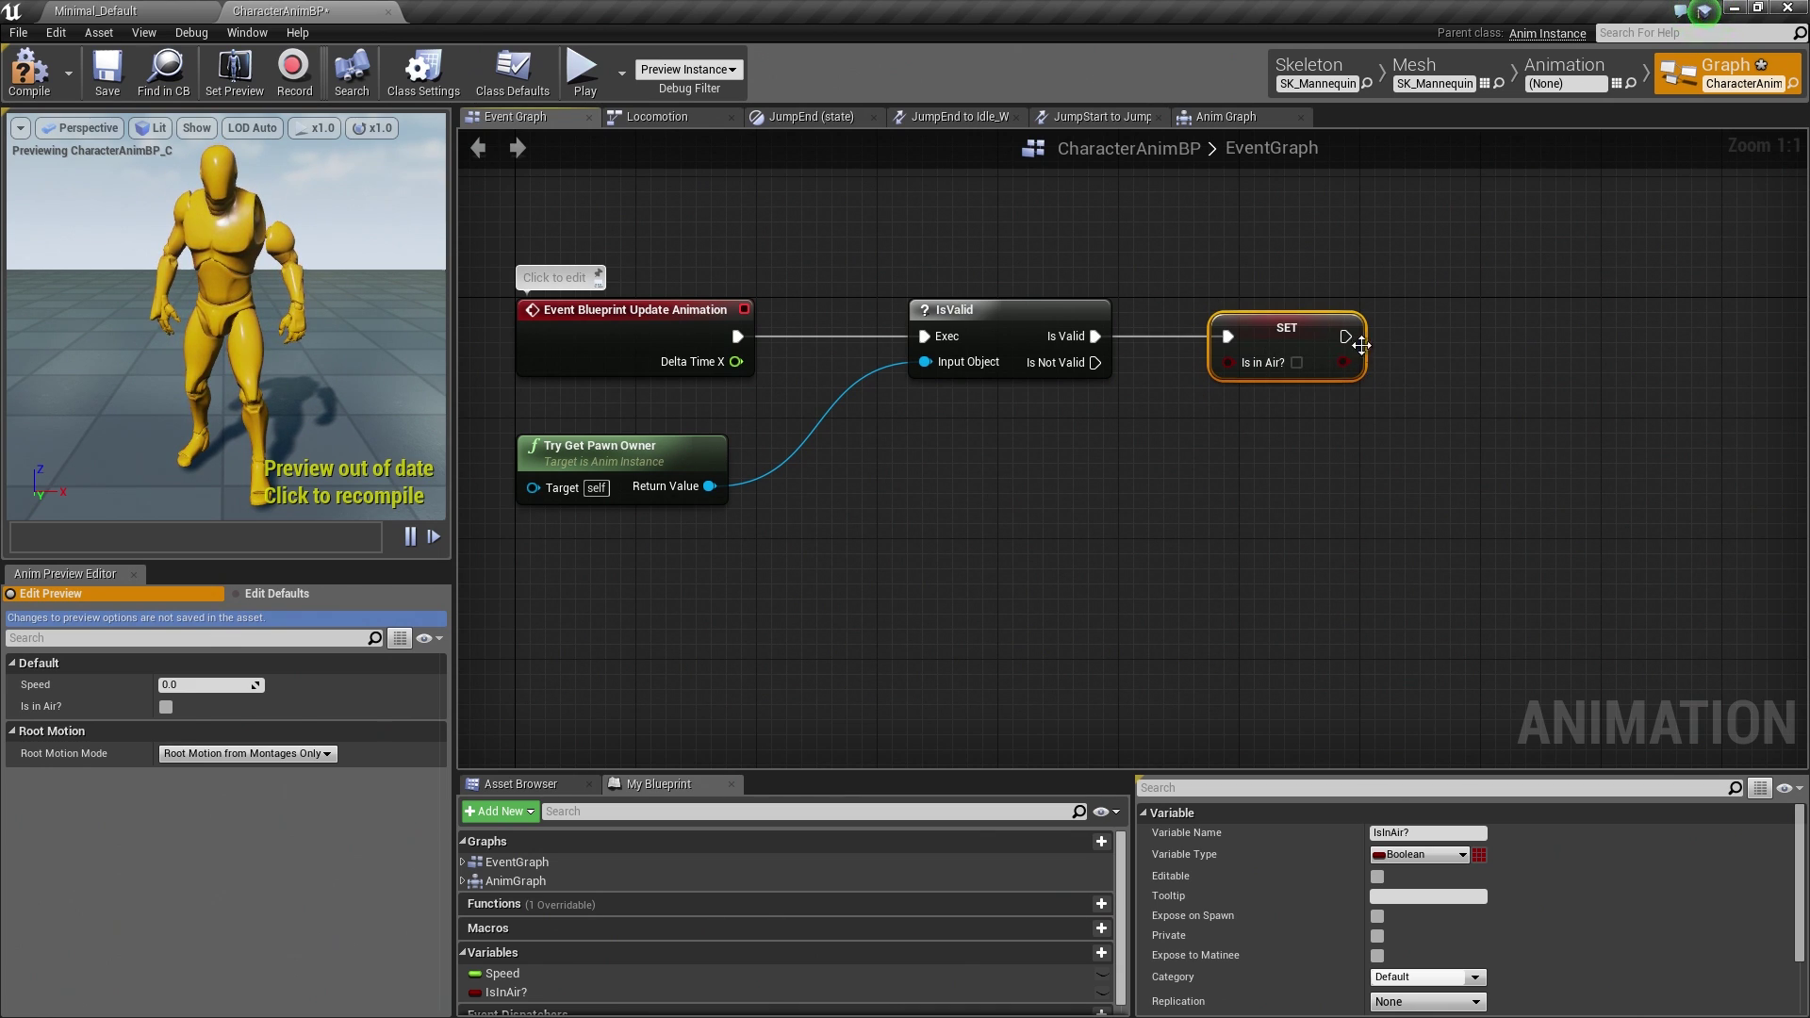
left_click_drag(1347, 336, 1440, 339)
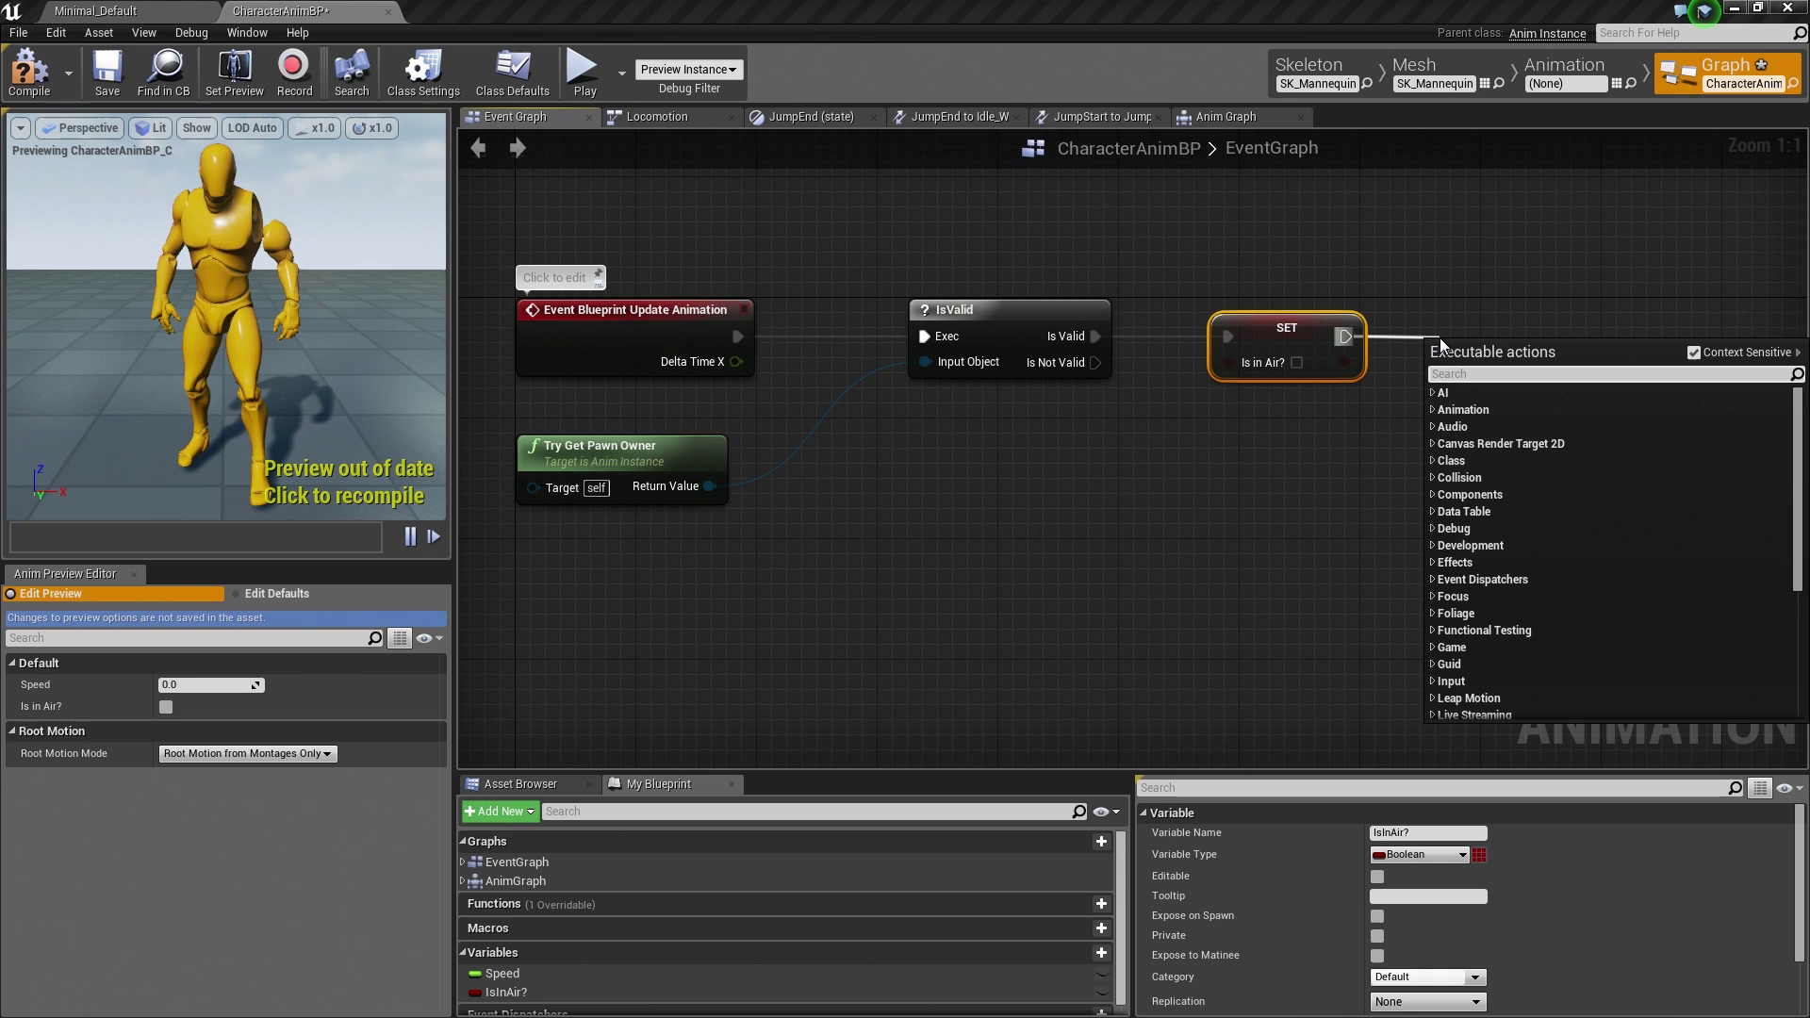
type("set speed")
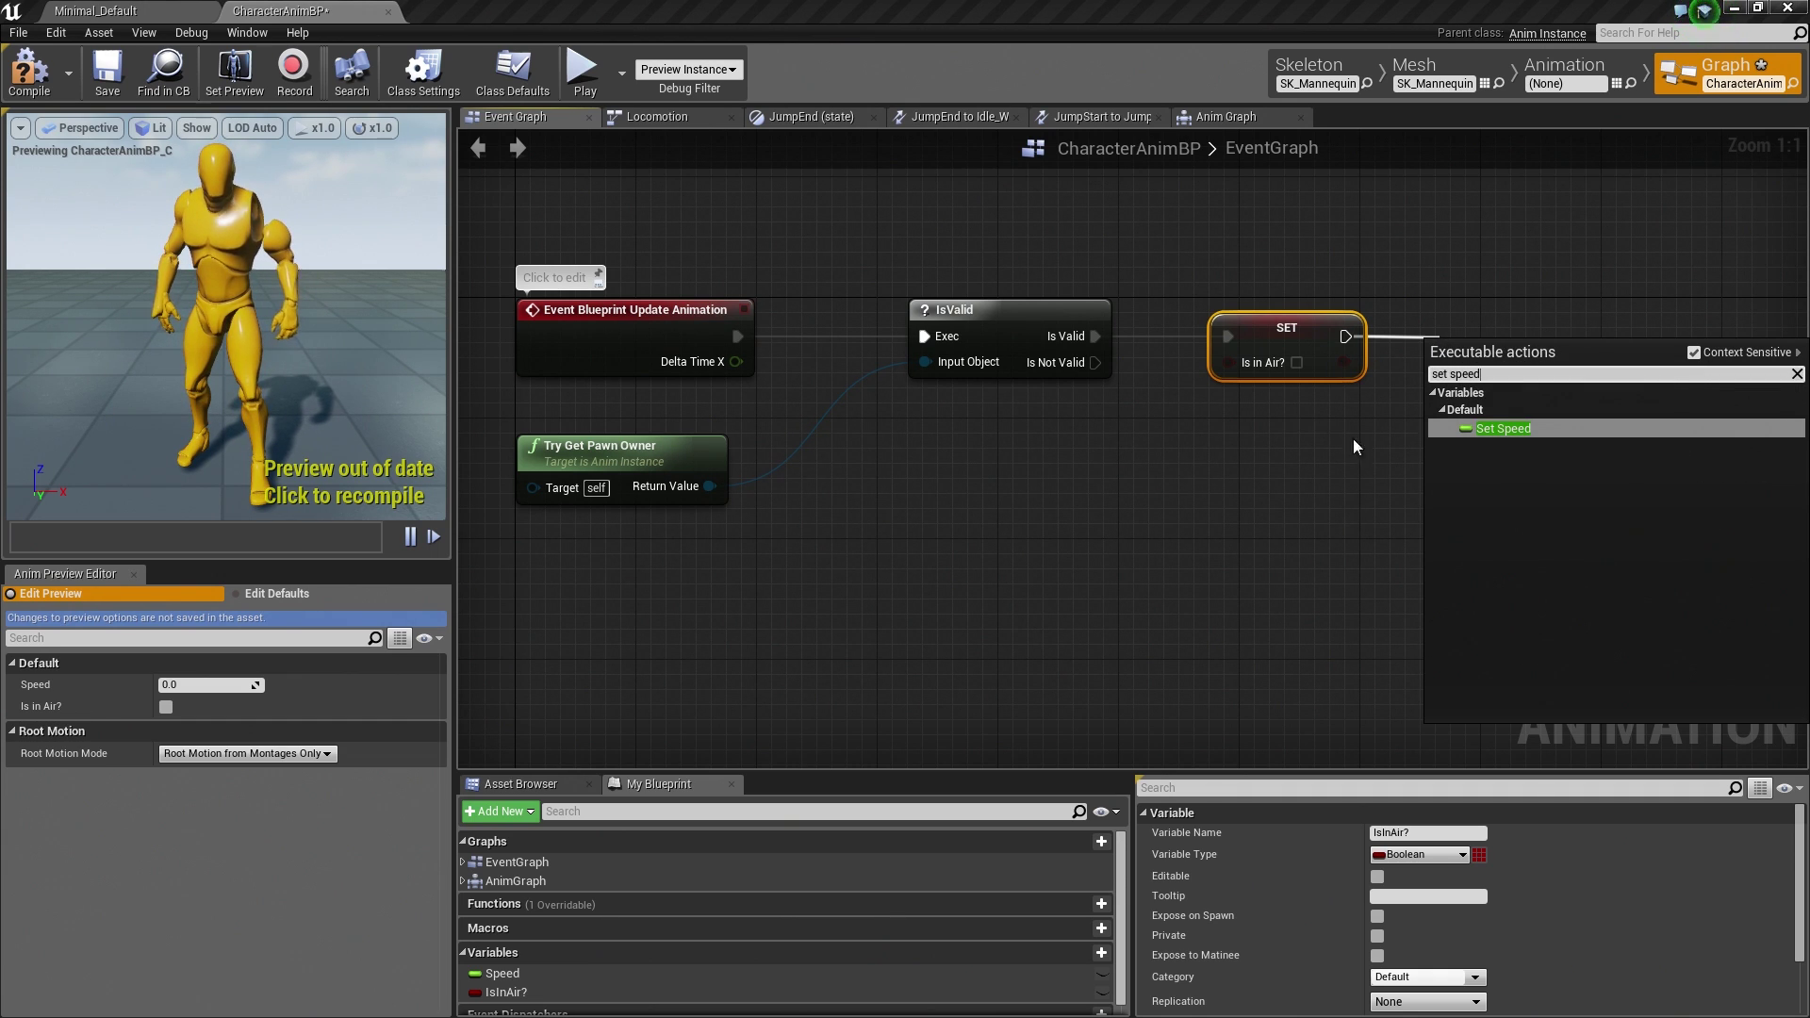
- Add a SET Speed node chained after SET Is in Air?, leaving Speed at 0.0
left_click(1496, 426)
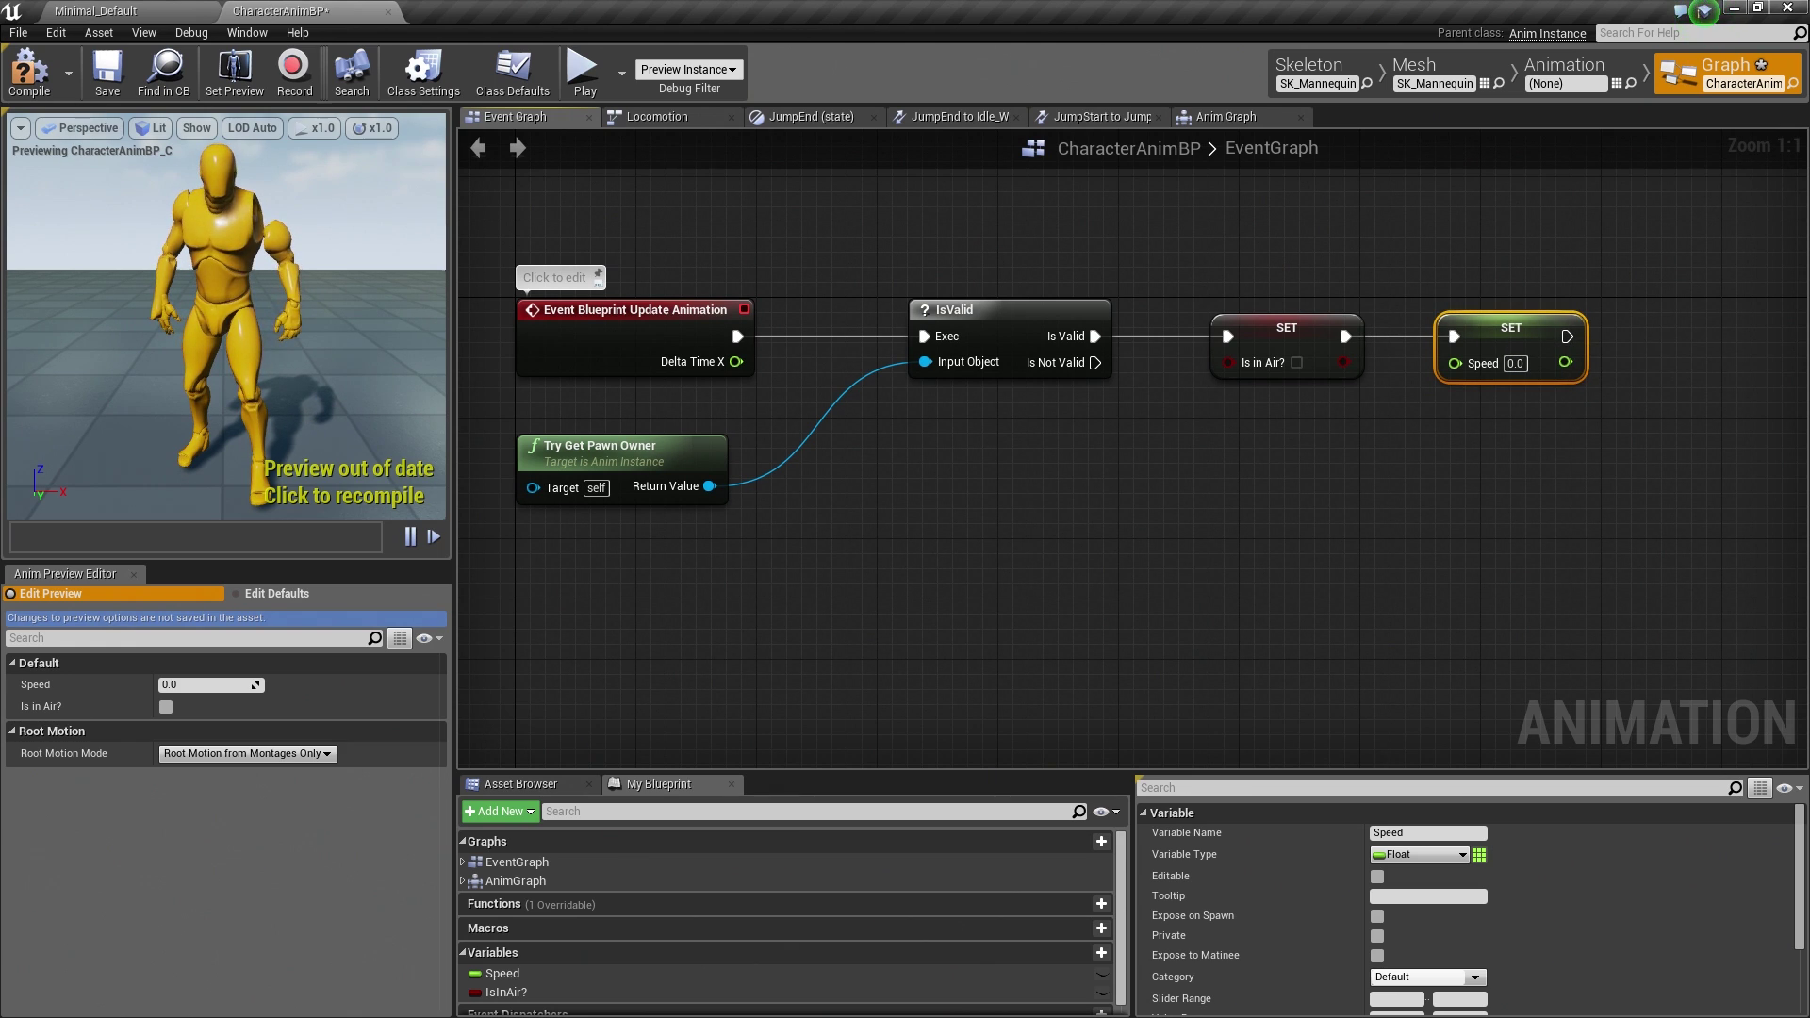
right_click_drag(1136, 517, 1198, 522)
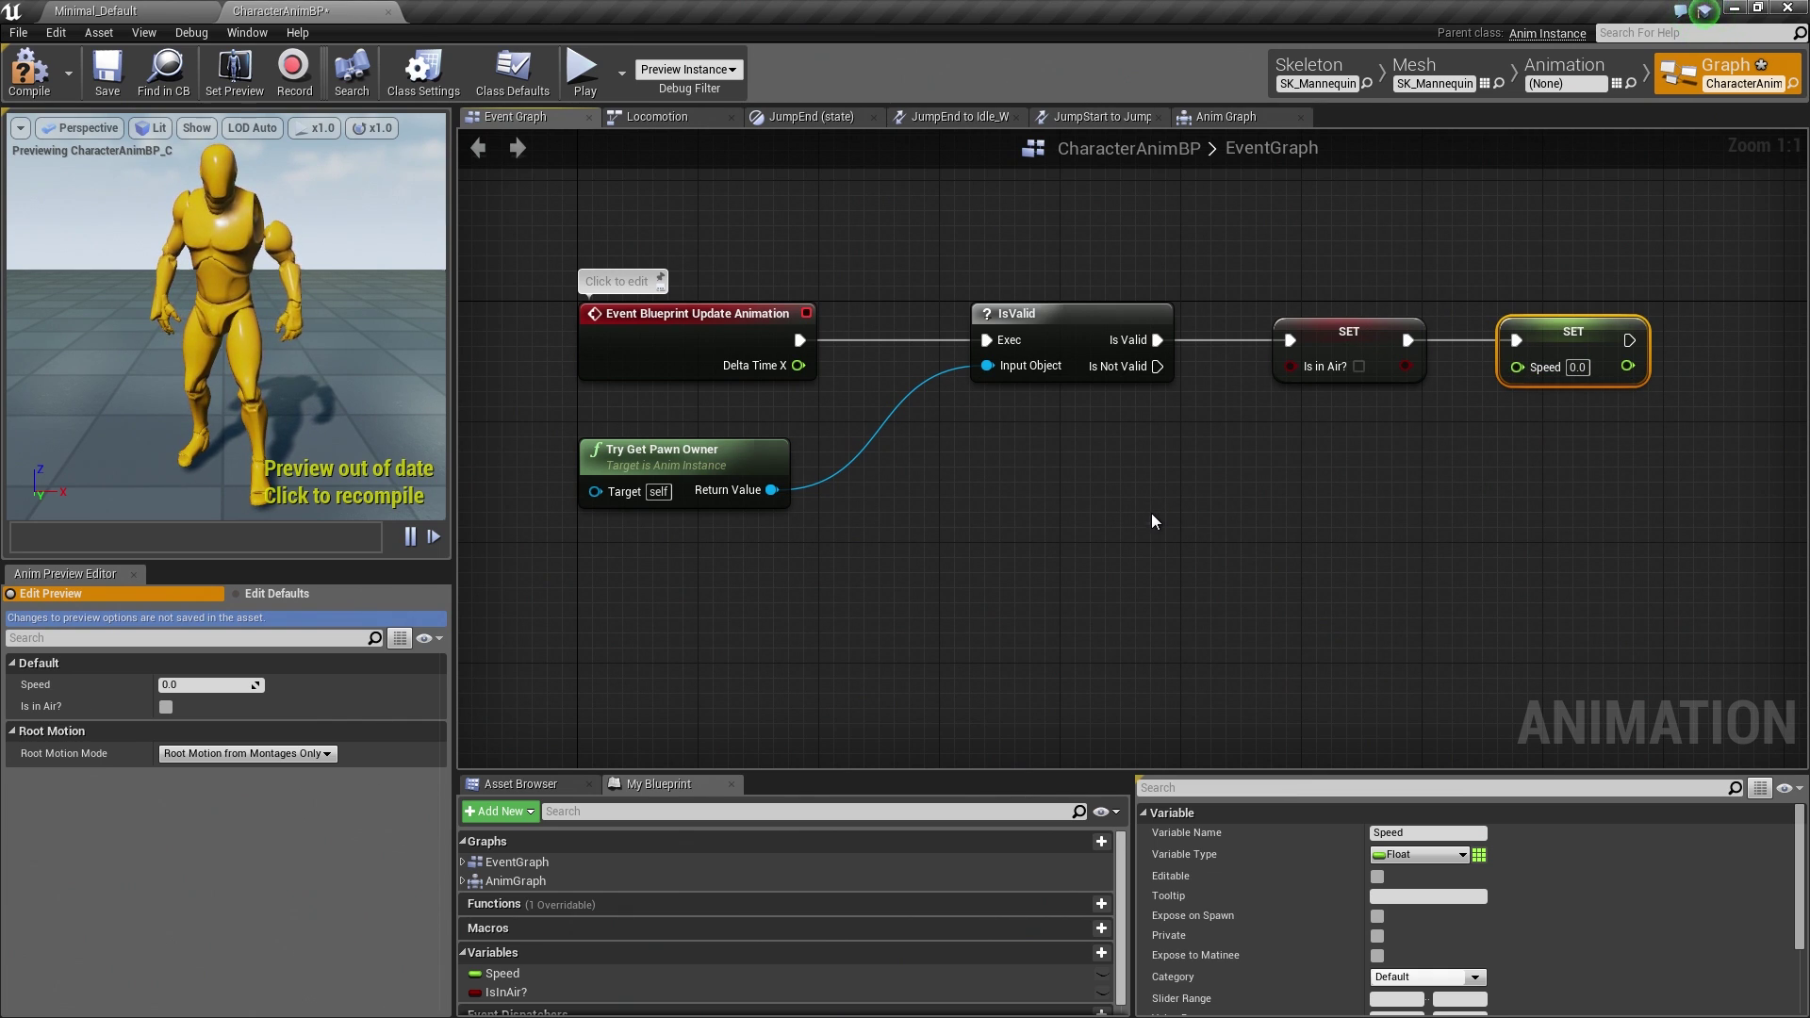
- Add a Get Movement Component node fed by Try Get Pawn Owner's Return Value
right_click_drag(1081, 521, 1060, 485)
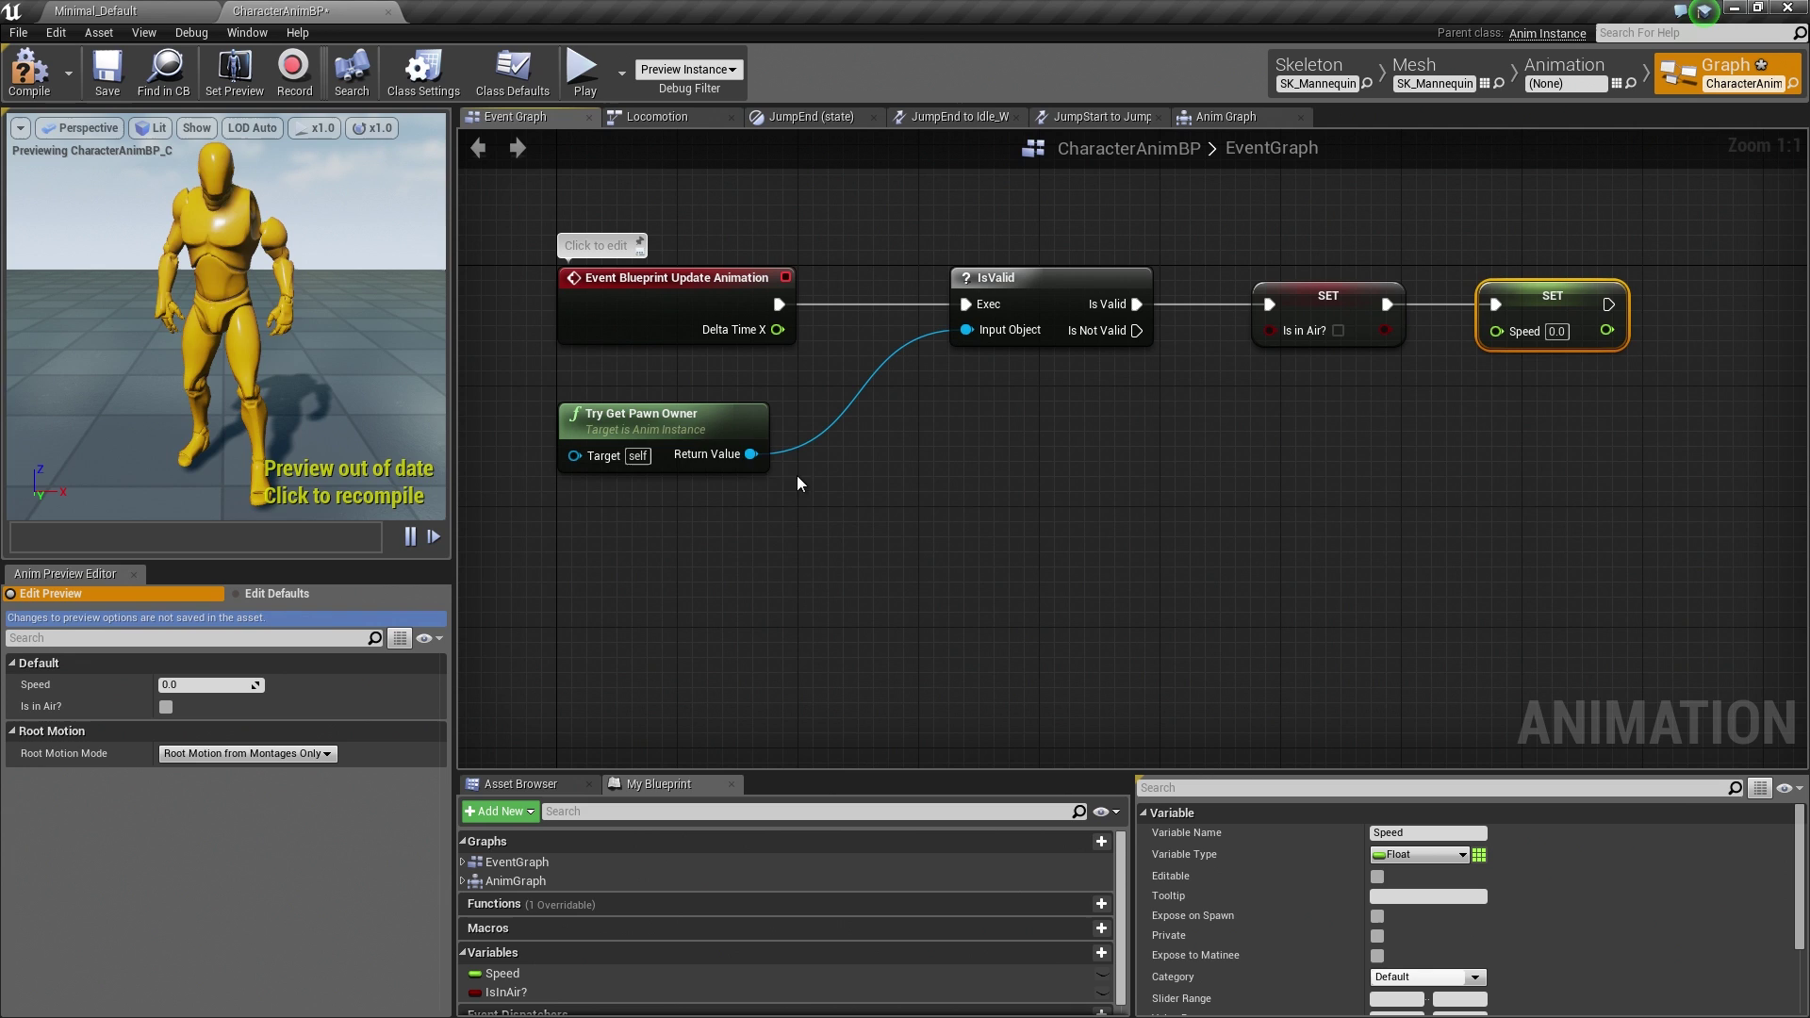
mouse_move(749, 454)
left_mouse_down()
mouse_move(810, 486)
mouse_move(902, 448)
mouse_move(891, 476)
left_mouse_up()
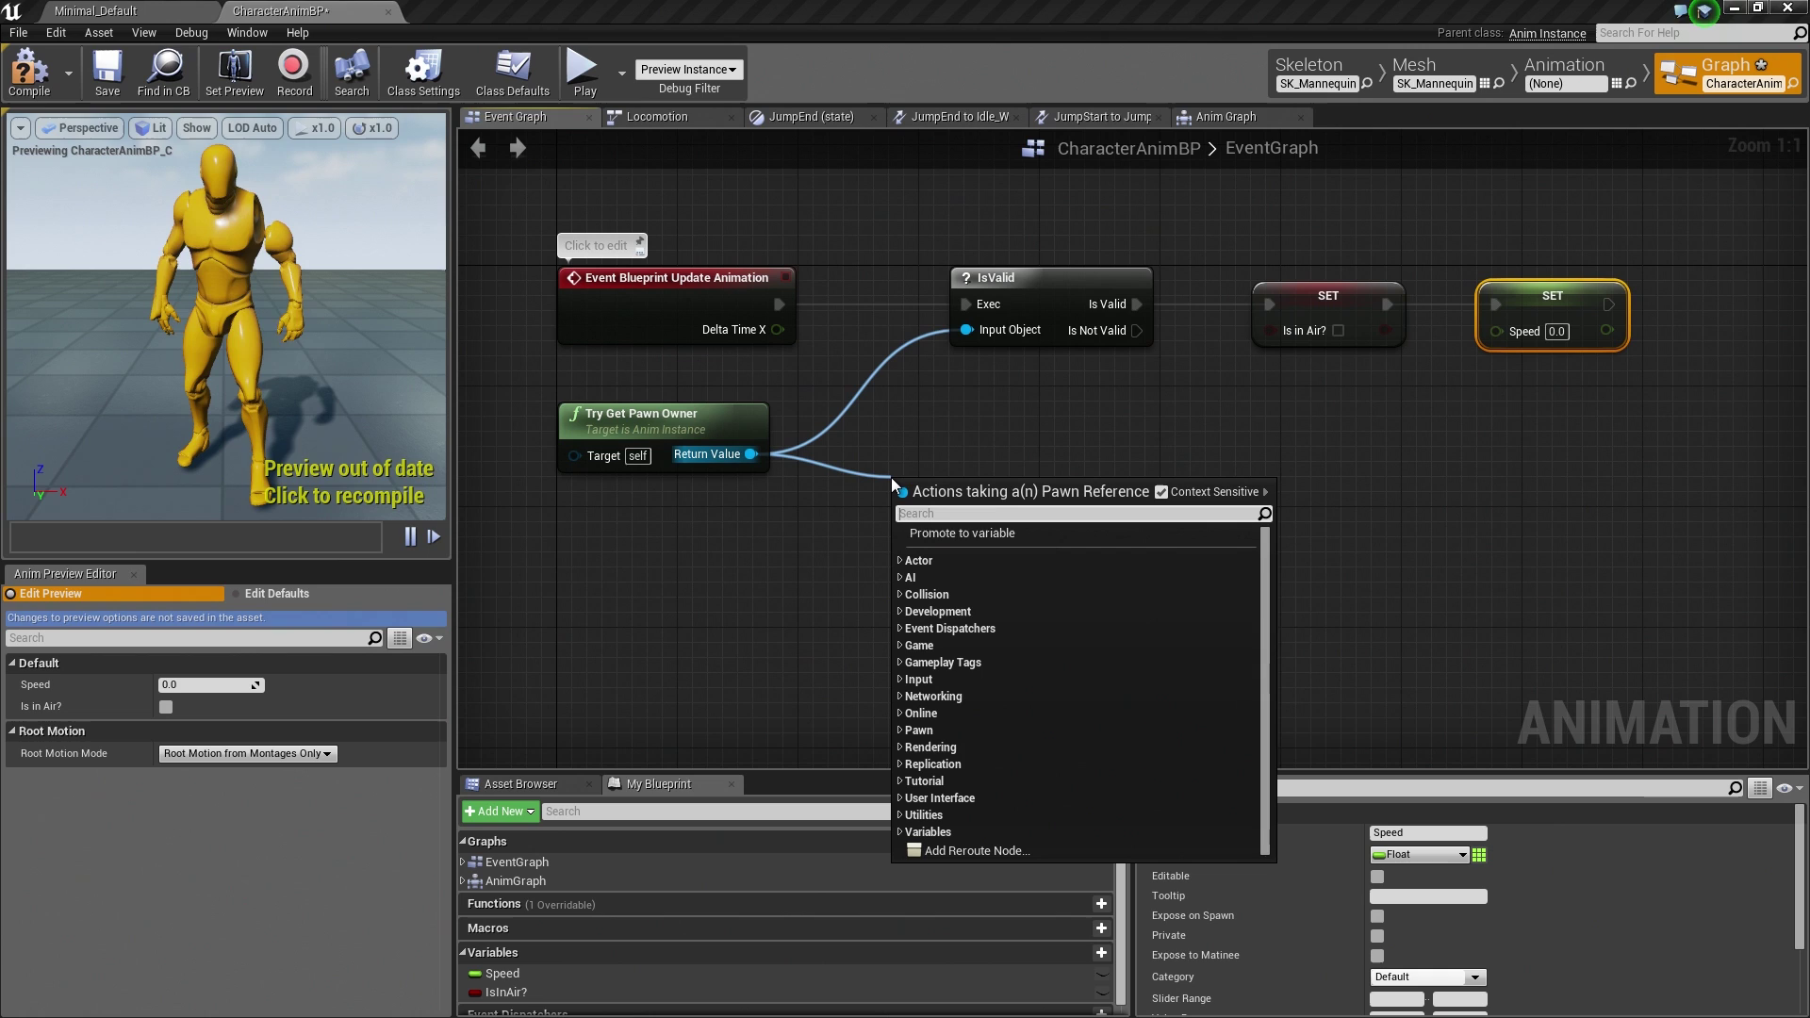
type("get movement")
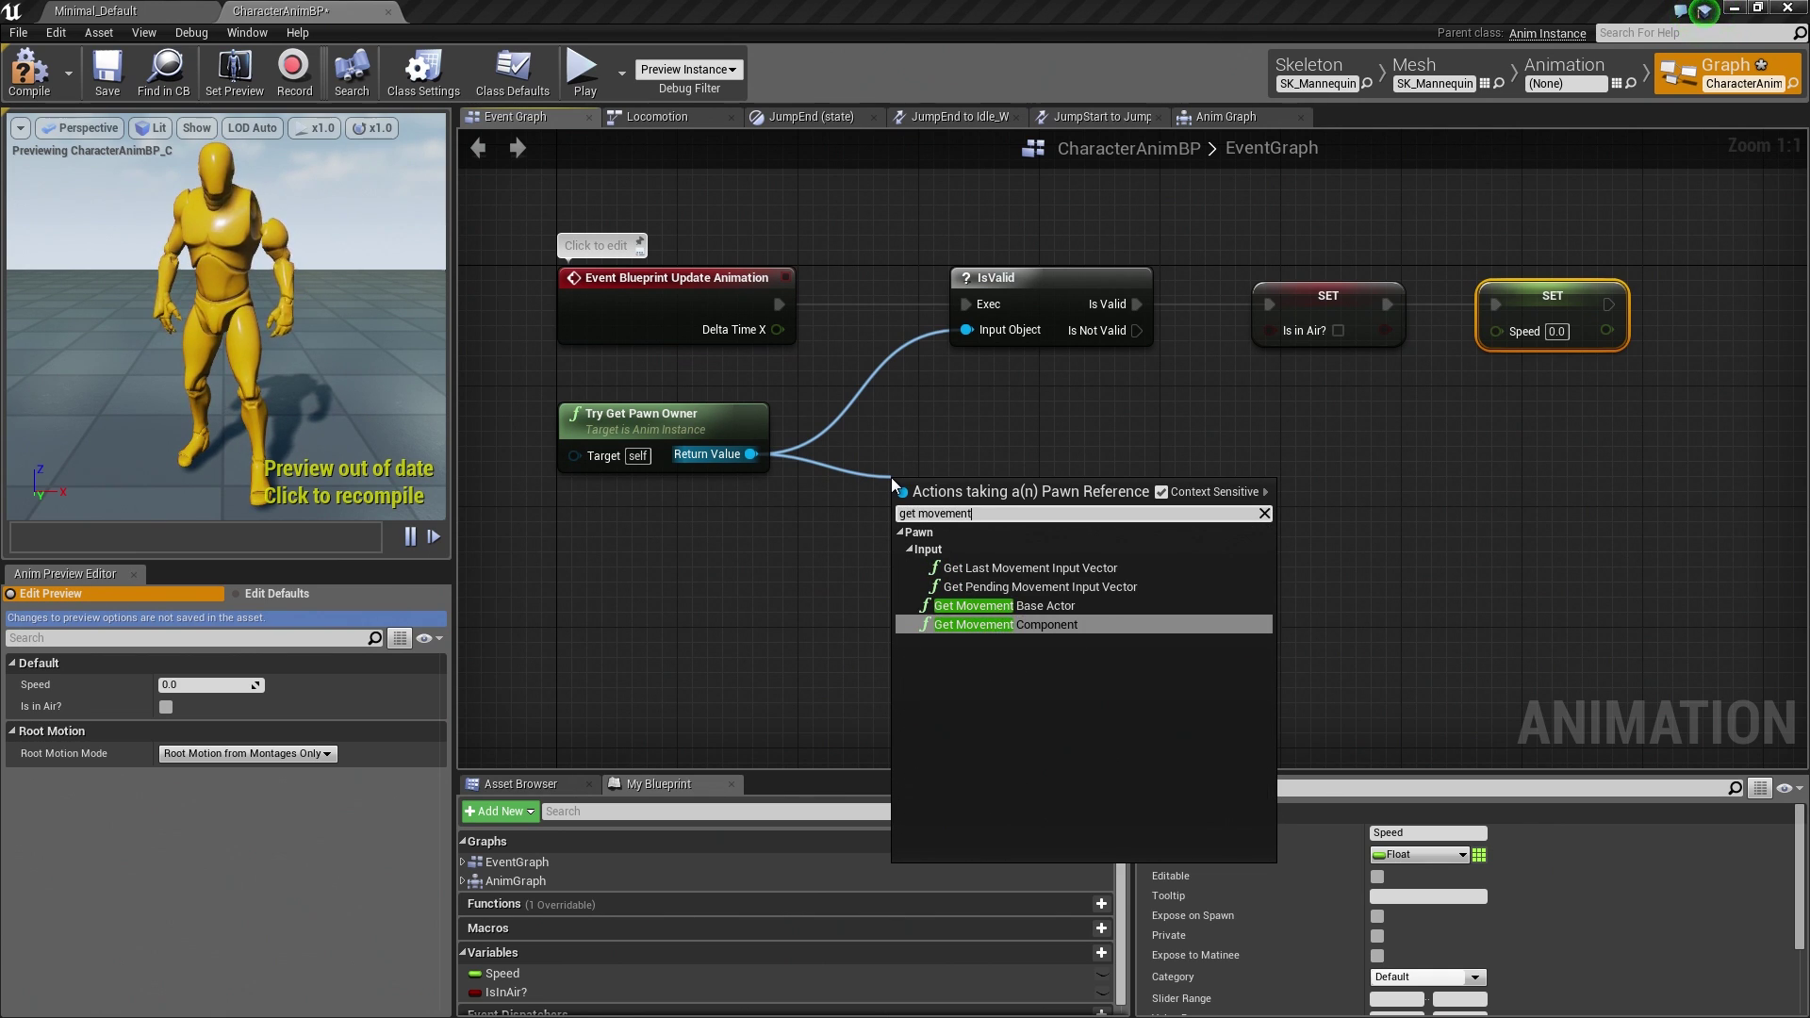
type(" component")
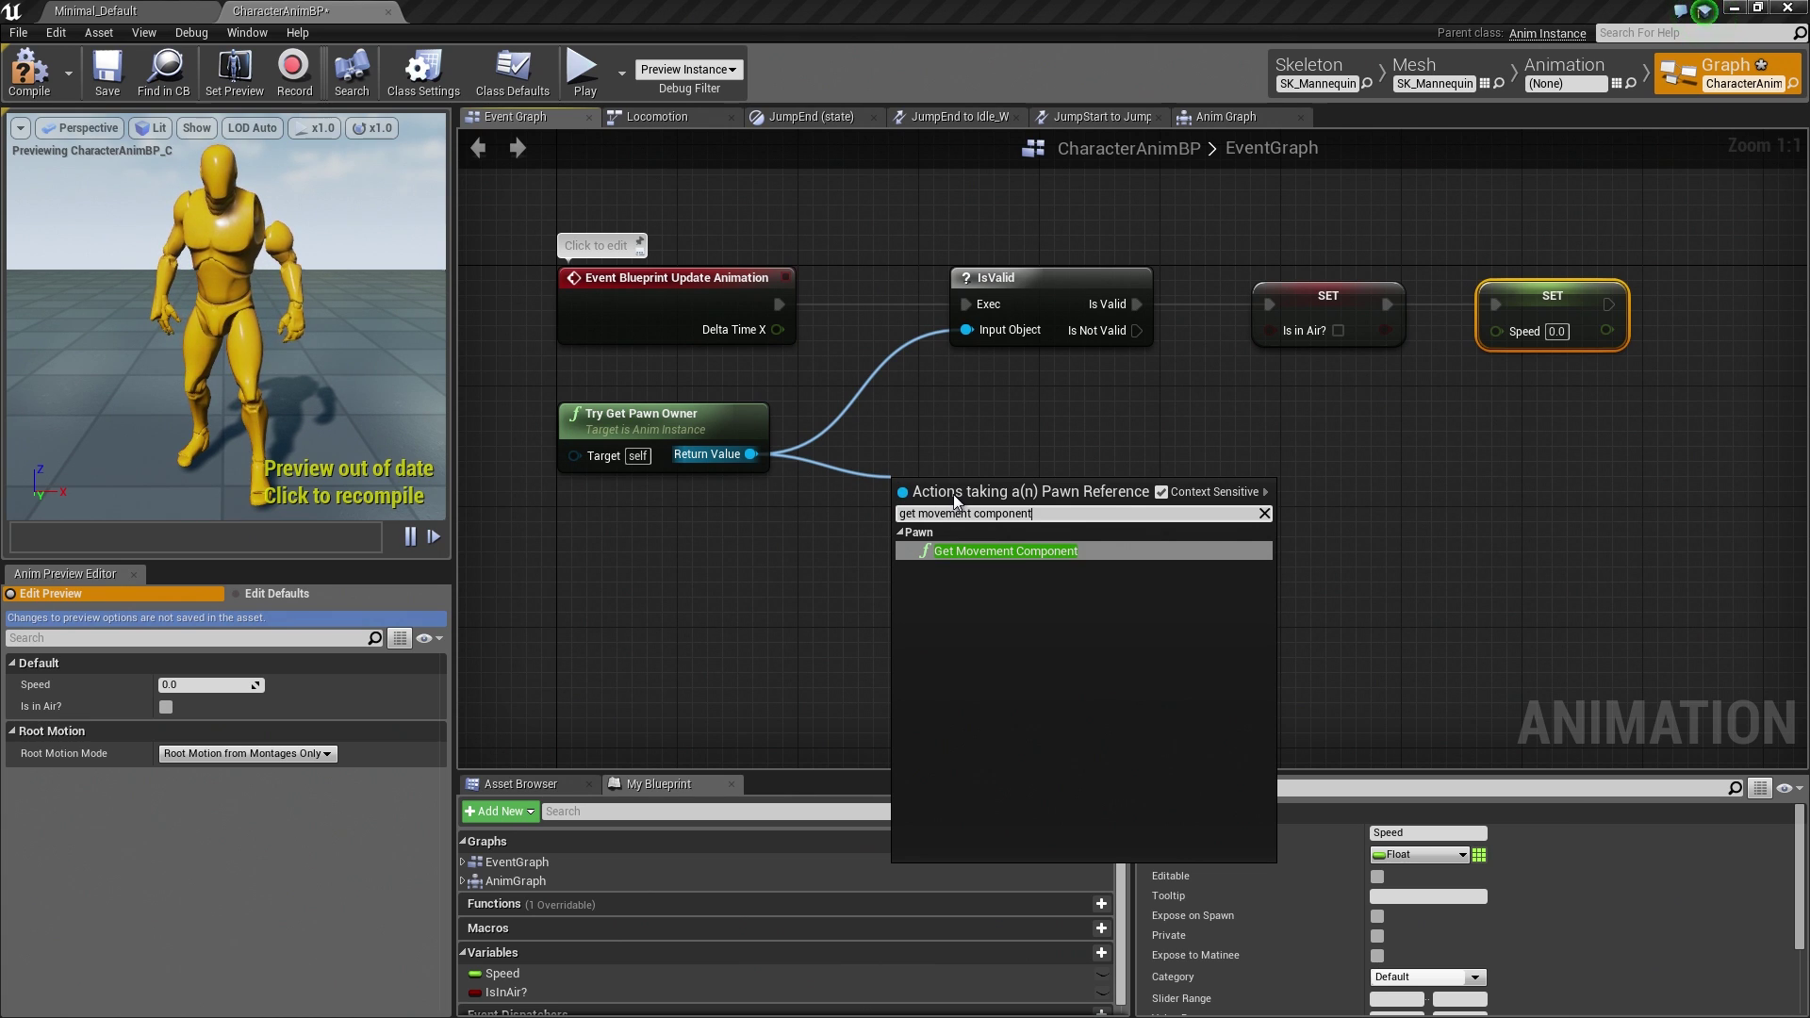
left_click(1004, 550)
left_click_drag(1003, 511, 1042, 476)
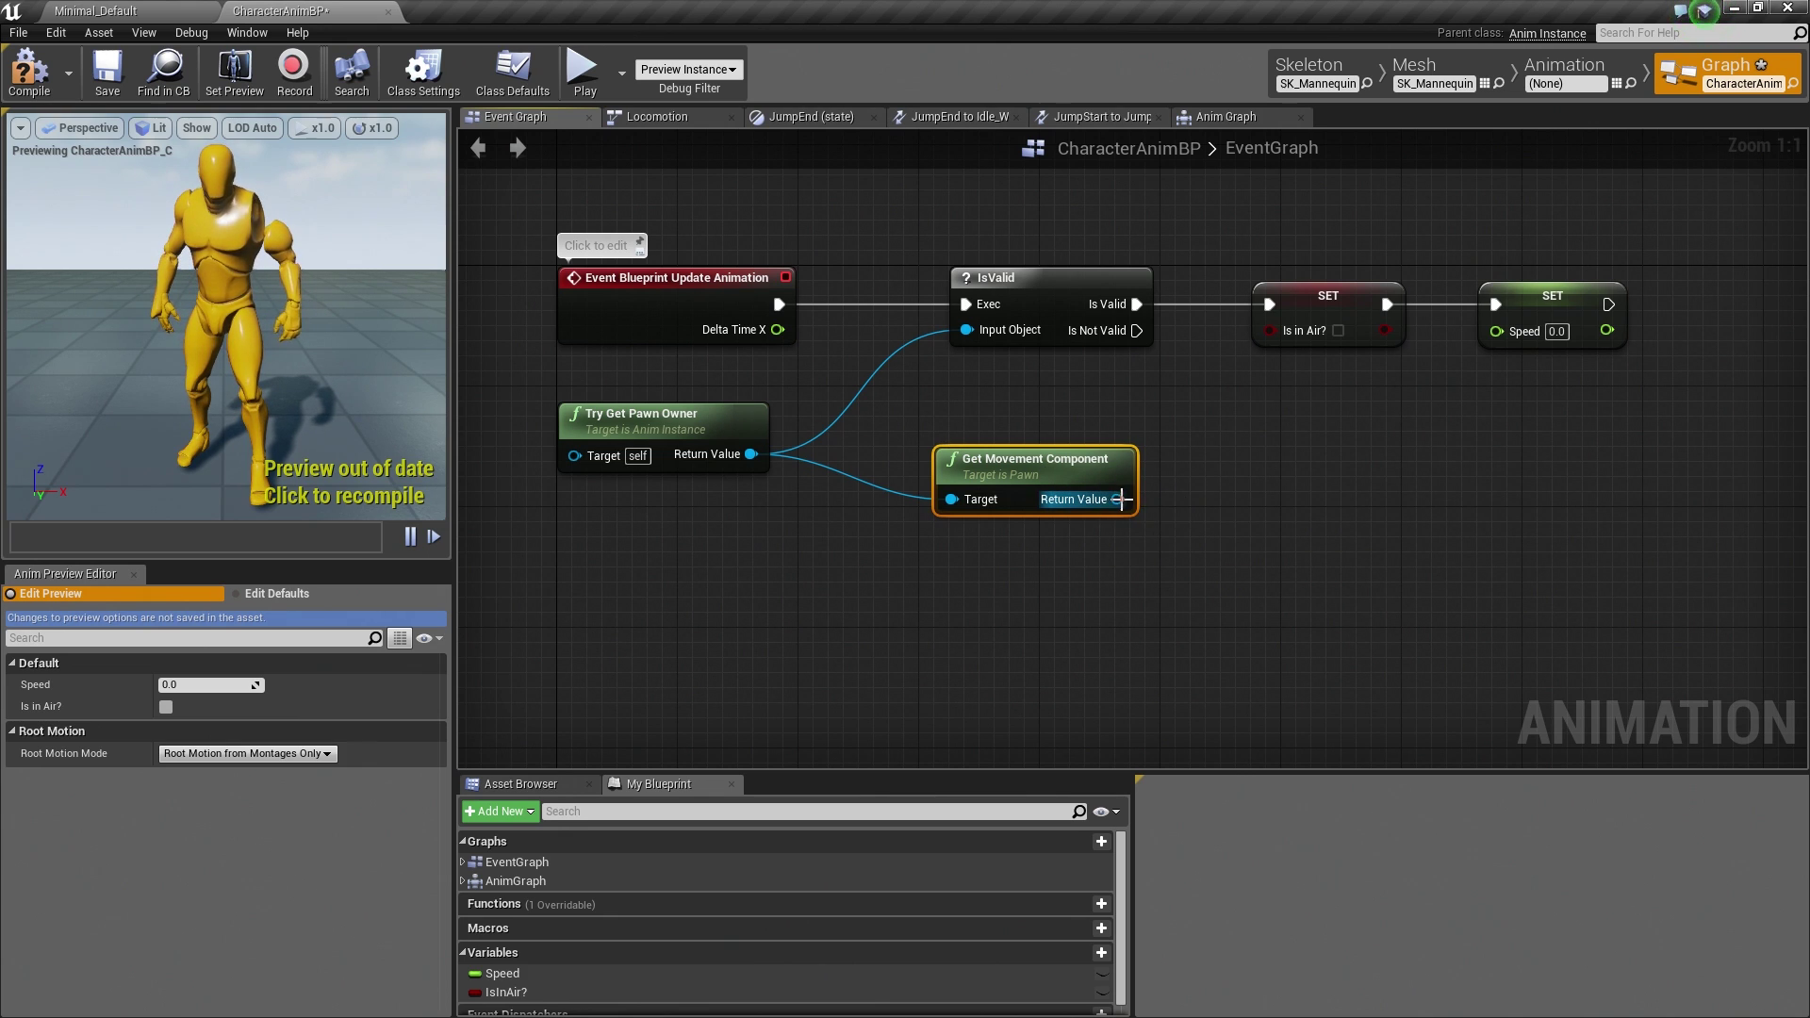
- Add Is Falling on the movement component and wire its result into SET Is in Air?
left_click_drag(1119, 500, 1191, 499)
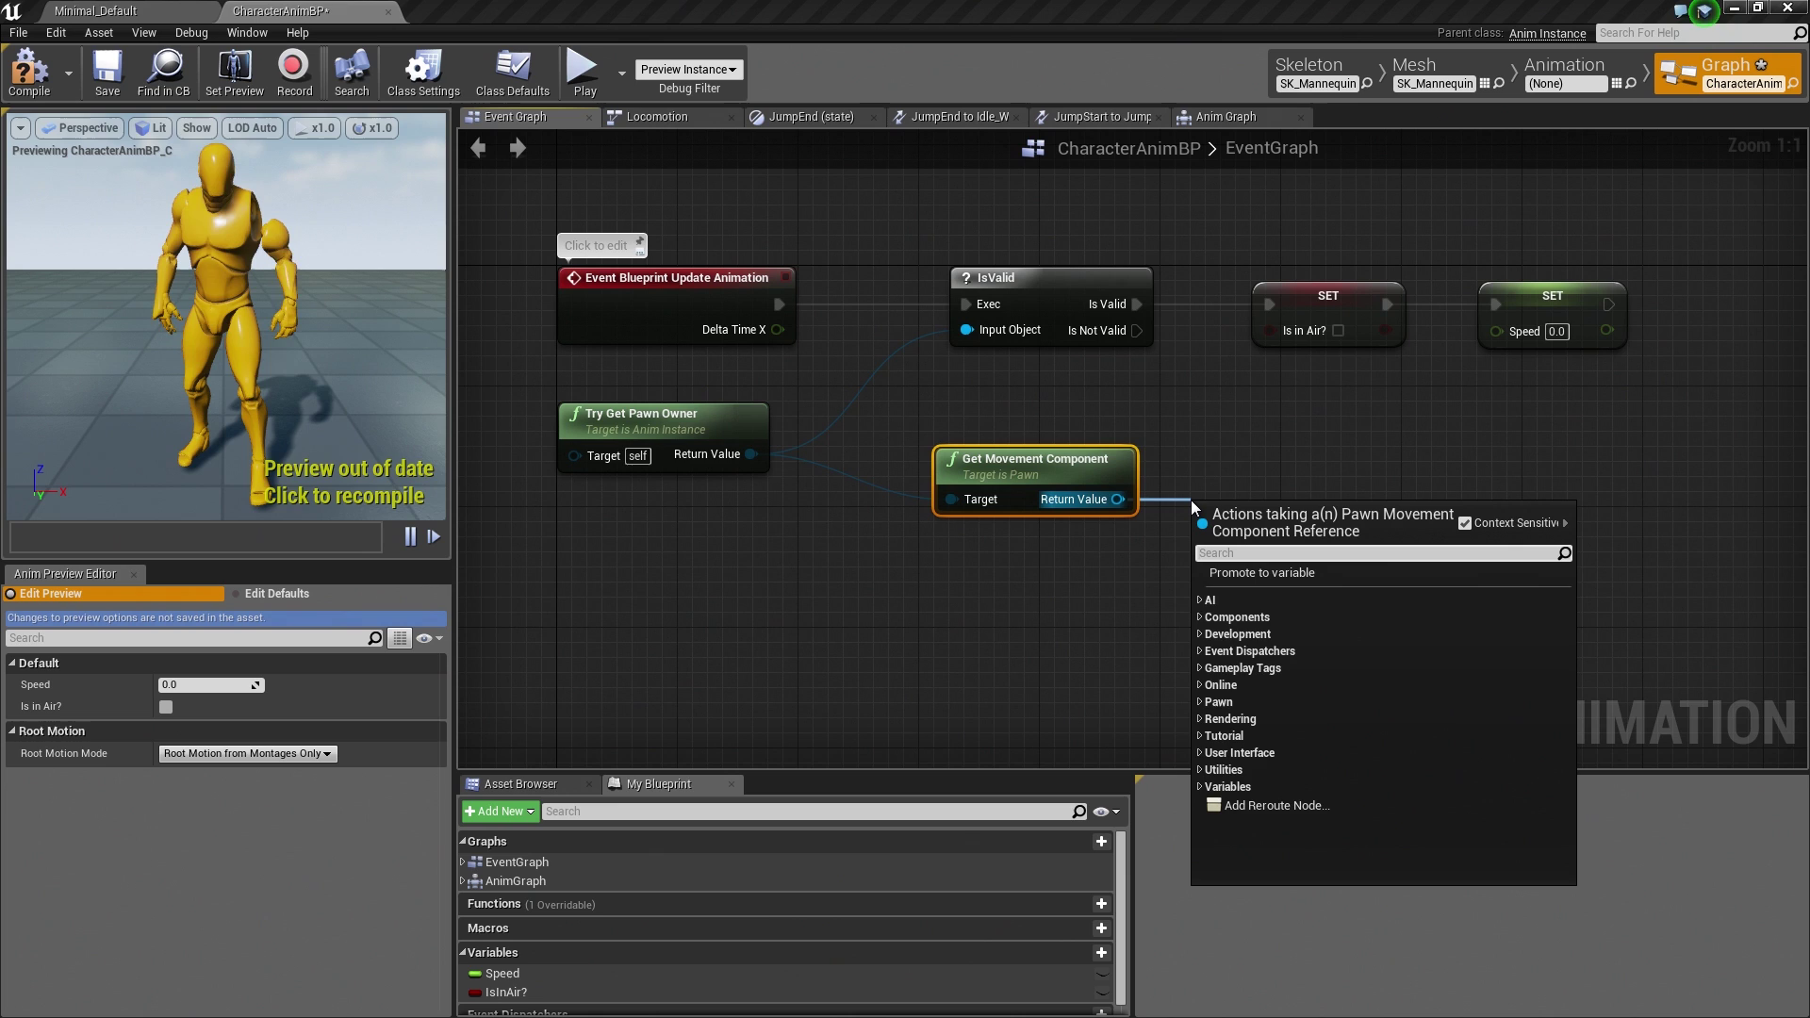
type("is falling")
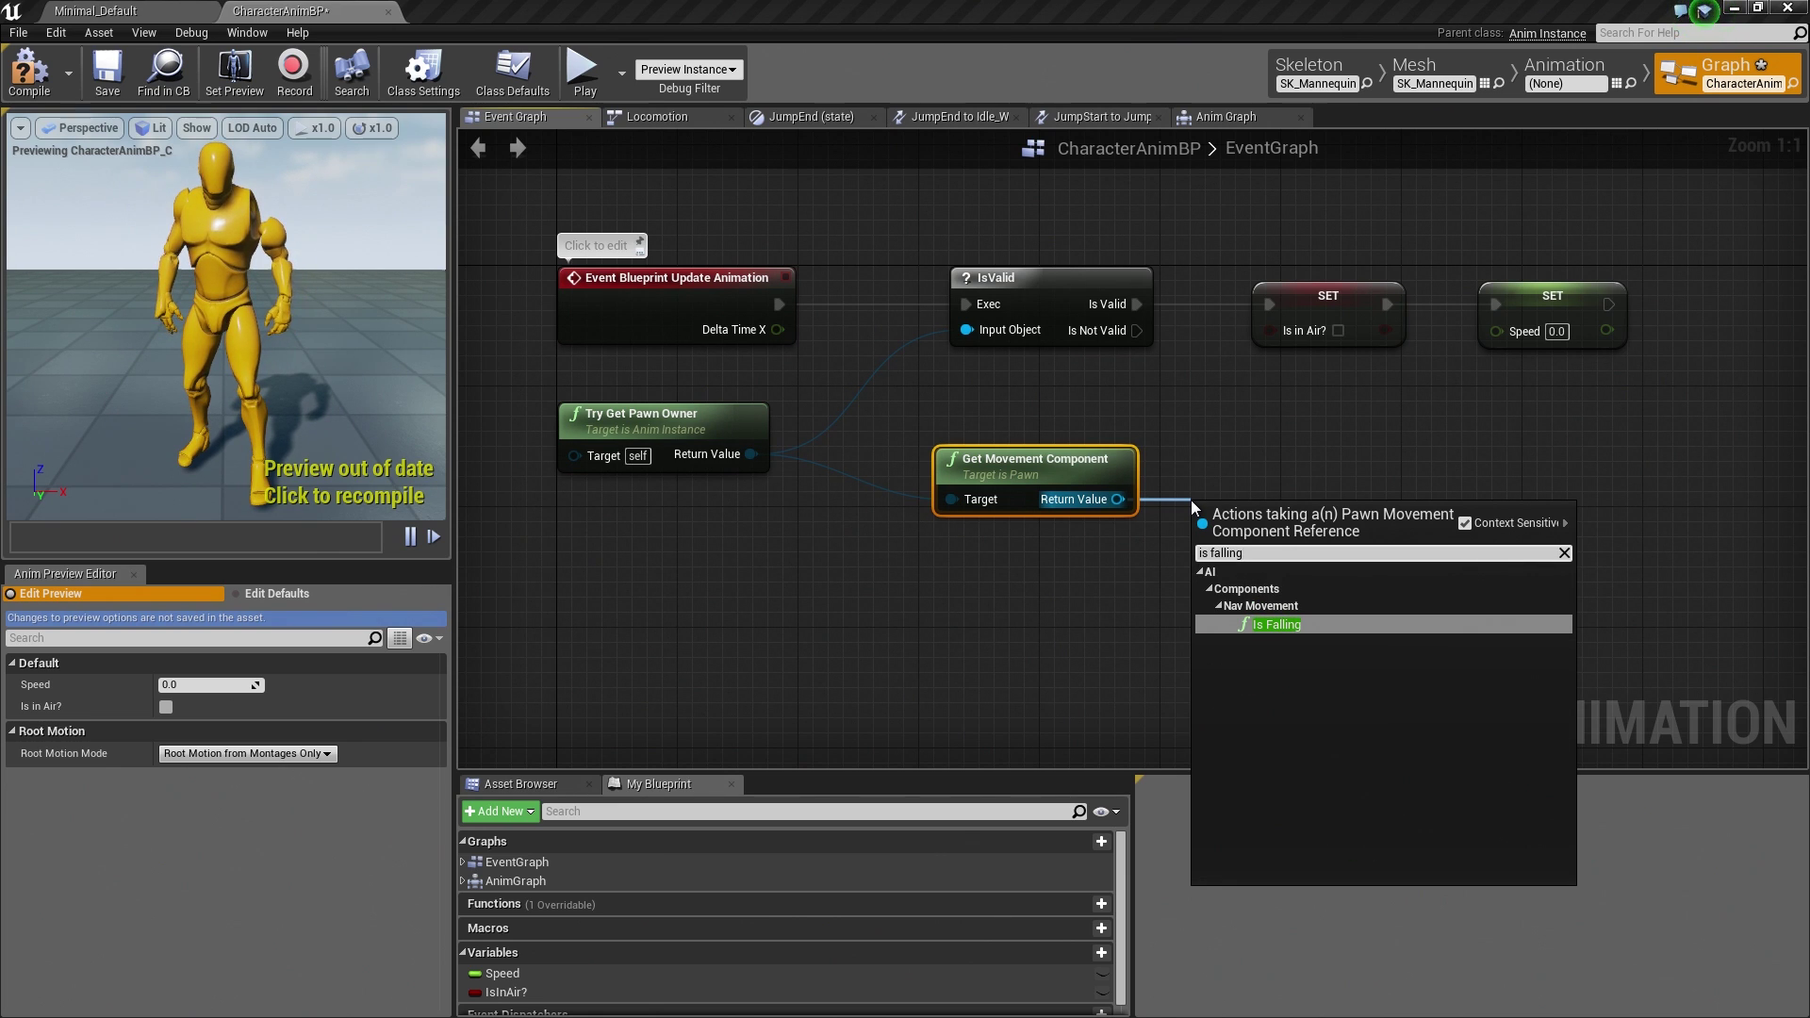
key("Return")
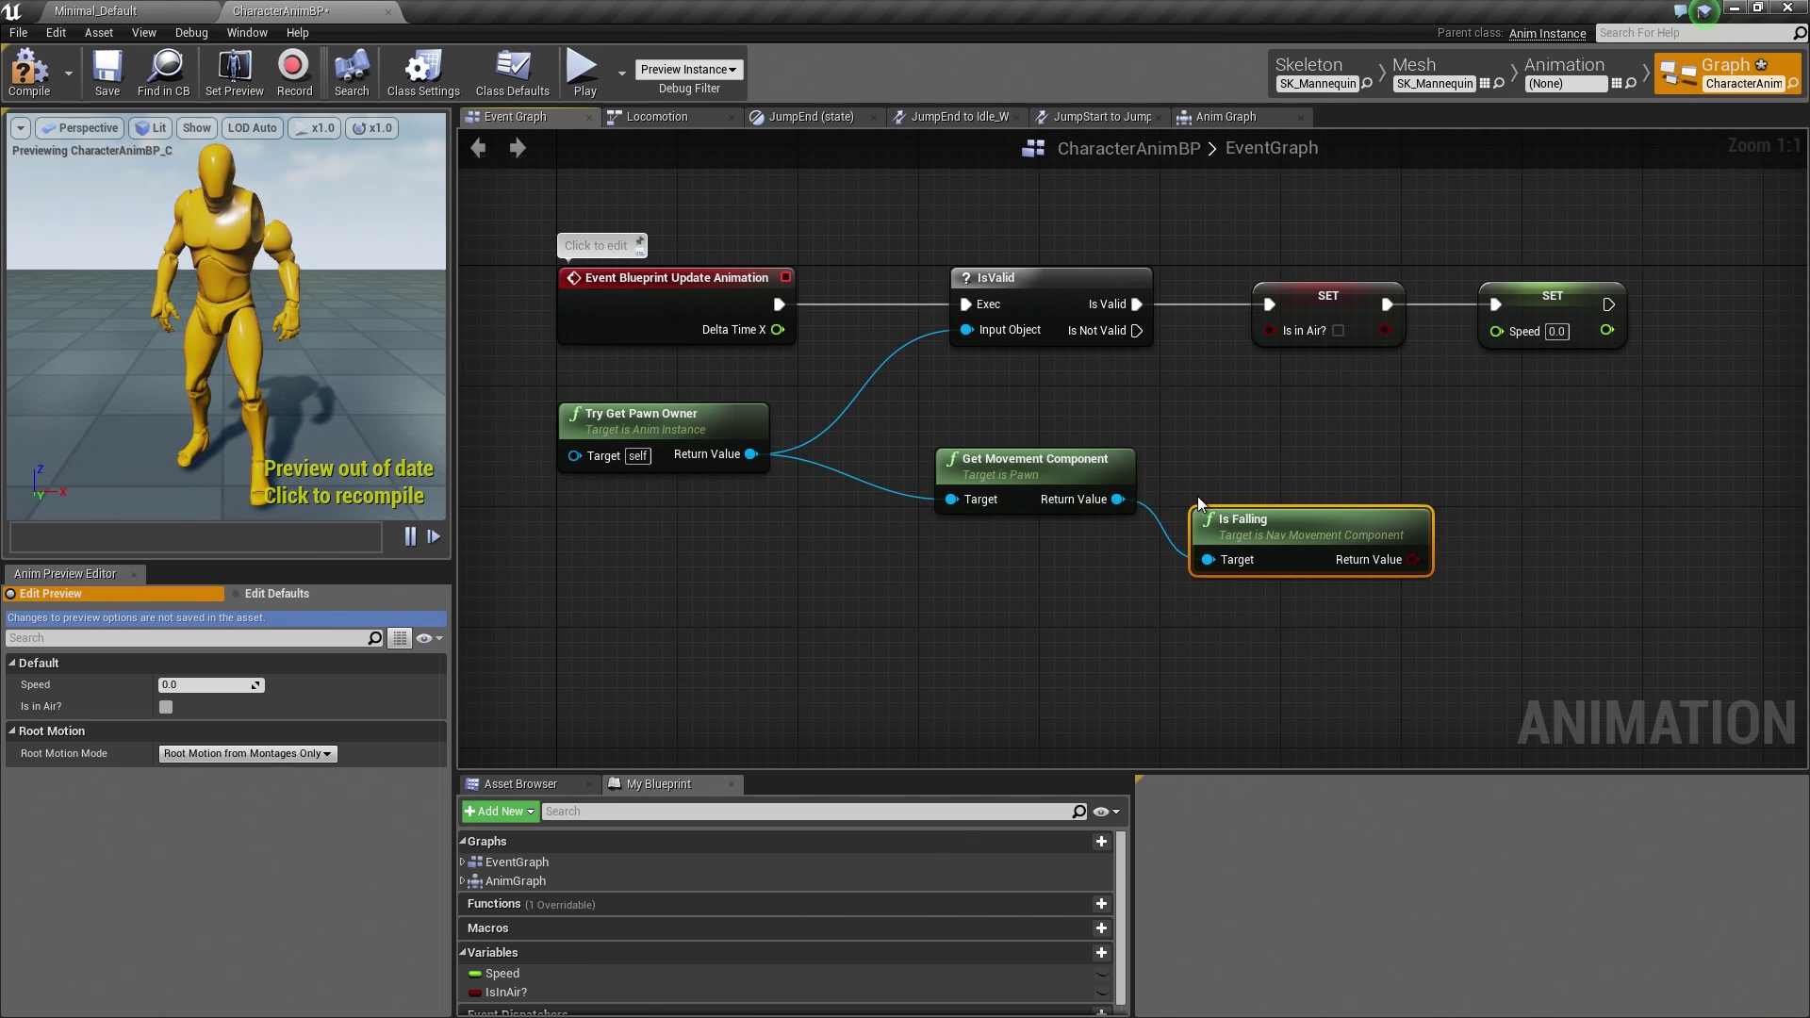
left_click_drag(1288, 545, 1271, 476)
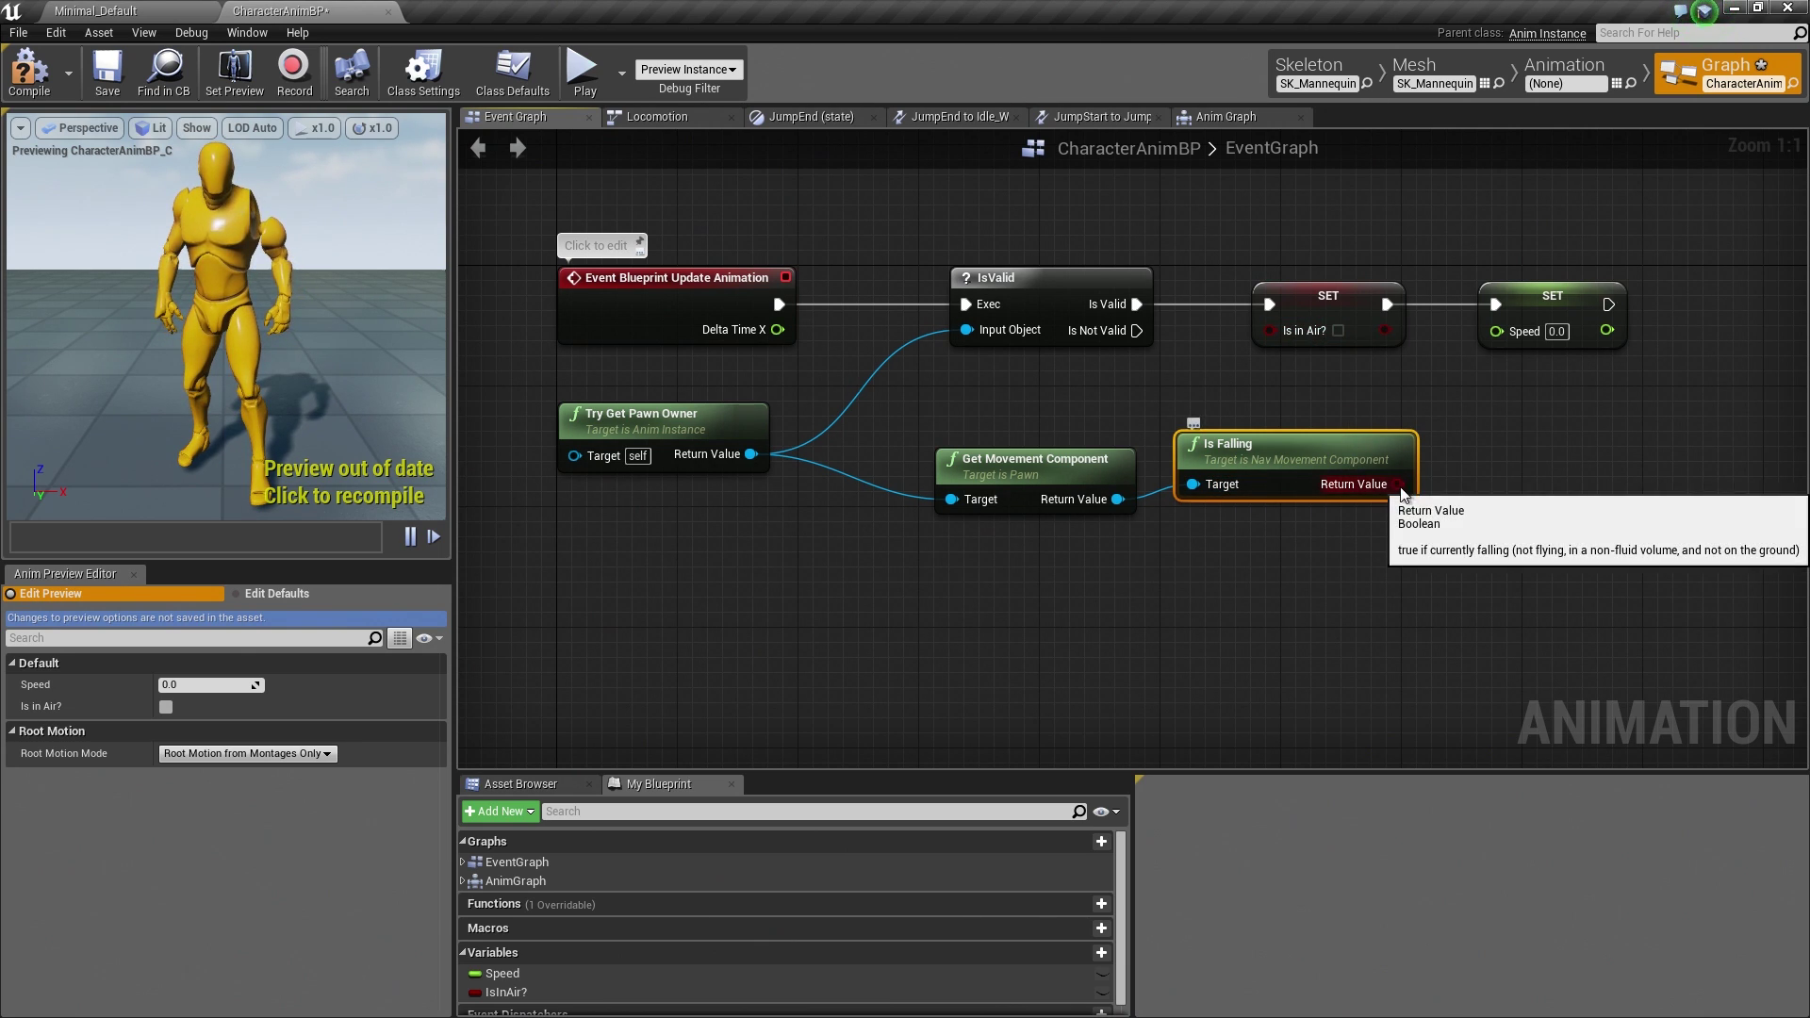
left_click_drag(1400, 483, 1273, 332)
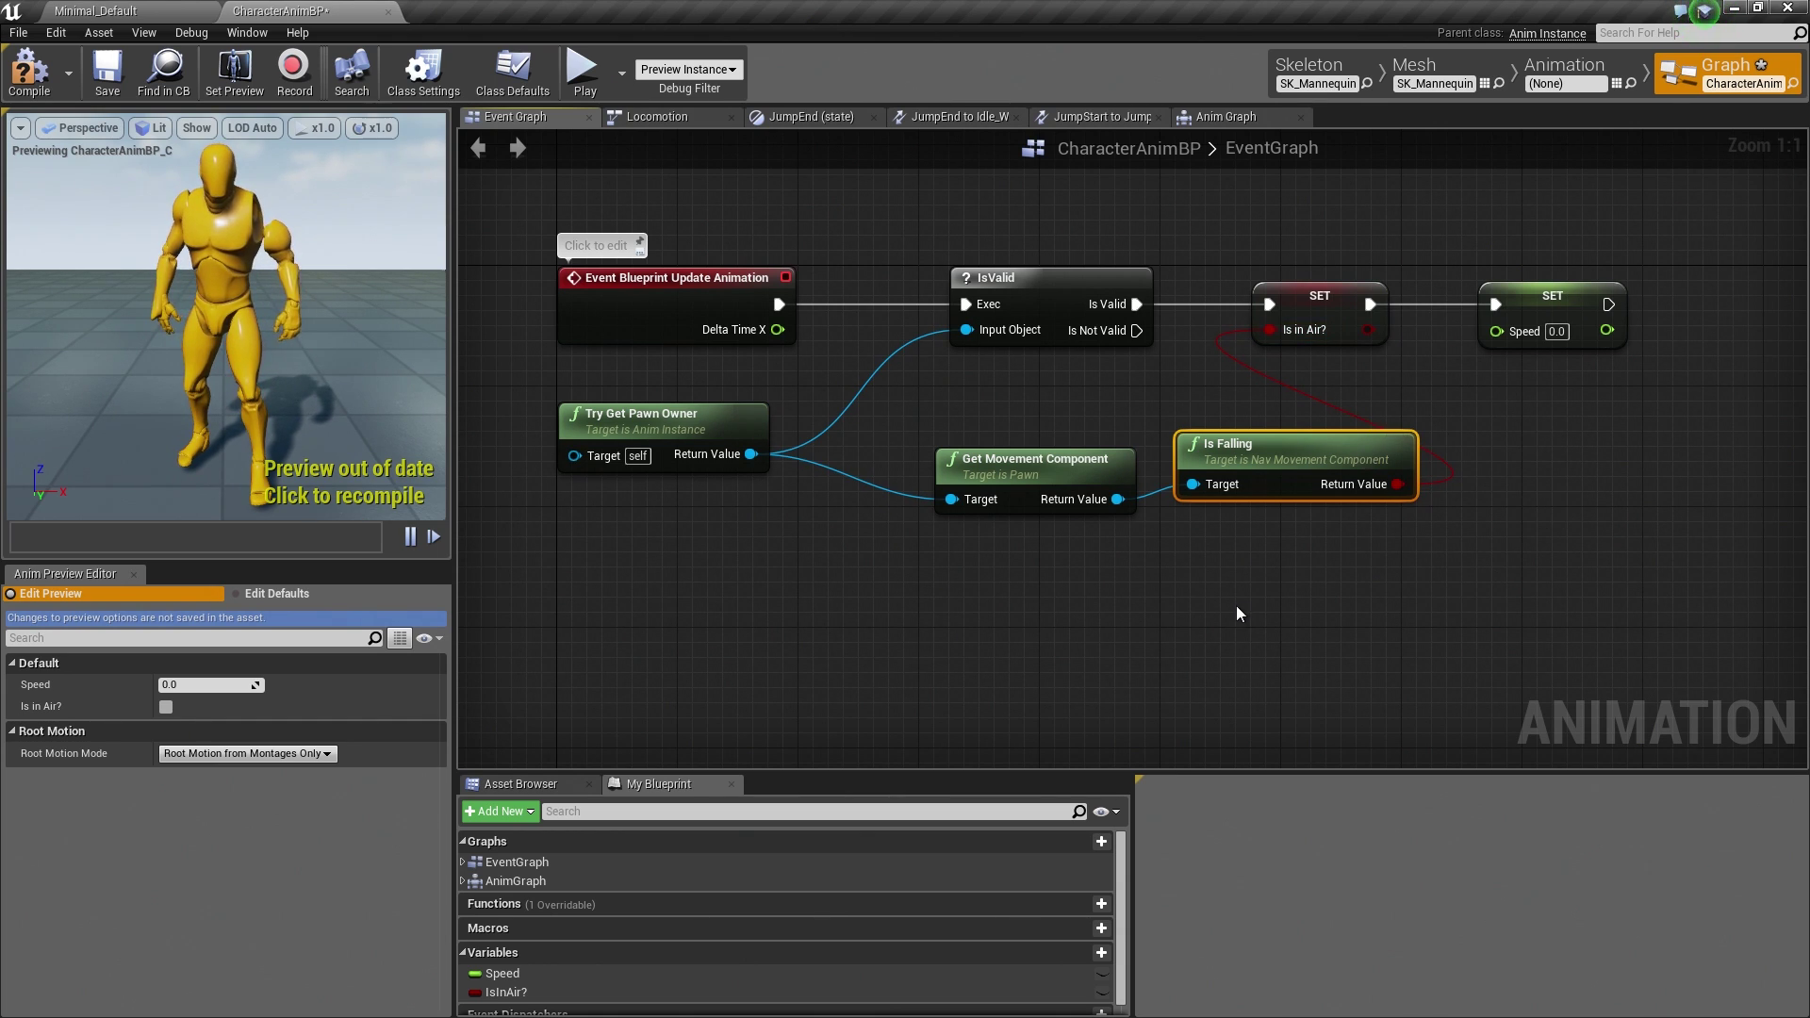
- Add a Get Velocity node fed by Try Get Pawn Owner's Return Value
left_click_drag(751, 454, 846, 555)
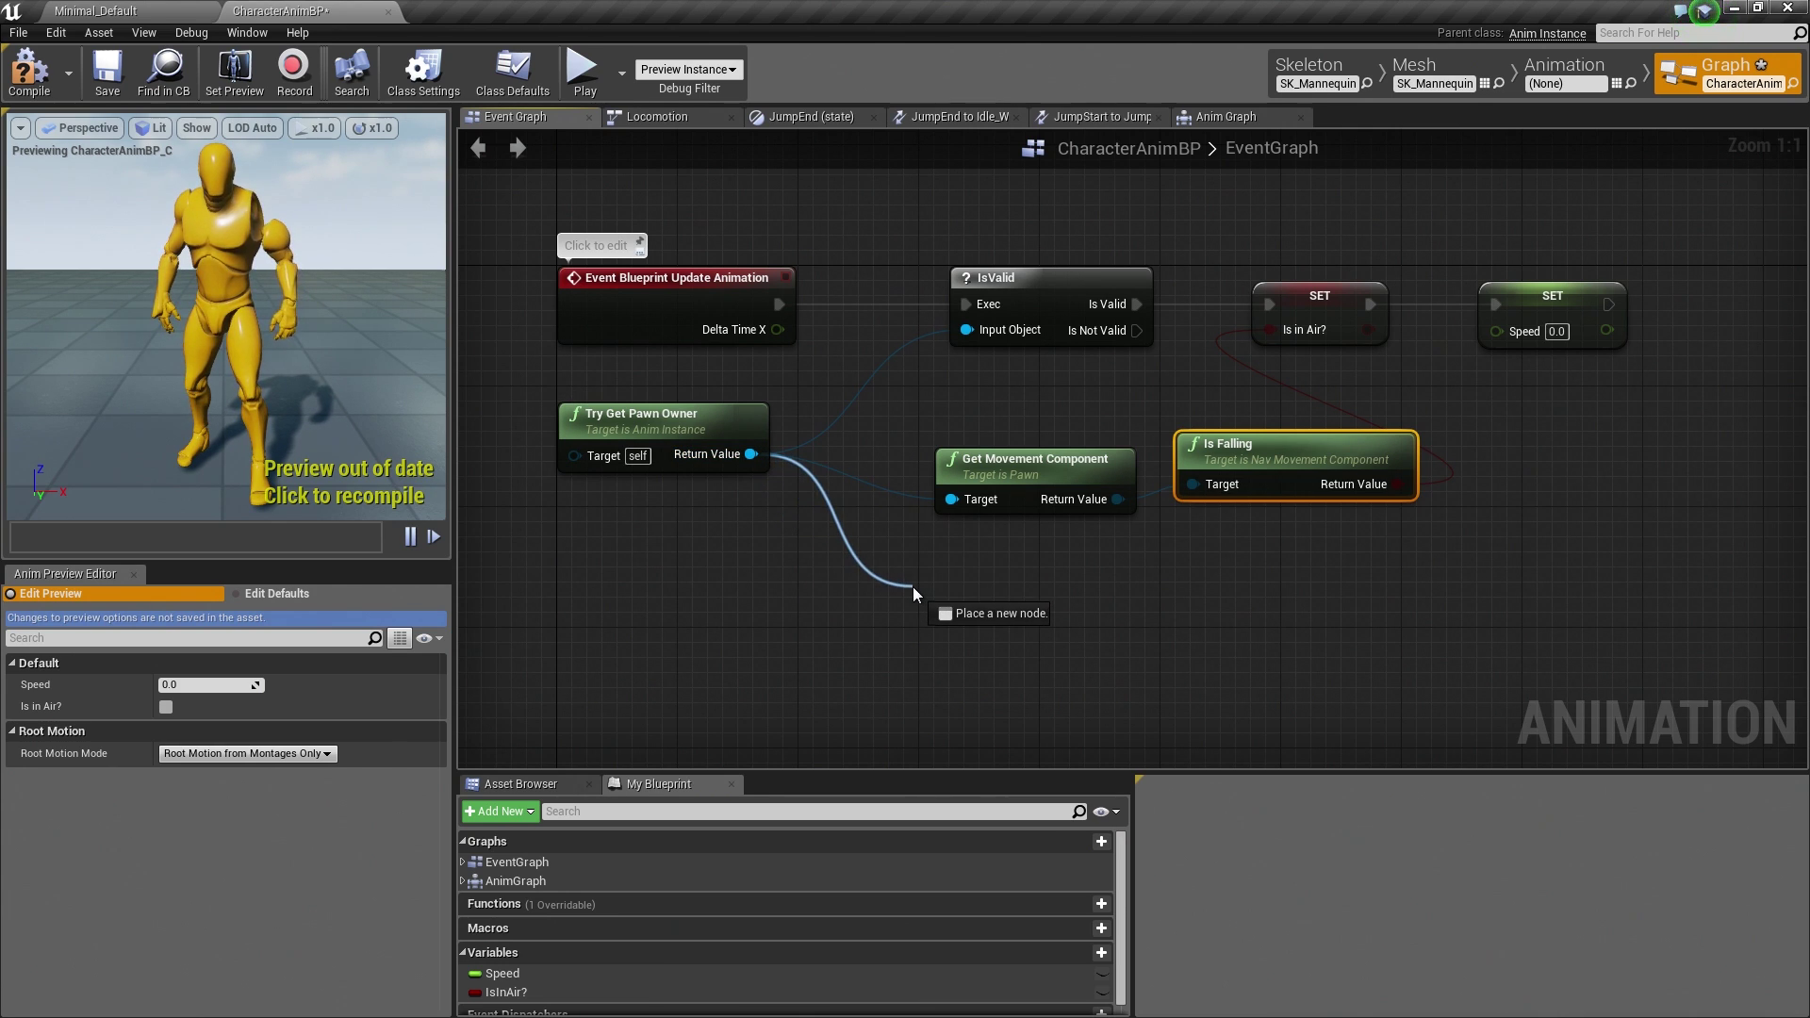
left_click_drag(847, 553, 977, 620)
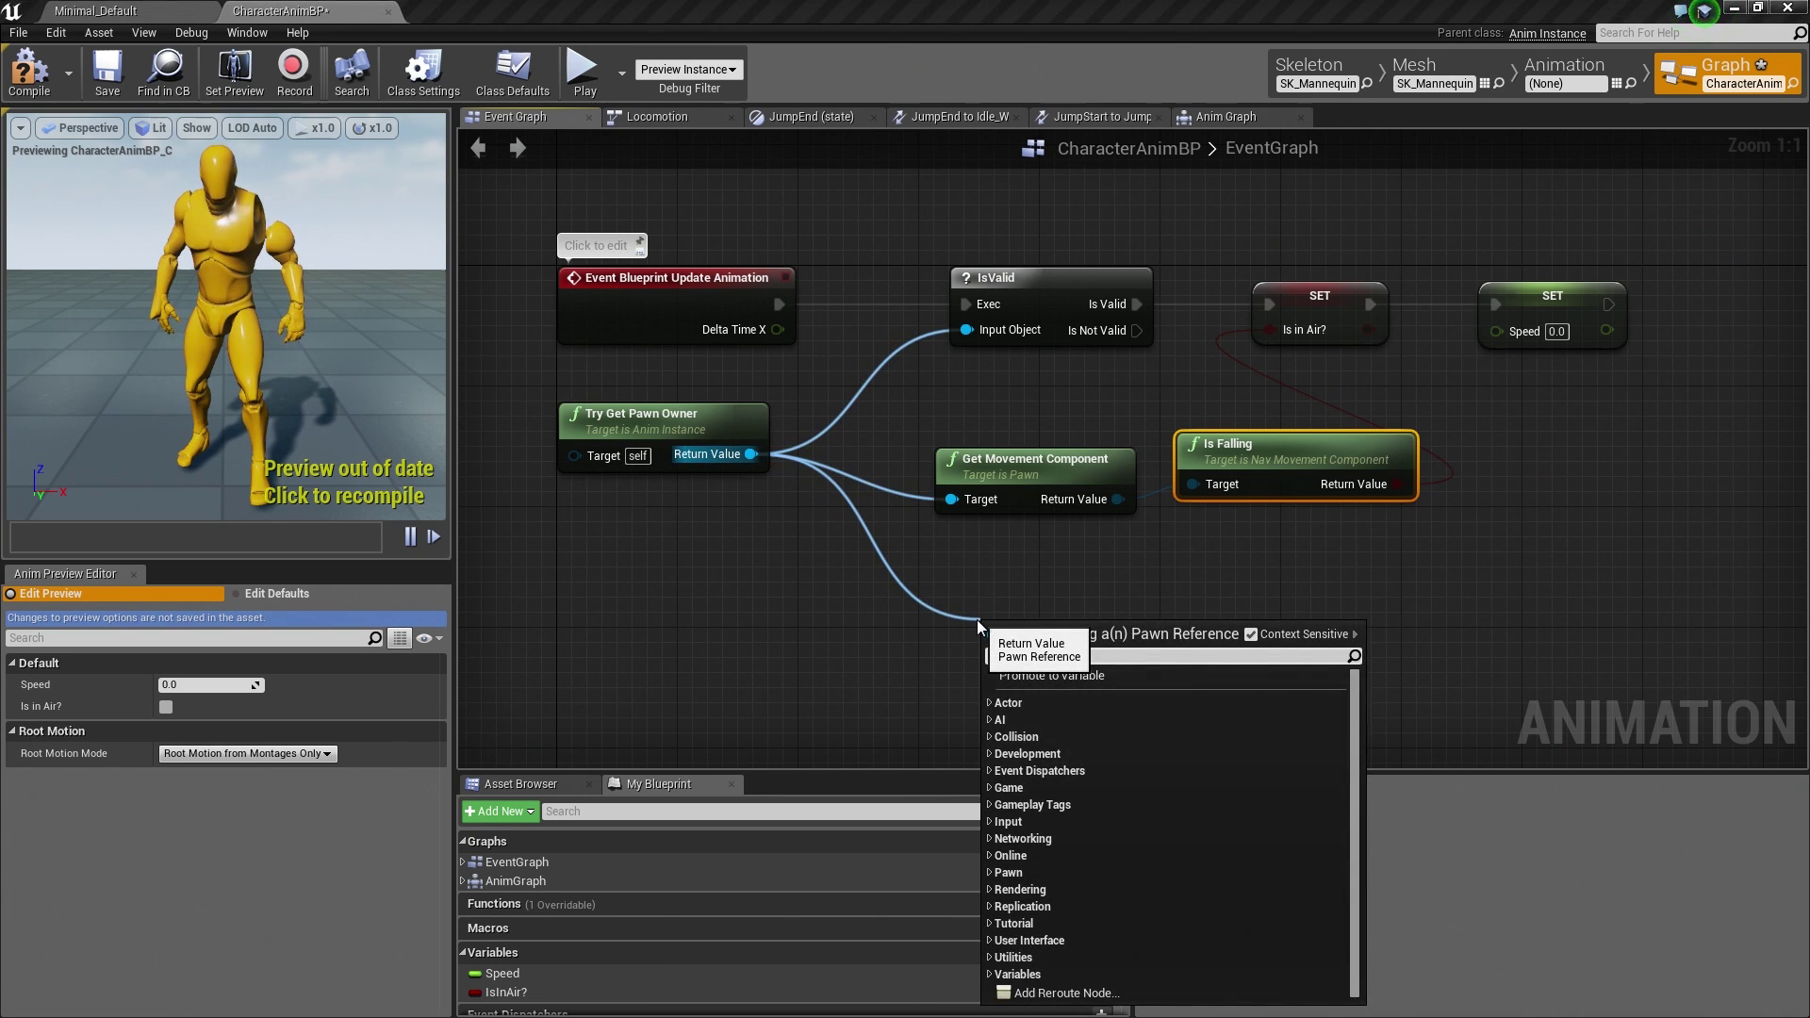
type("get ")
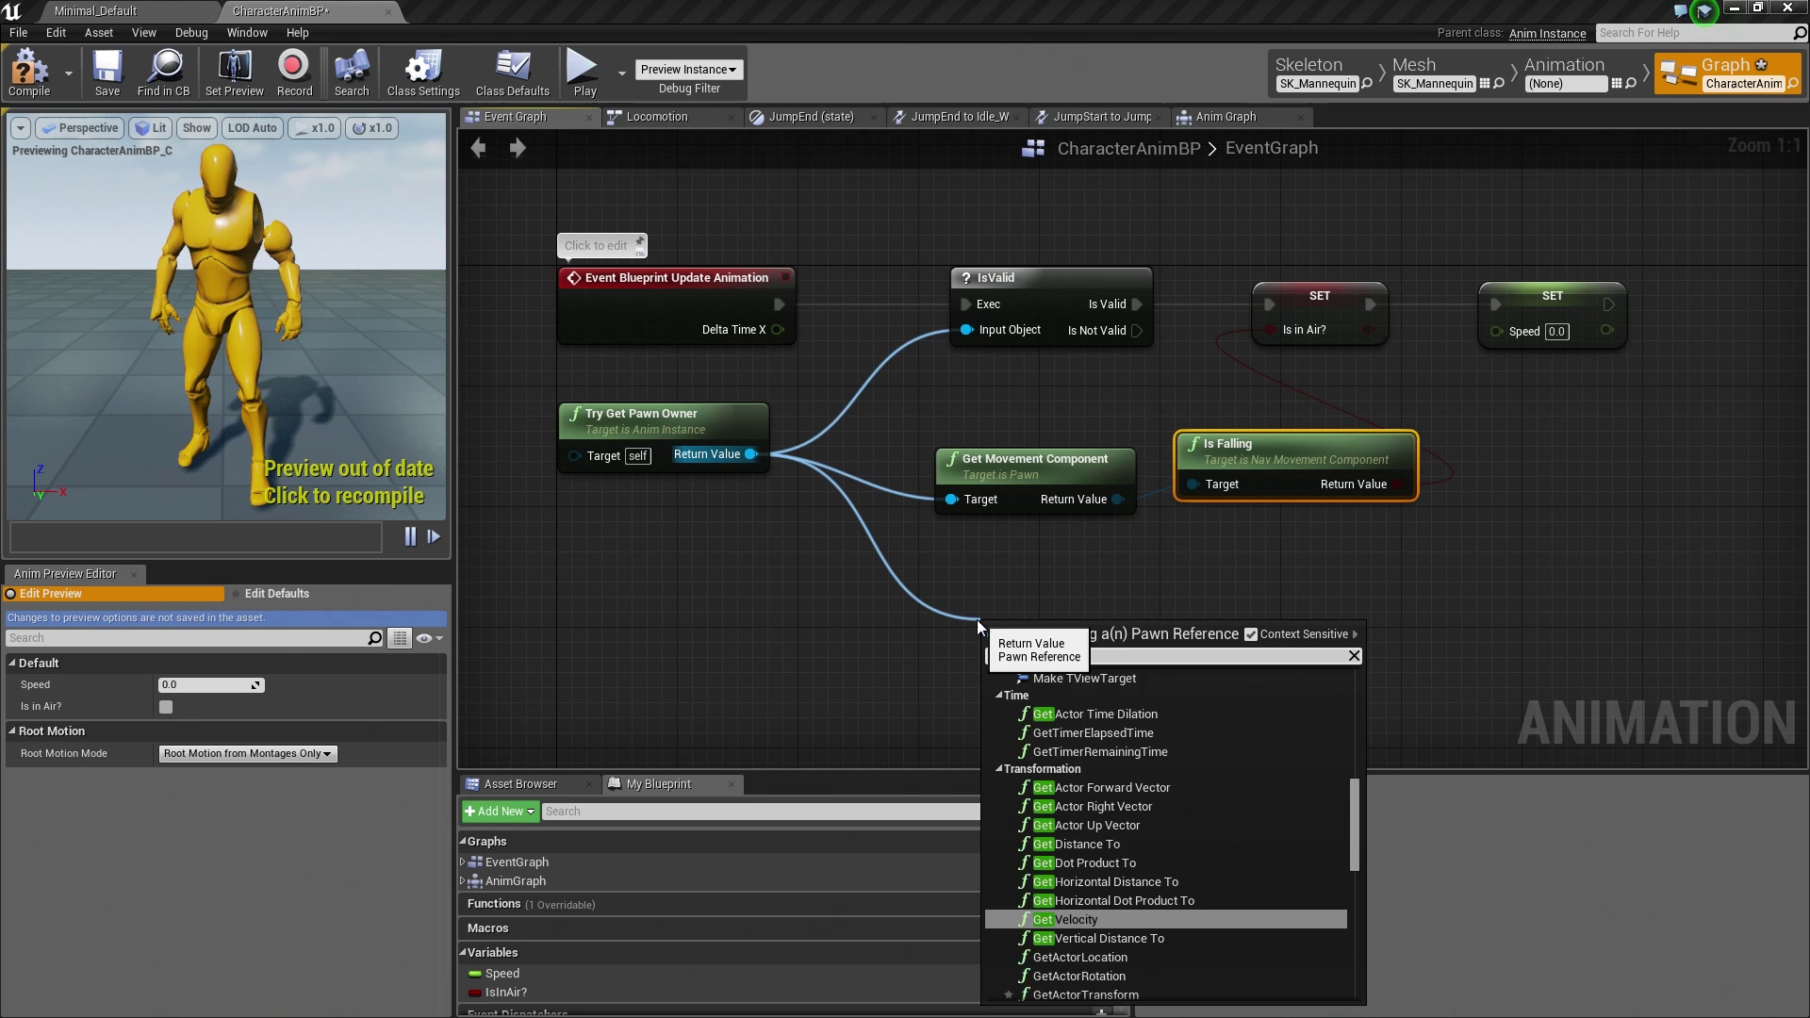
type("veloc")
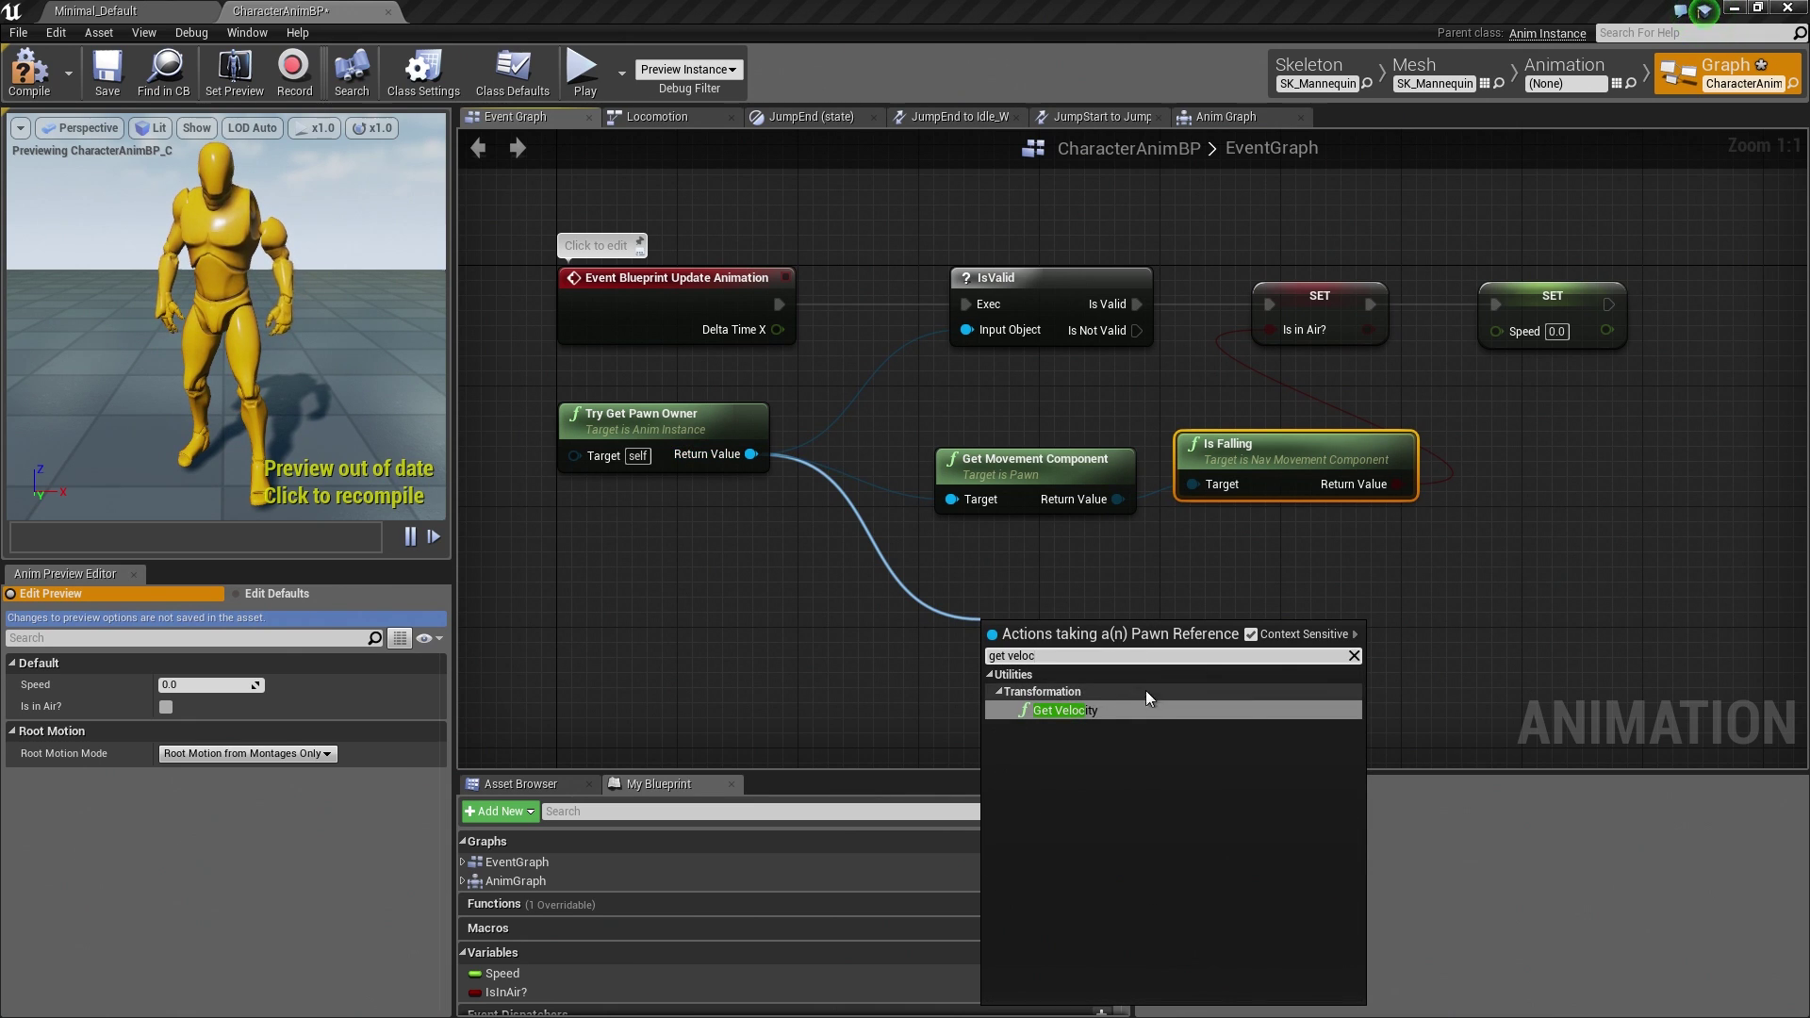
left_click(1109, 713)
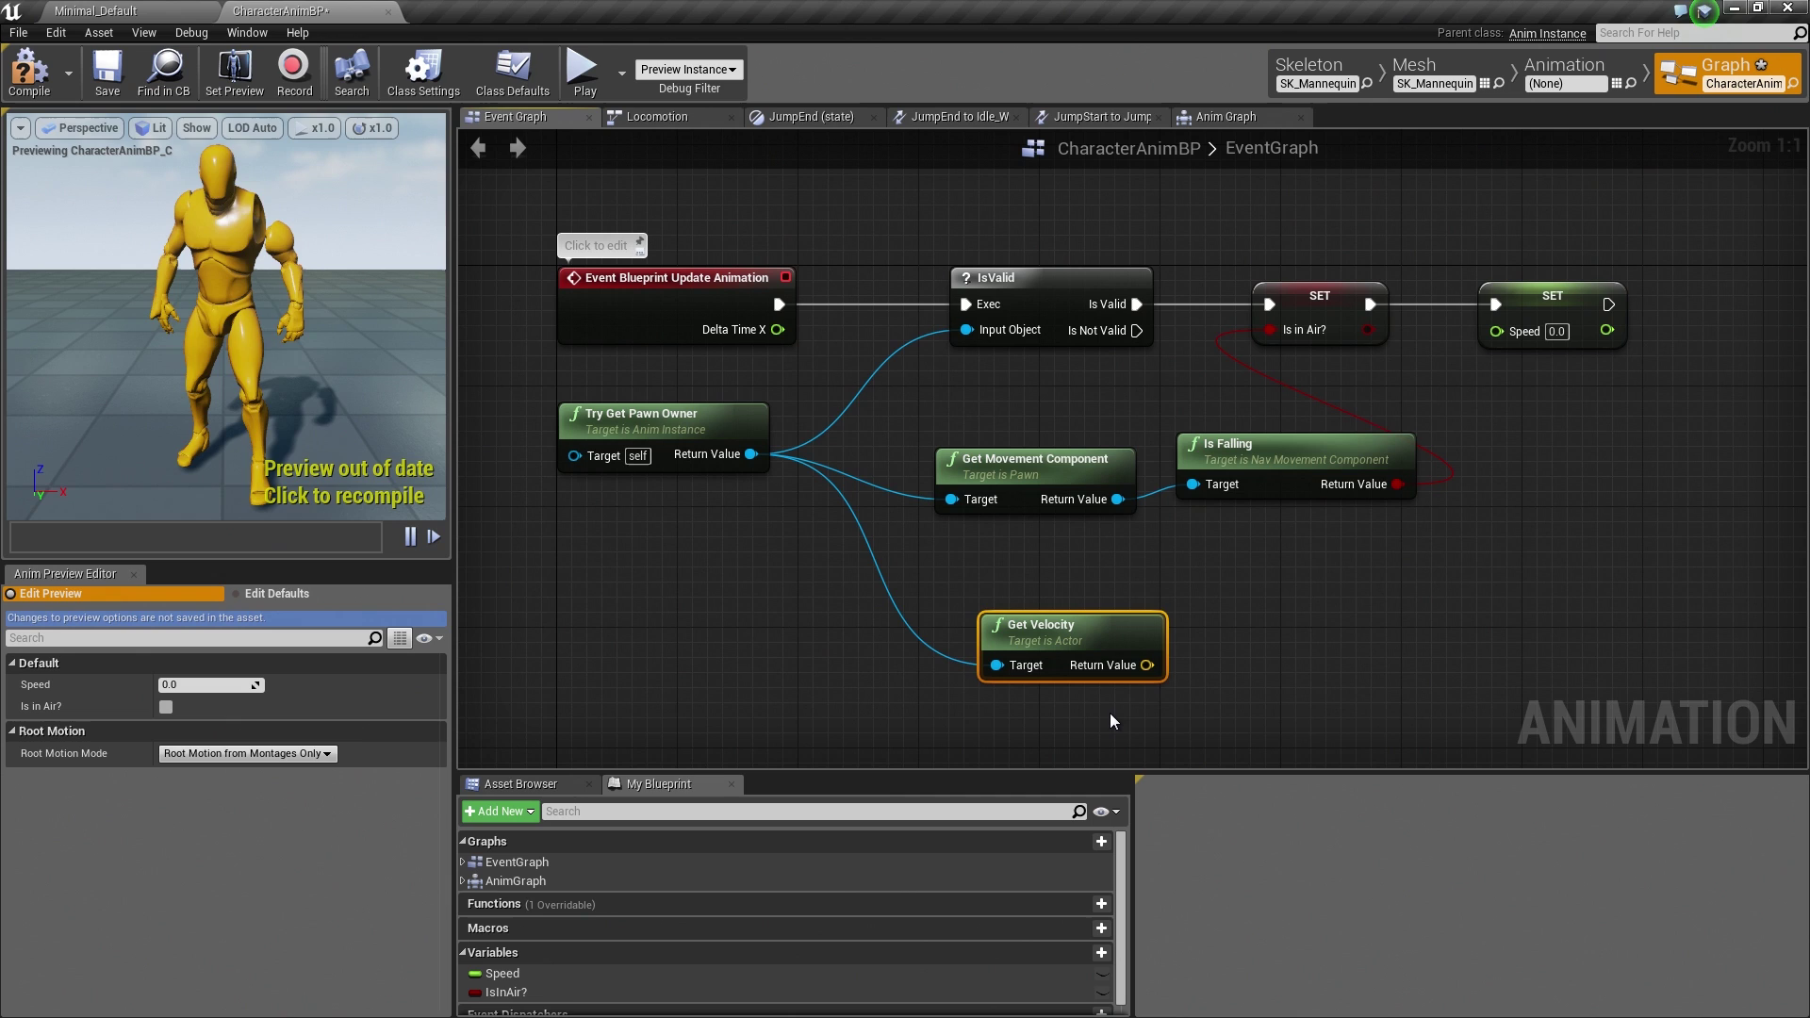
left_click_drag(1095, 639, 1065, 624)
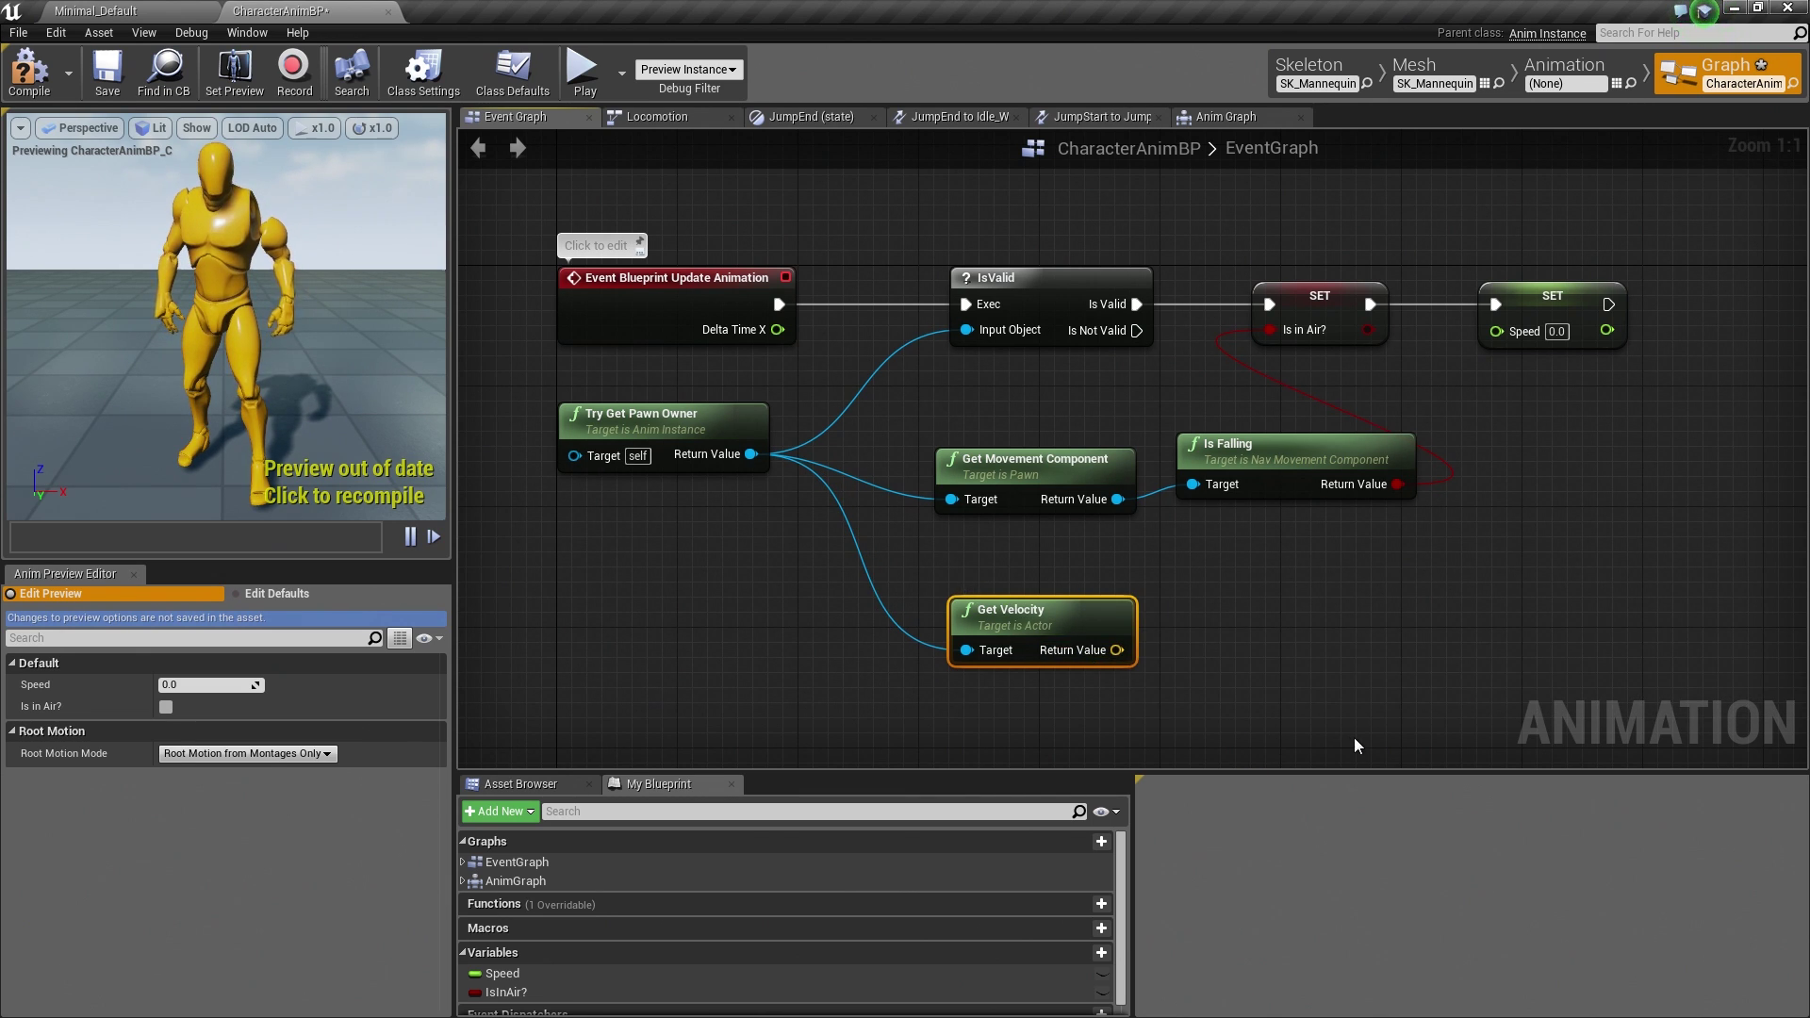
- Add VectorLength on Get Velocity and wire its Return Value into SET Speed
left_click_drag(1118, 648, 1229, 662)
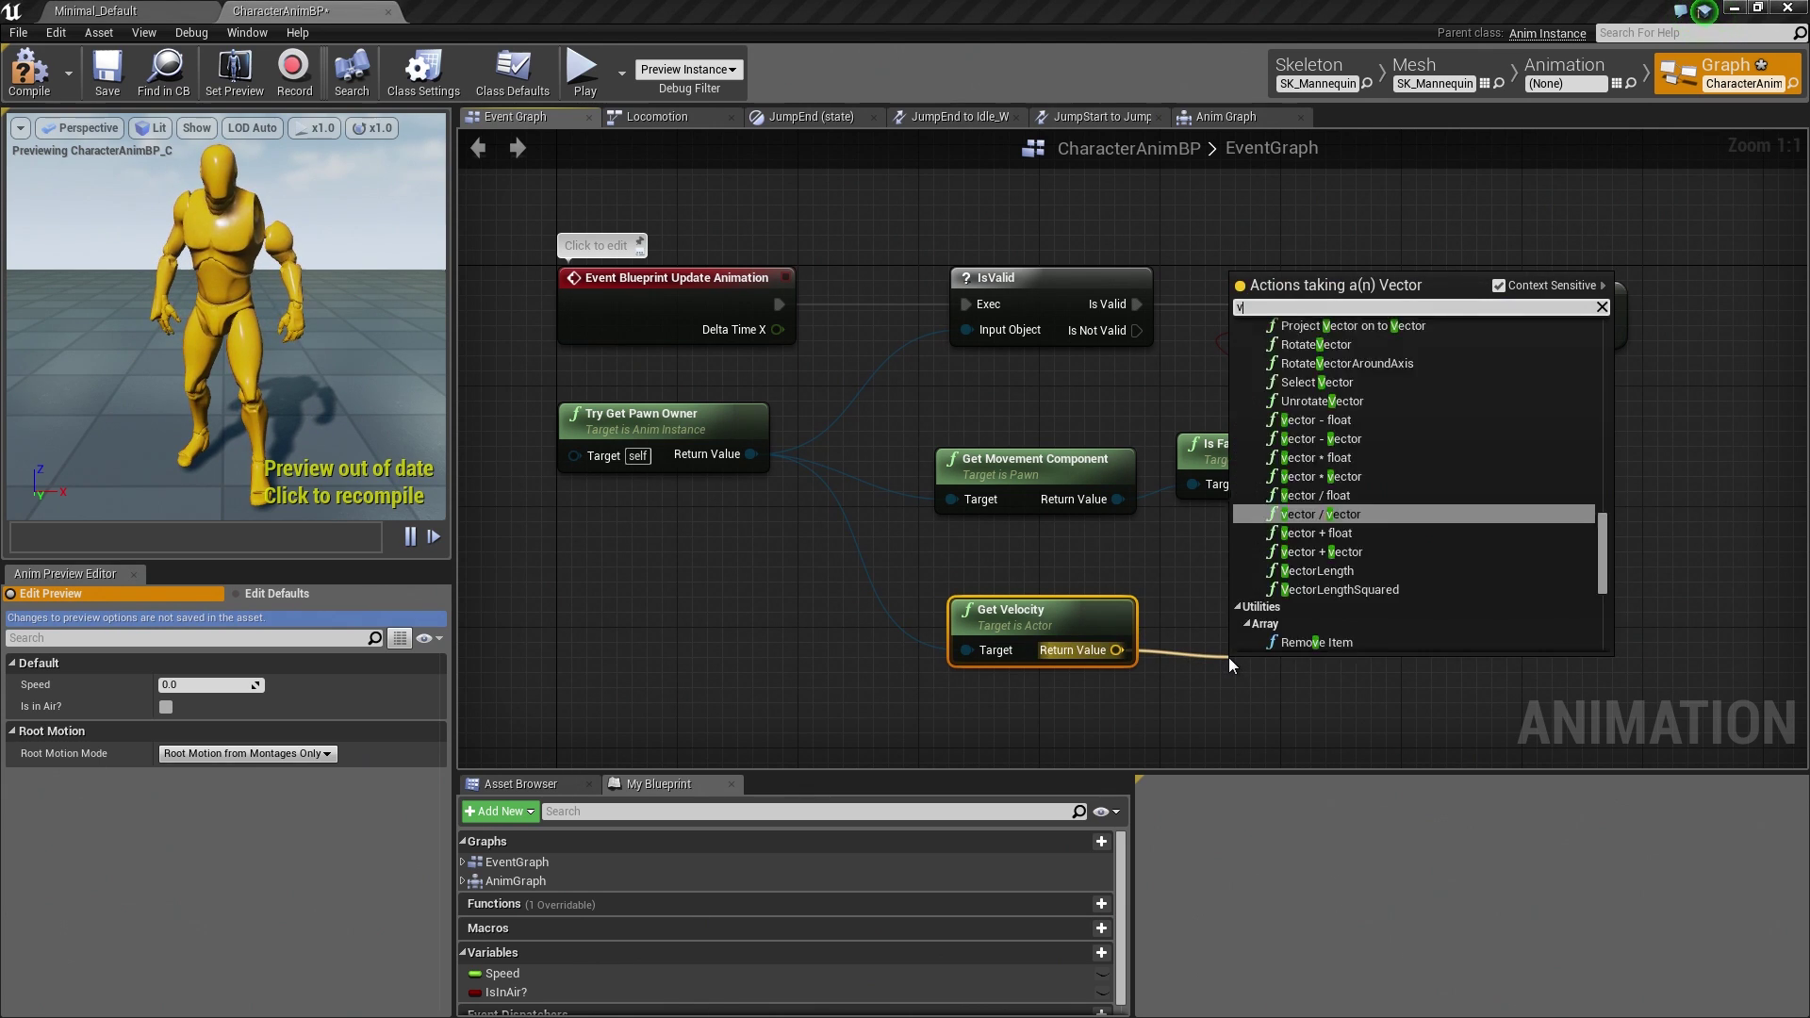
type("vector length")
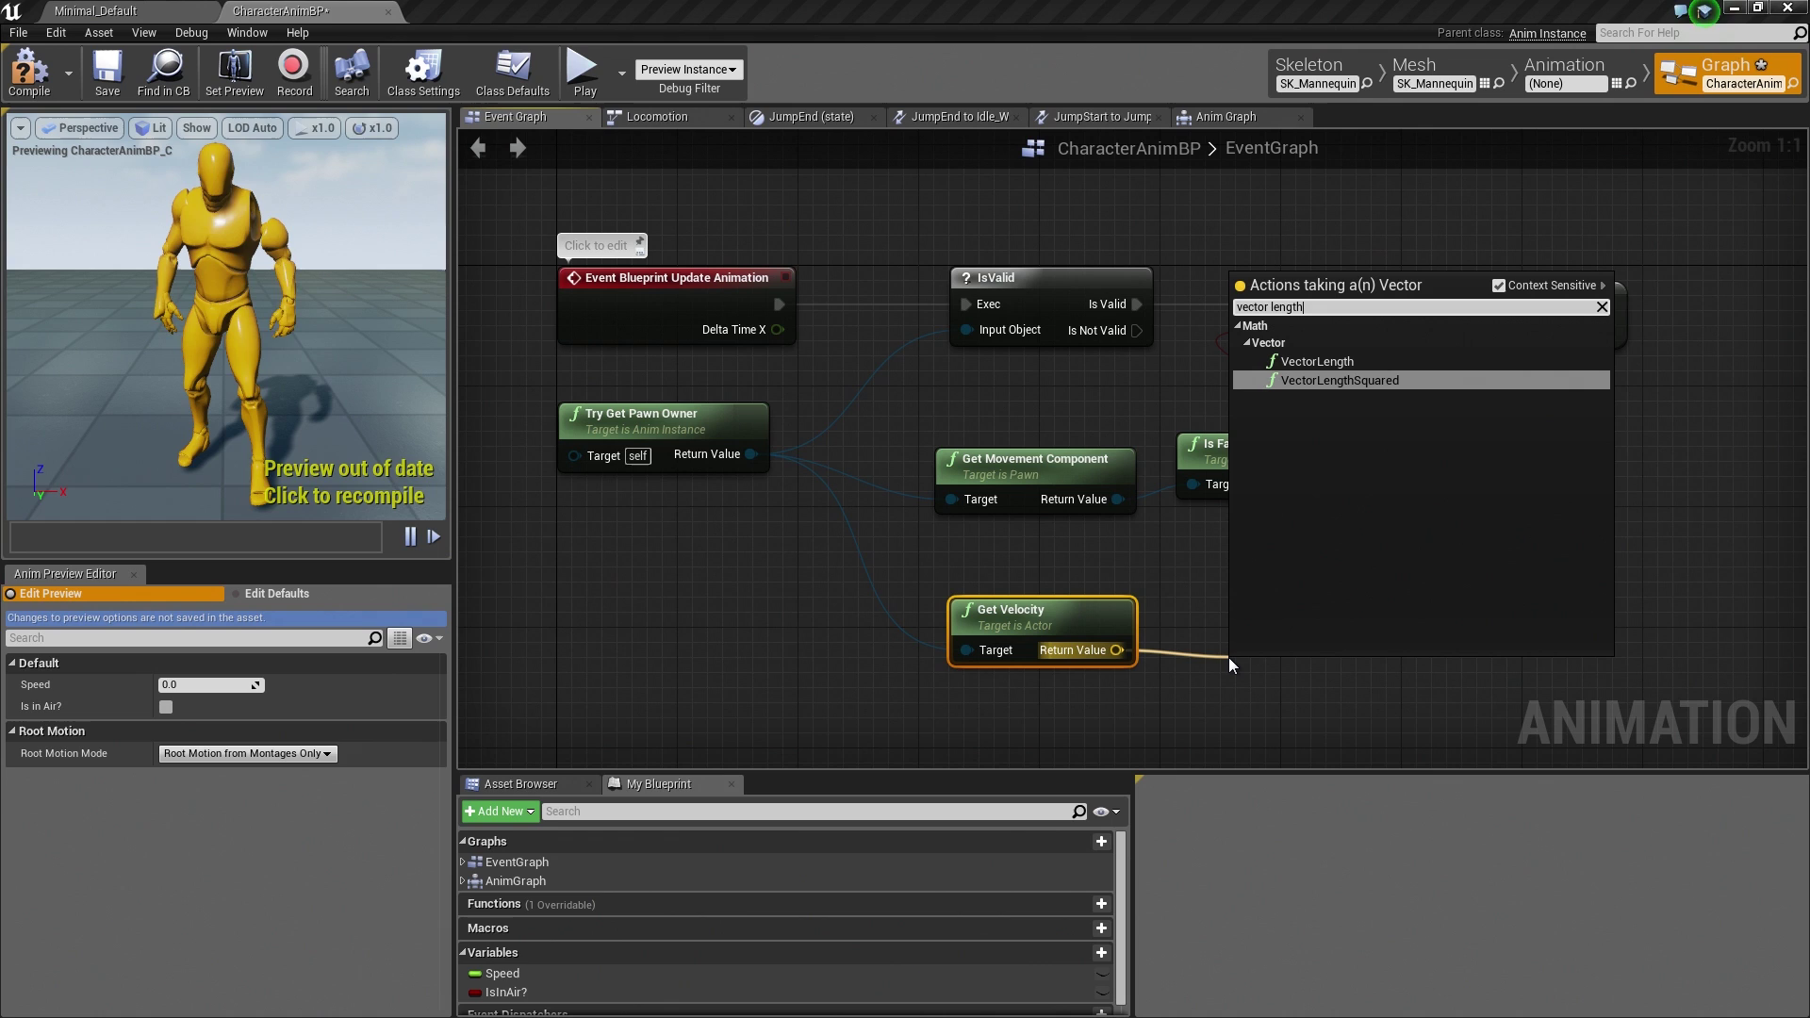
key("Up")
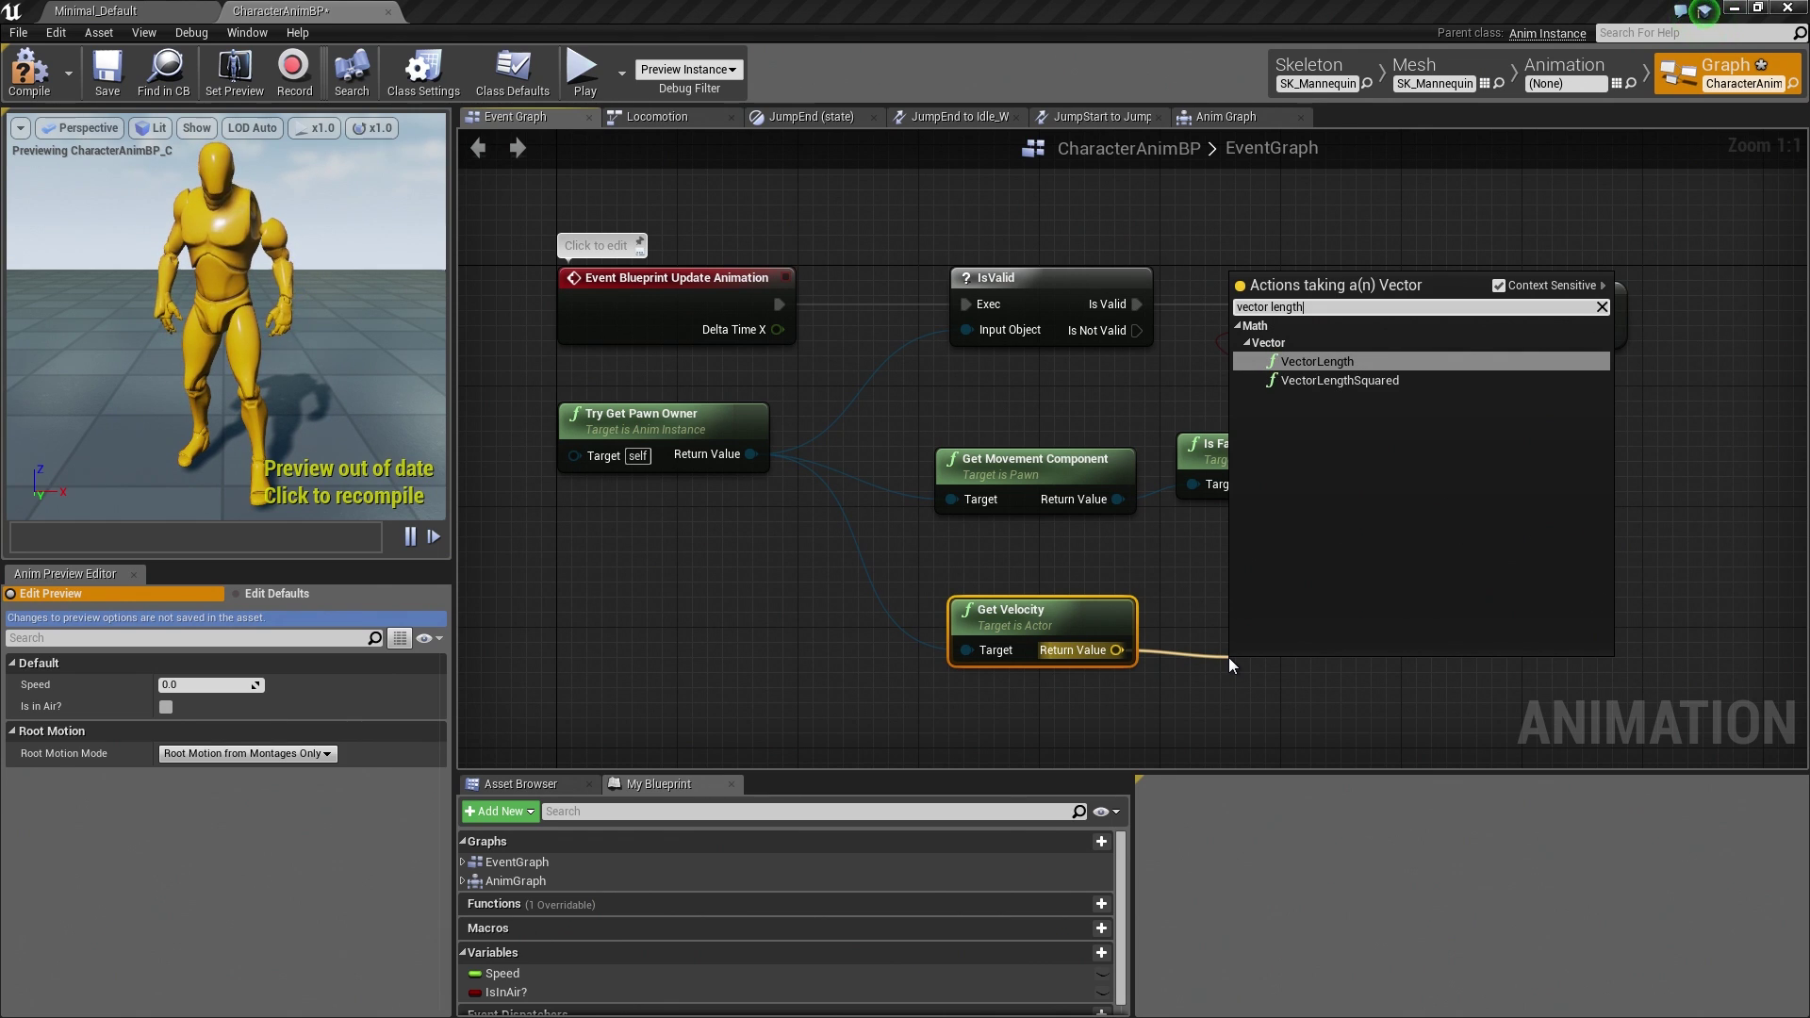
key("Return")
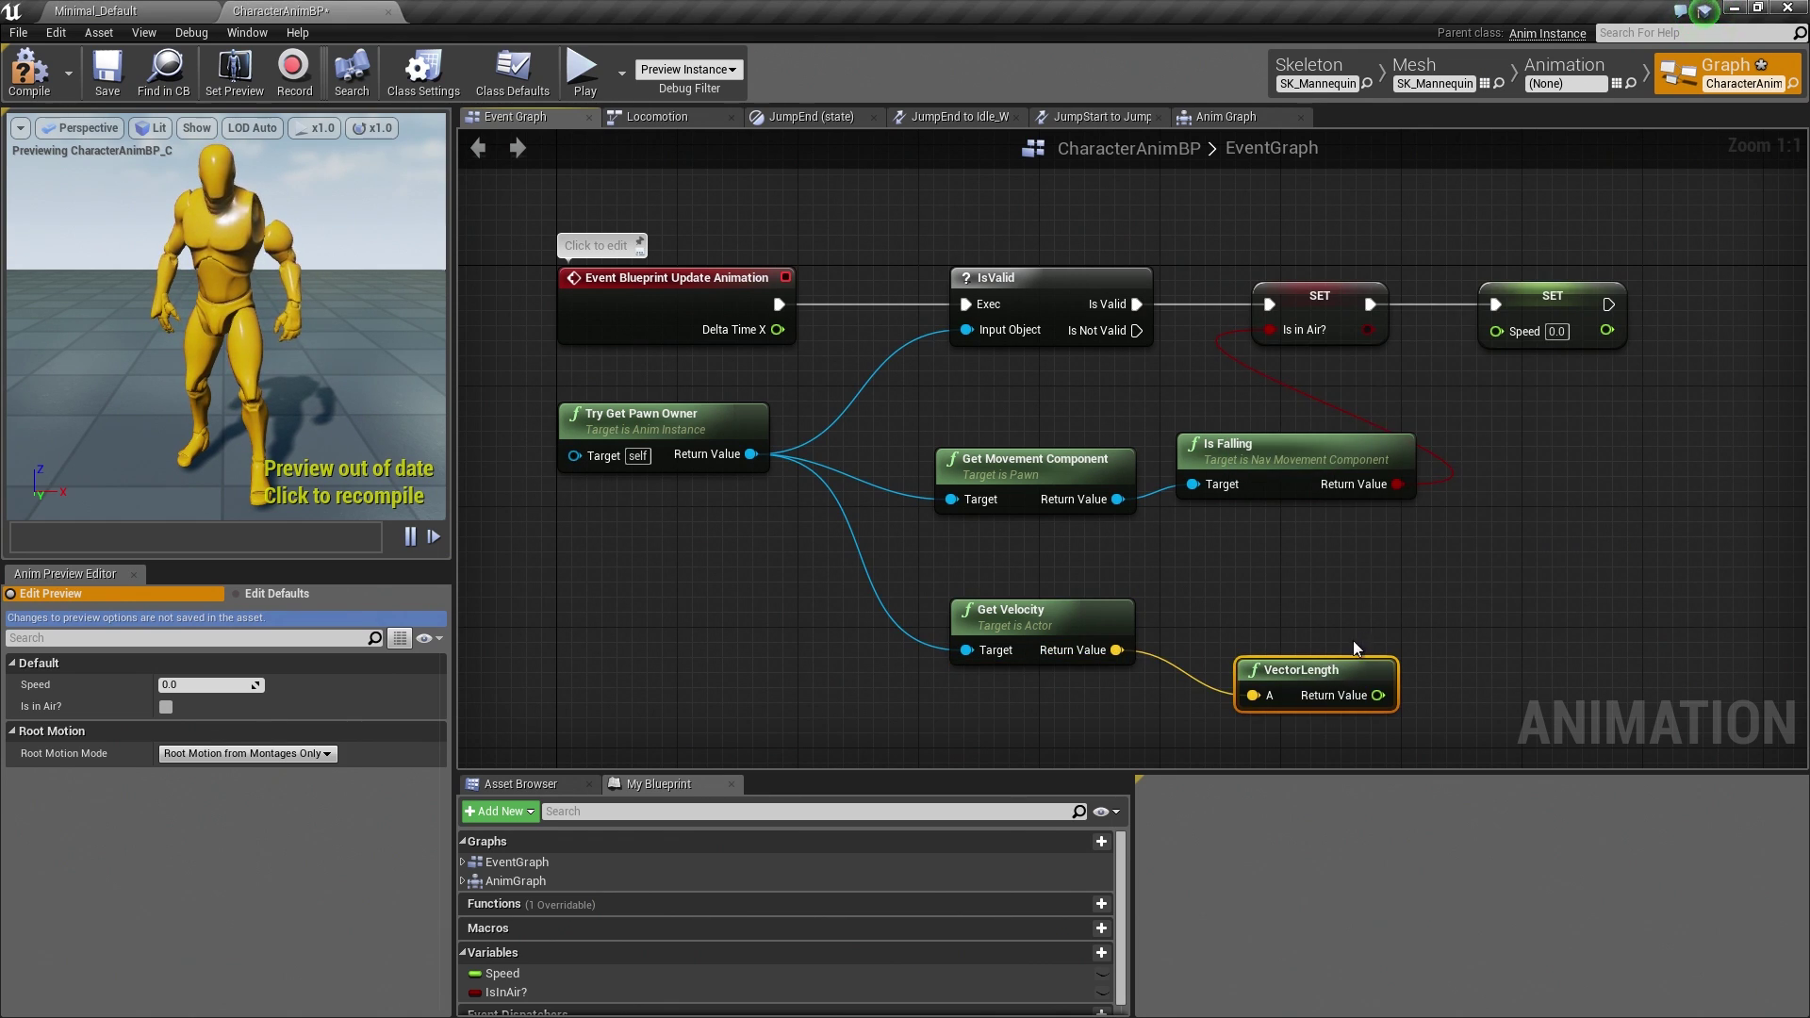
mouse_move(1316, 670)
left_mouse_down()
mouse_move(1286, 625)
mouse_move(1397, 658)
left_mouse_up()
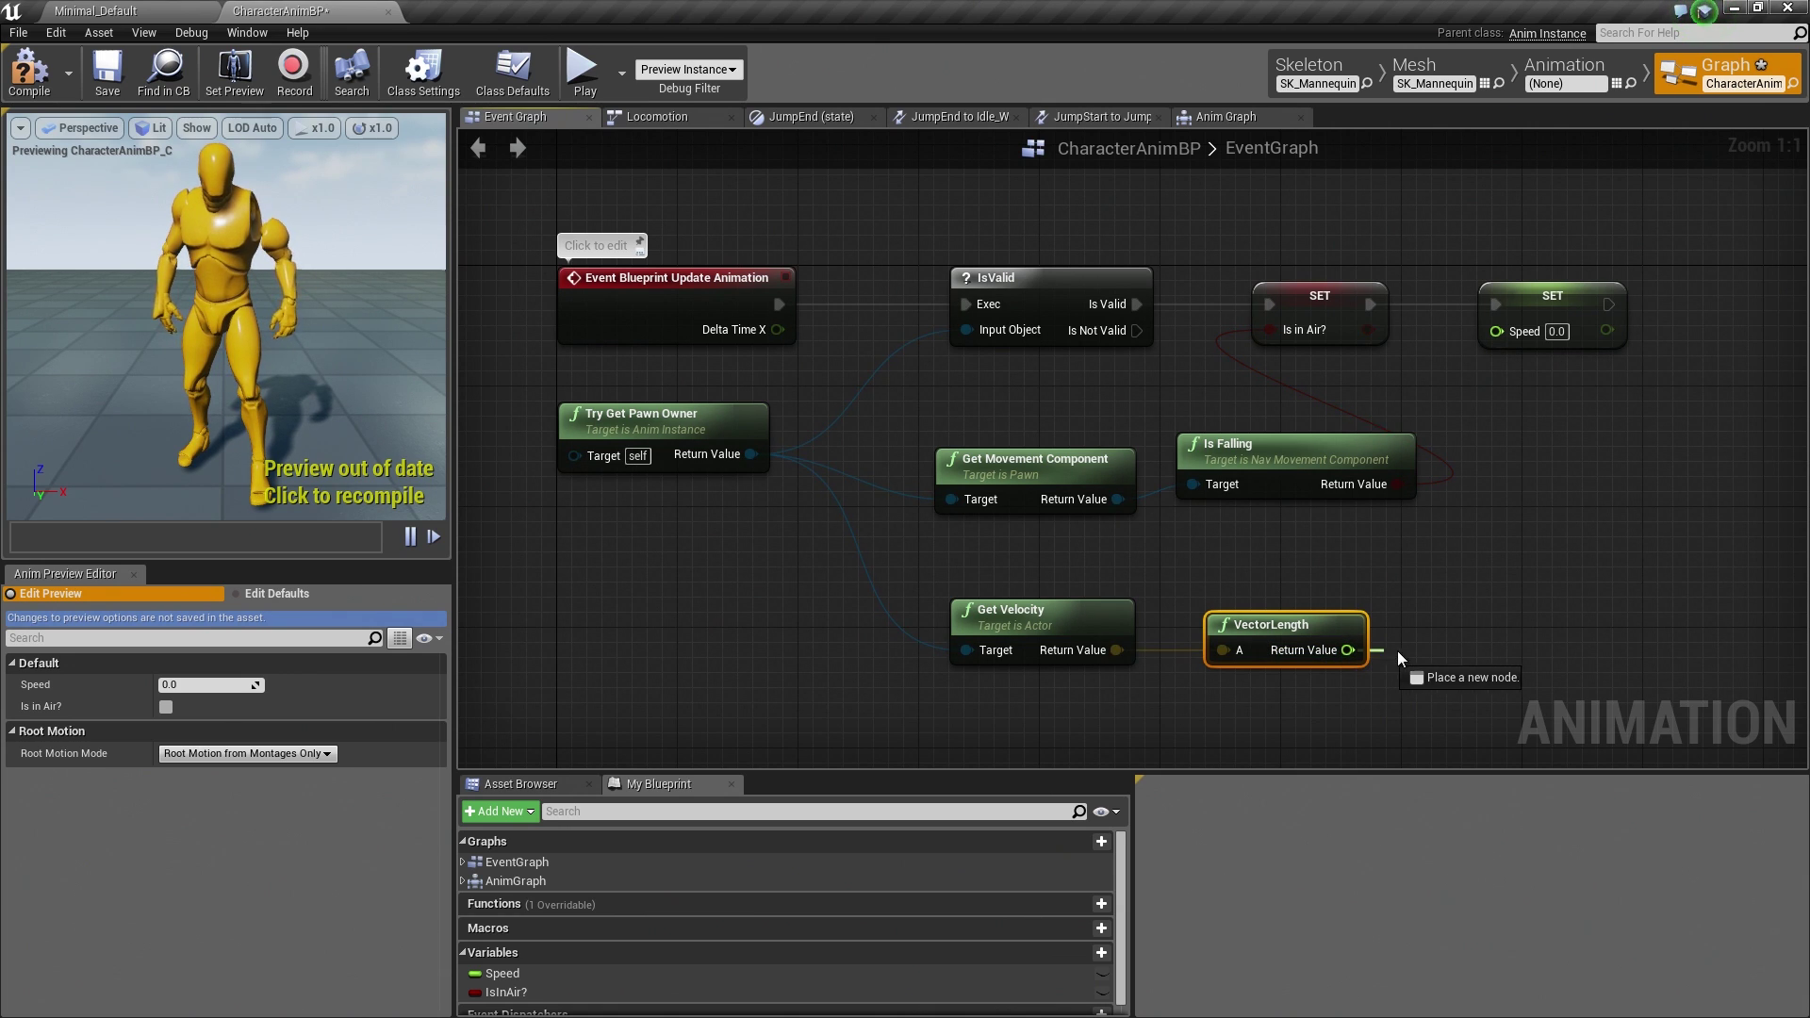
left_click_drag(1397, 650, 1503, 336)
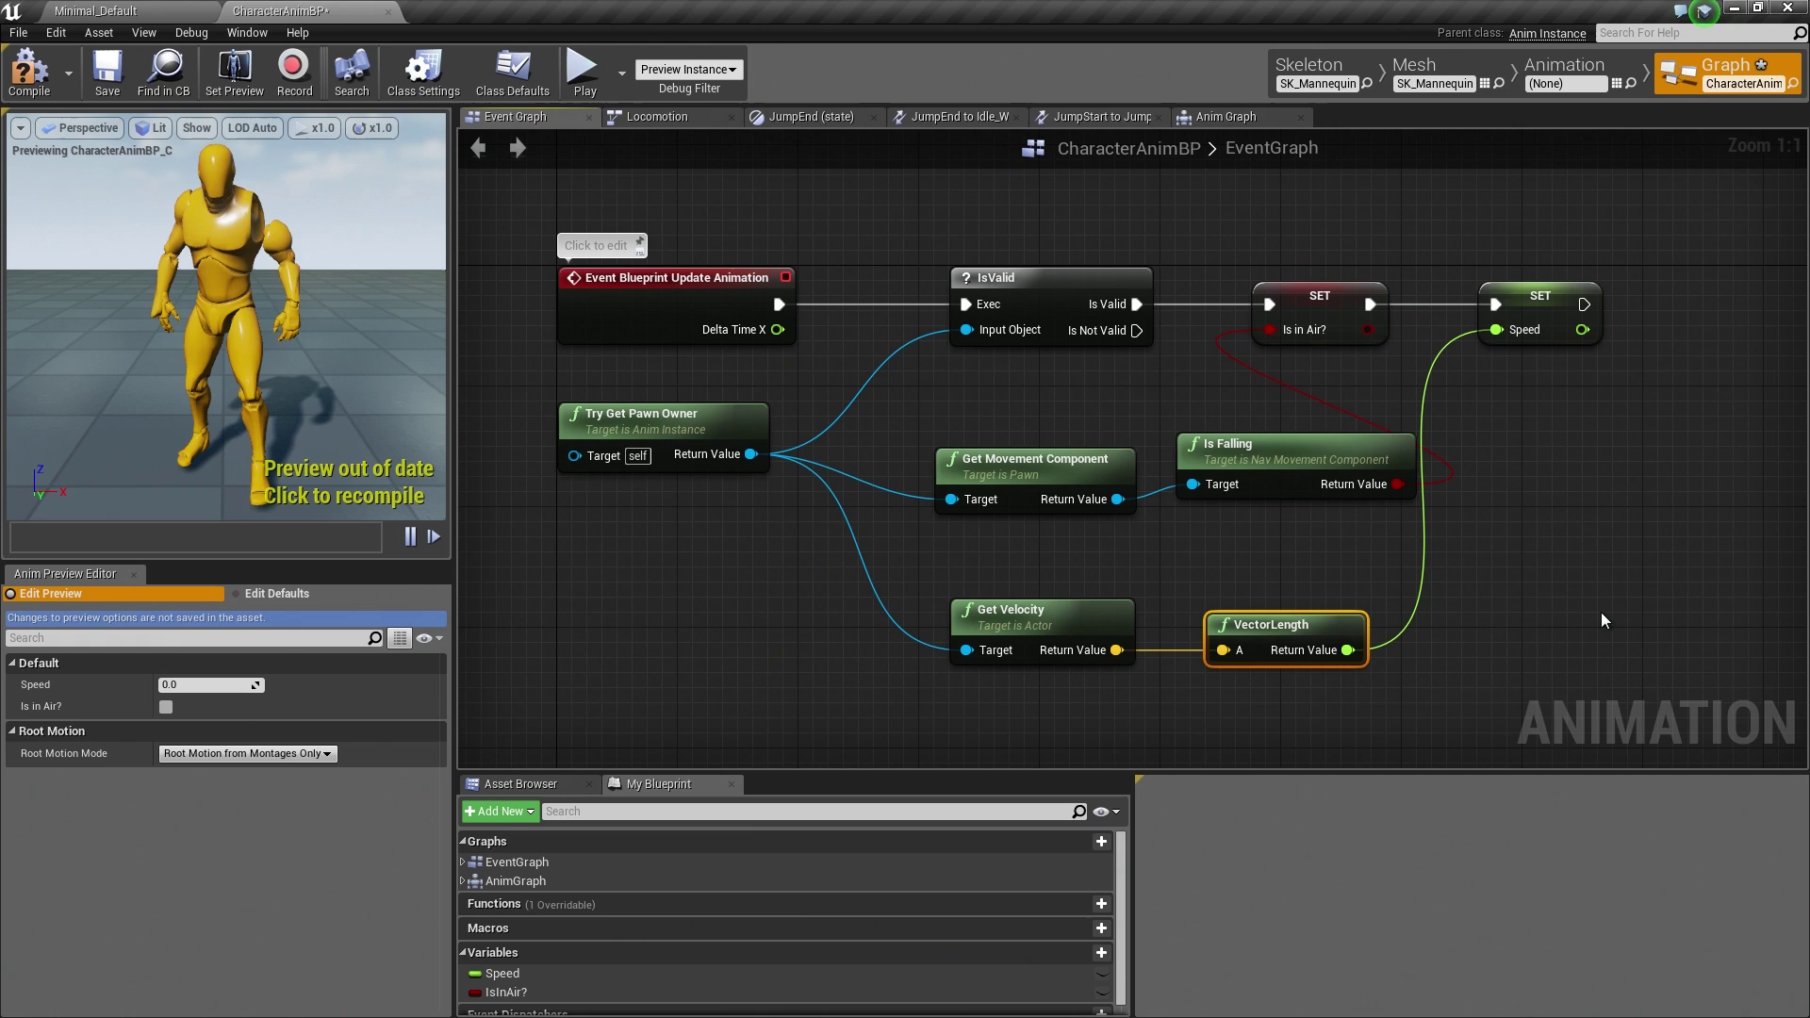
- Compile CharacterAnimBP from the toolbar and save it
left_click(20, 77)
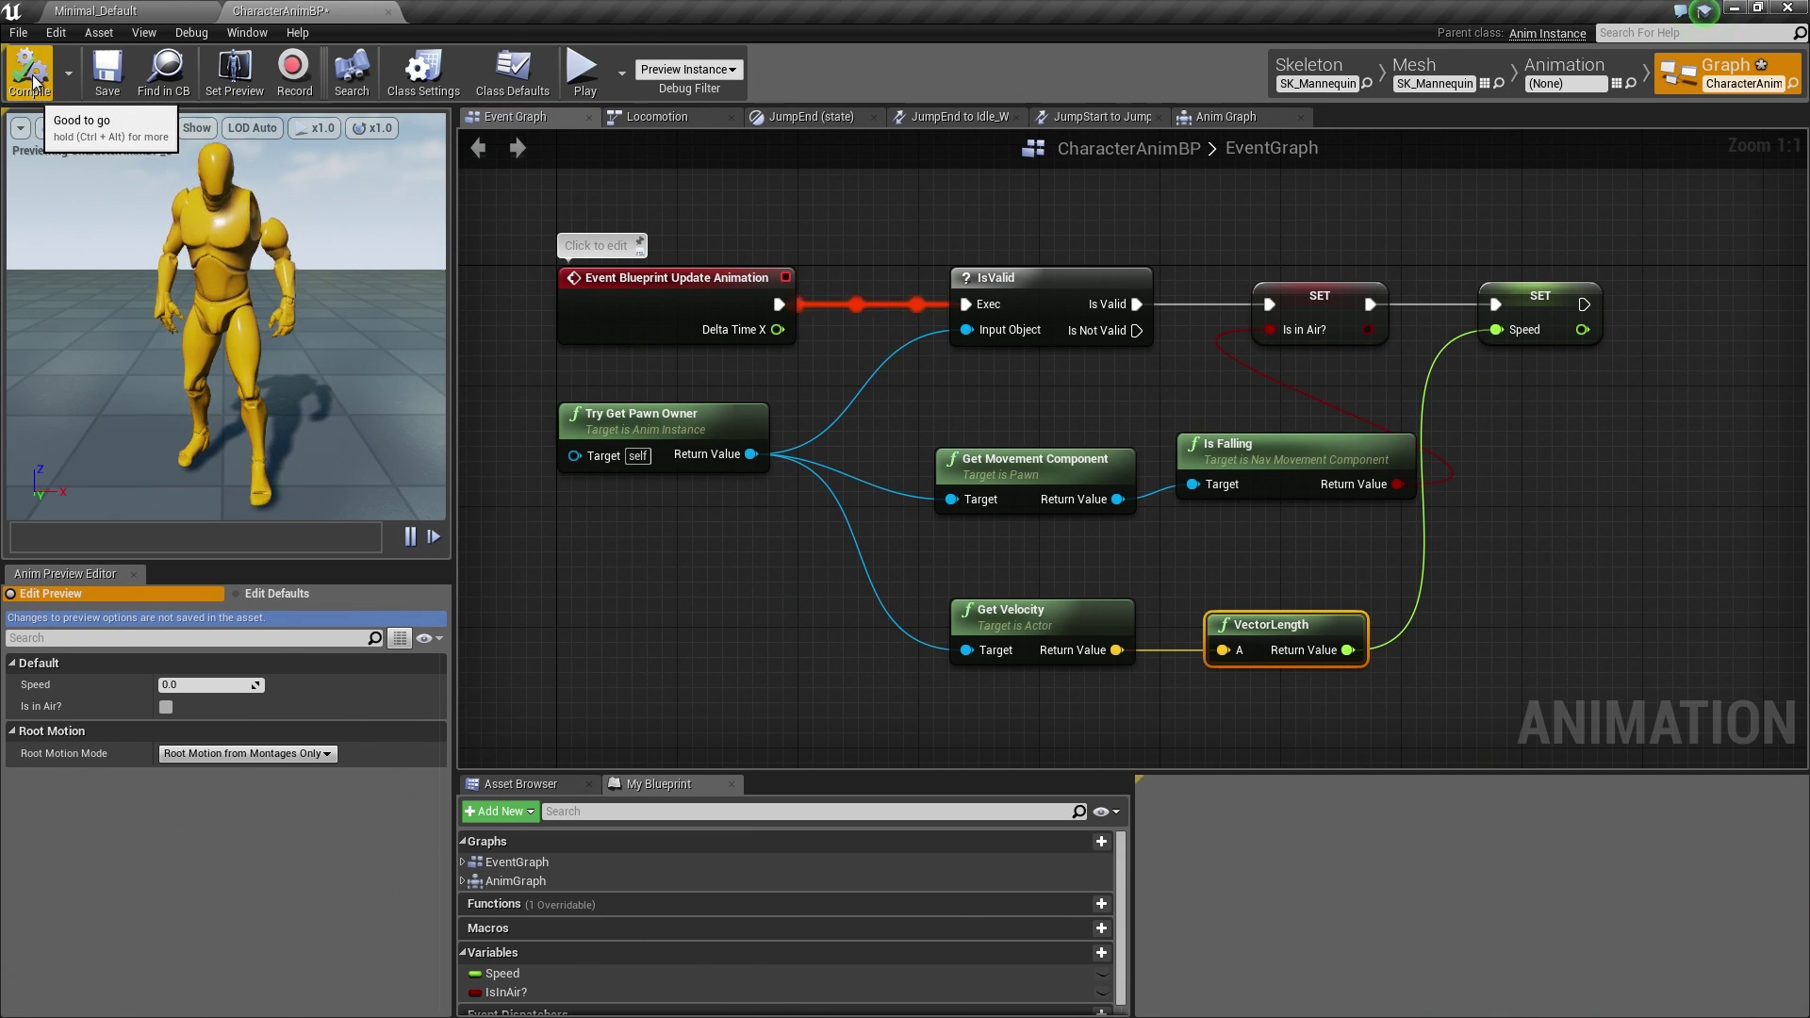
left_click(108, 71)
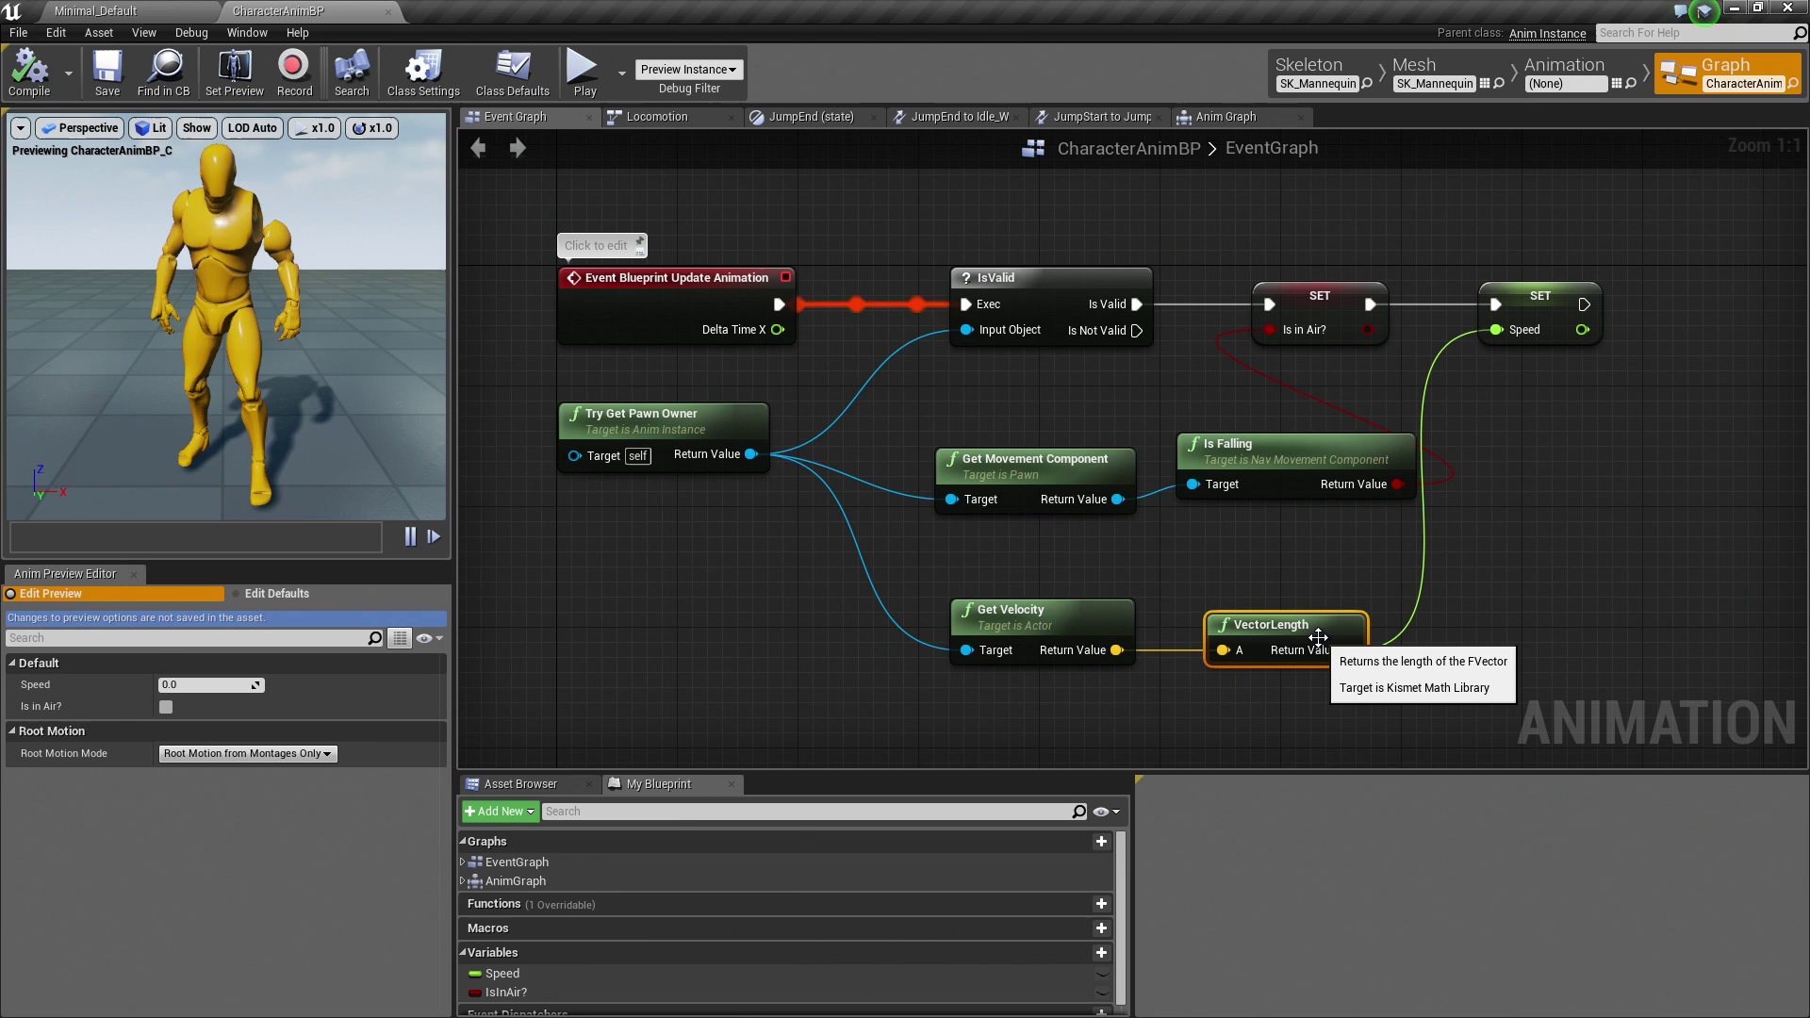